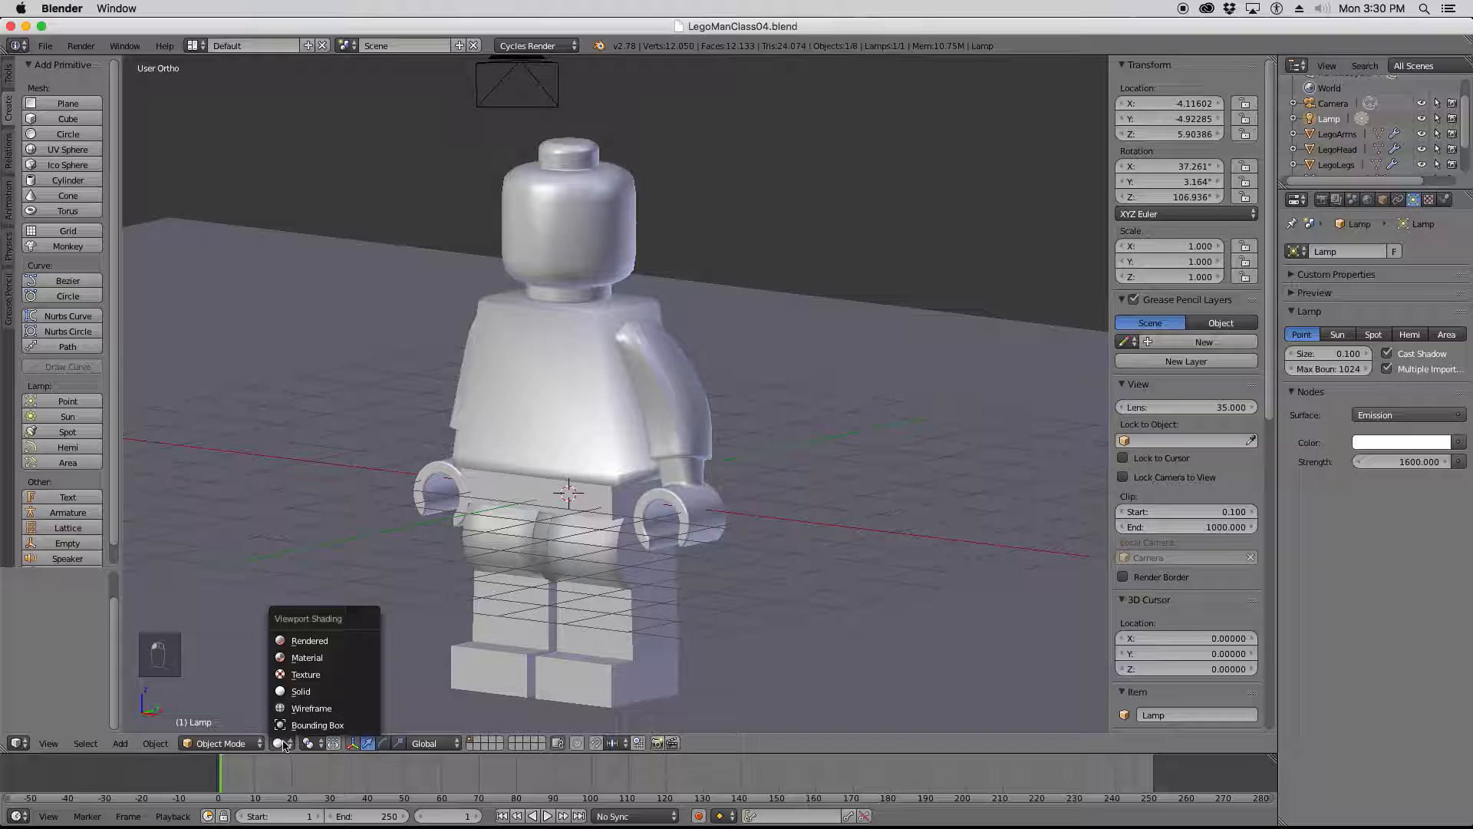
Preview the Lego man in Texture and Material shading and set the viewport shading to Rendered.
left_click(309, 673)
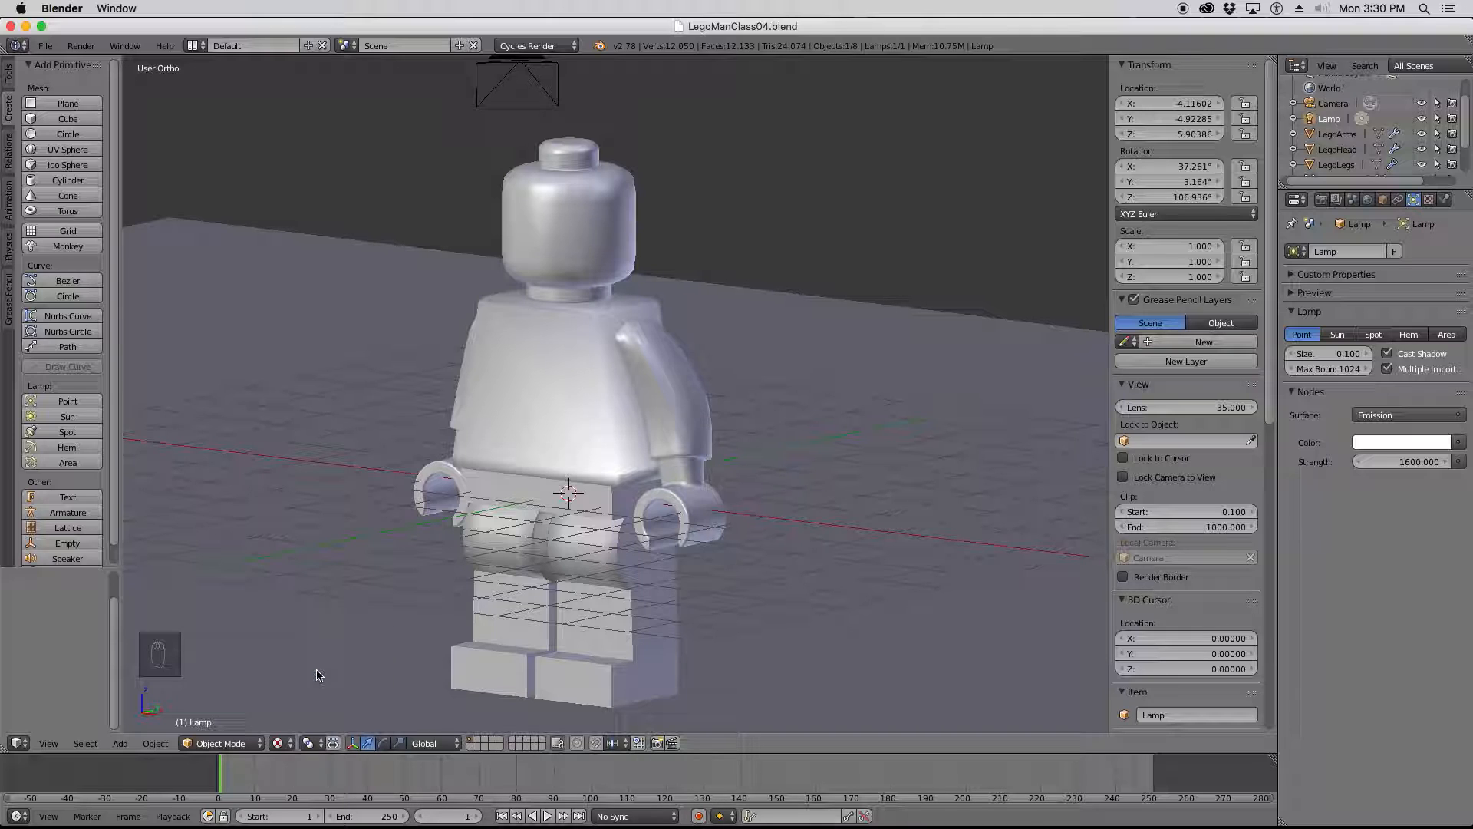
left_click(279, 743)
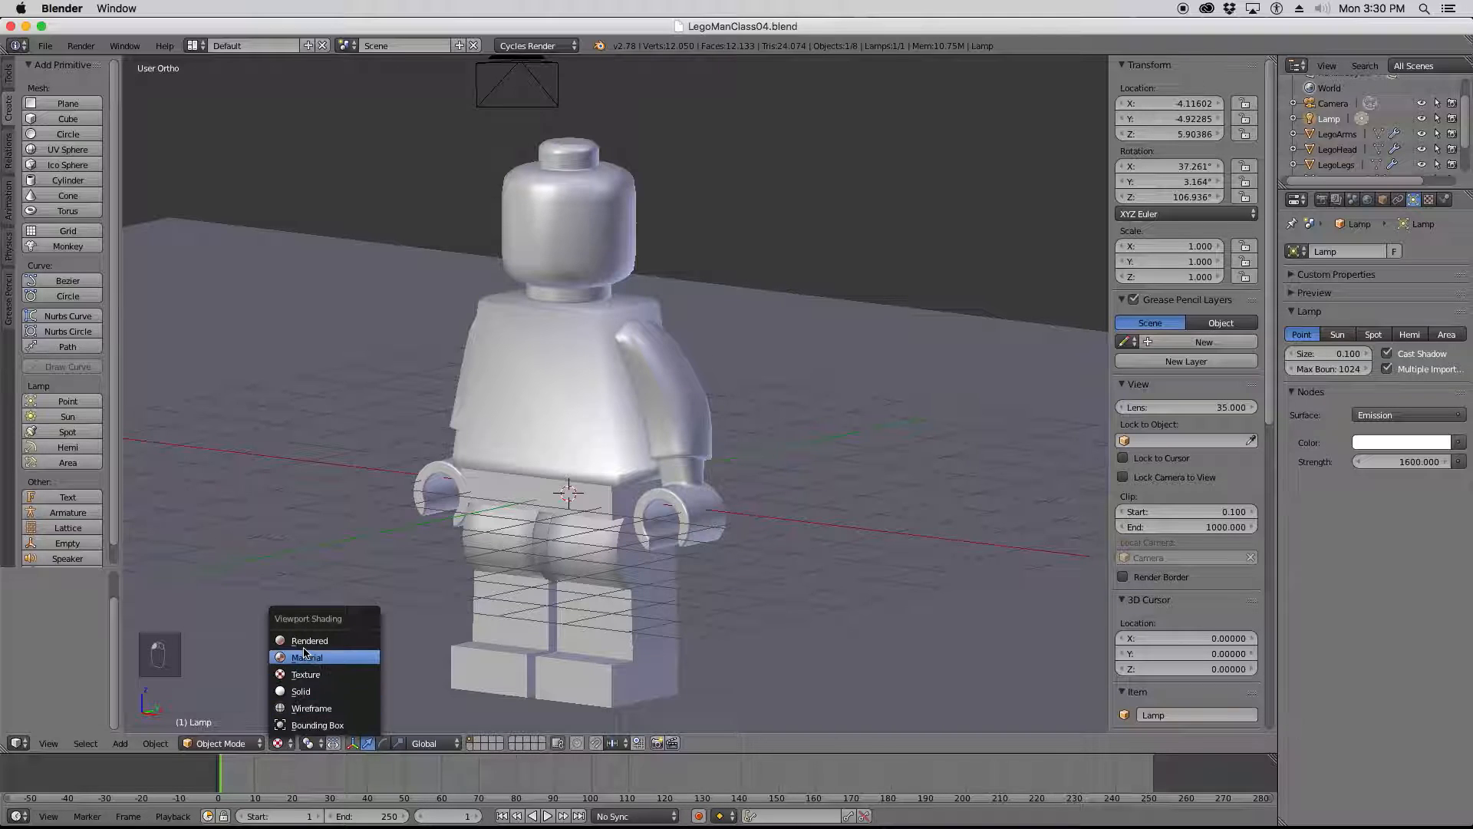
left_click(307, 659)
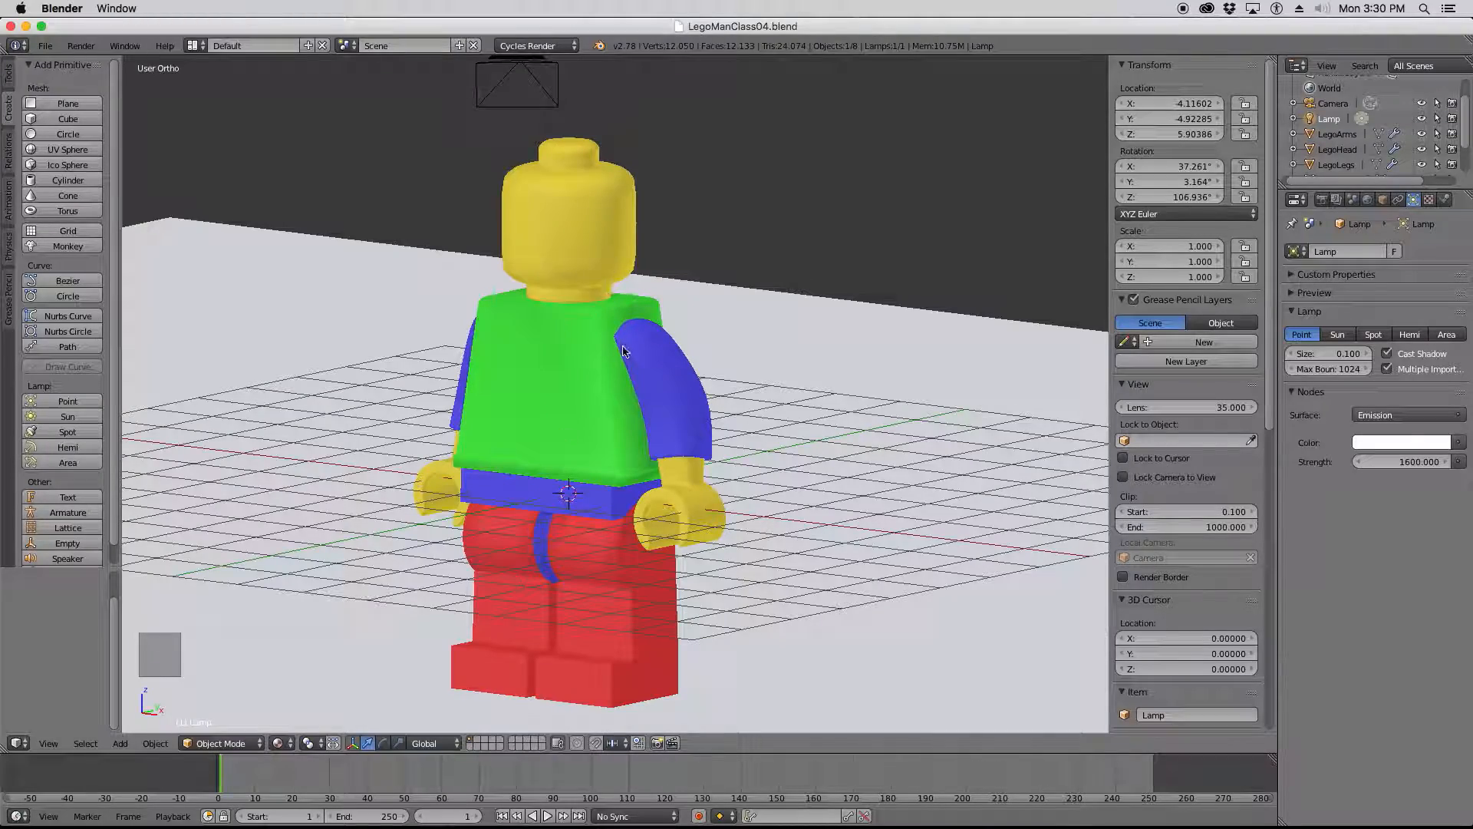
middle_click_drag(685, 351, 658, 356)
left_click(278, 743)
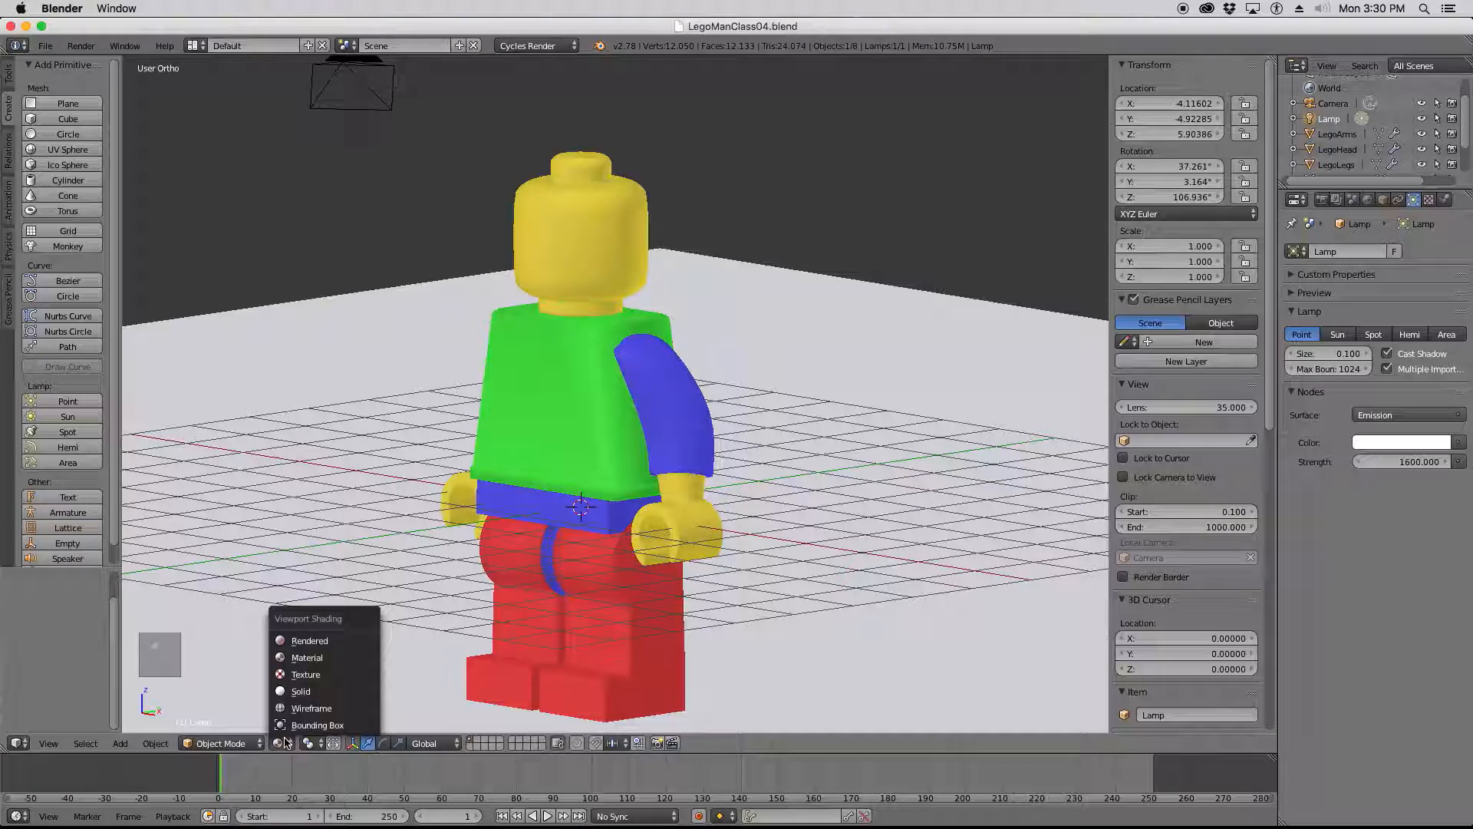
left_click(311, 640)
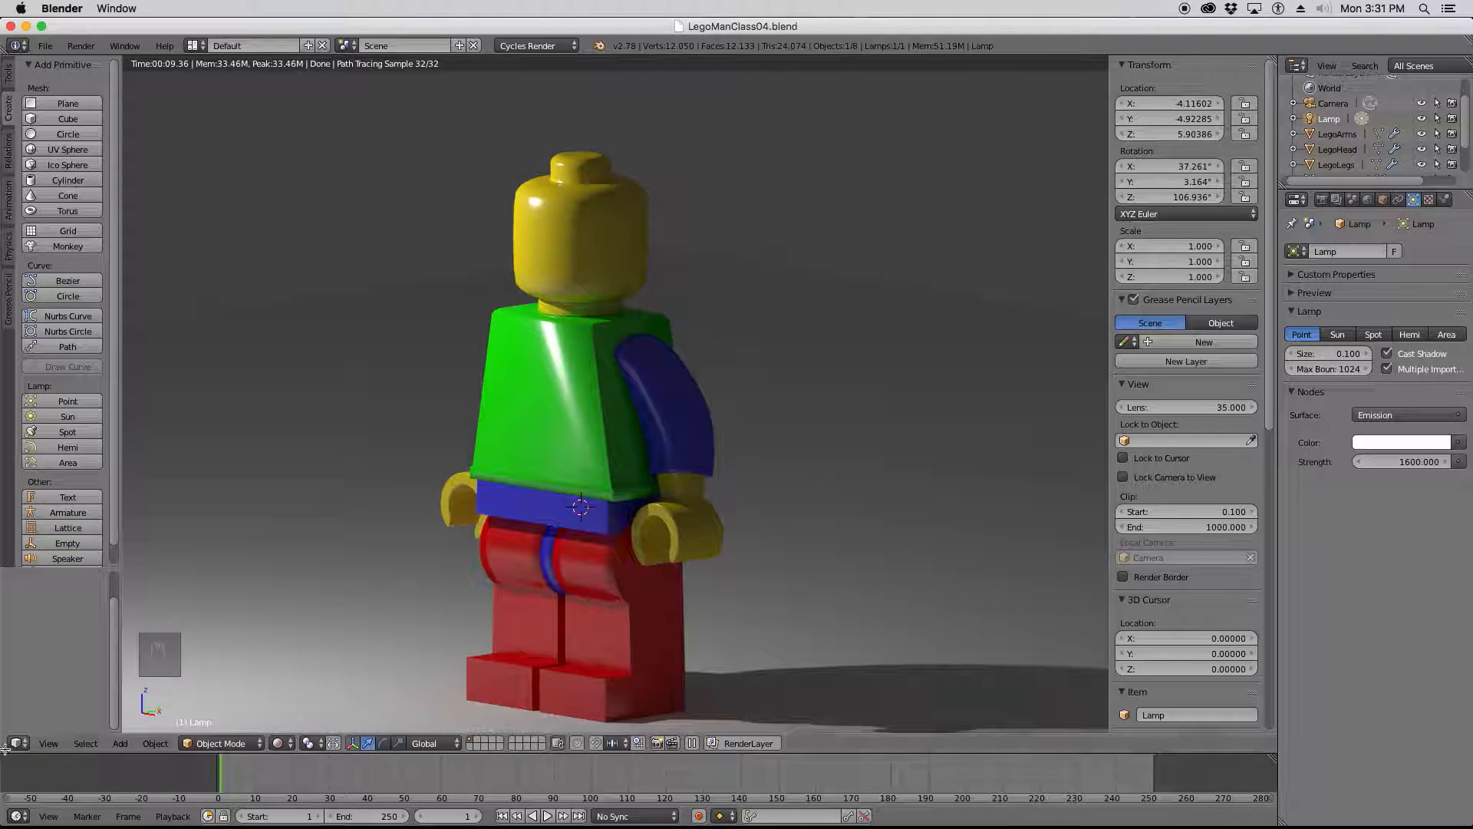
Split the 3D view into two side-by-side areas and change the left one to the Node Editor.
left_click_drag(5, 748, 583, 729)
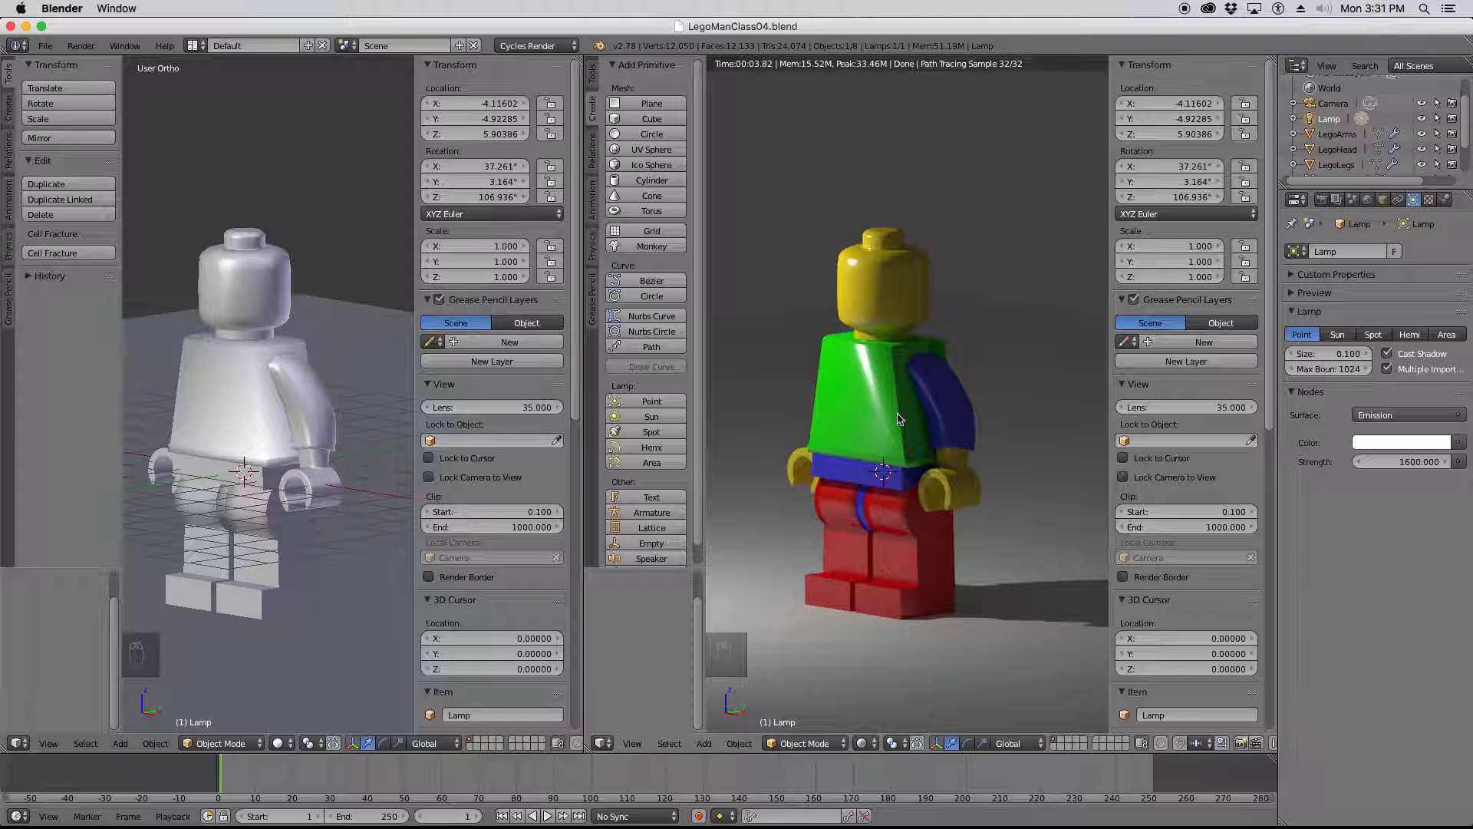
left_click(17, 743)
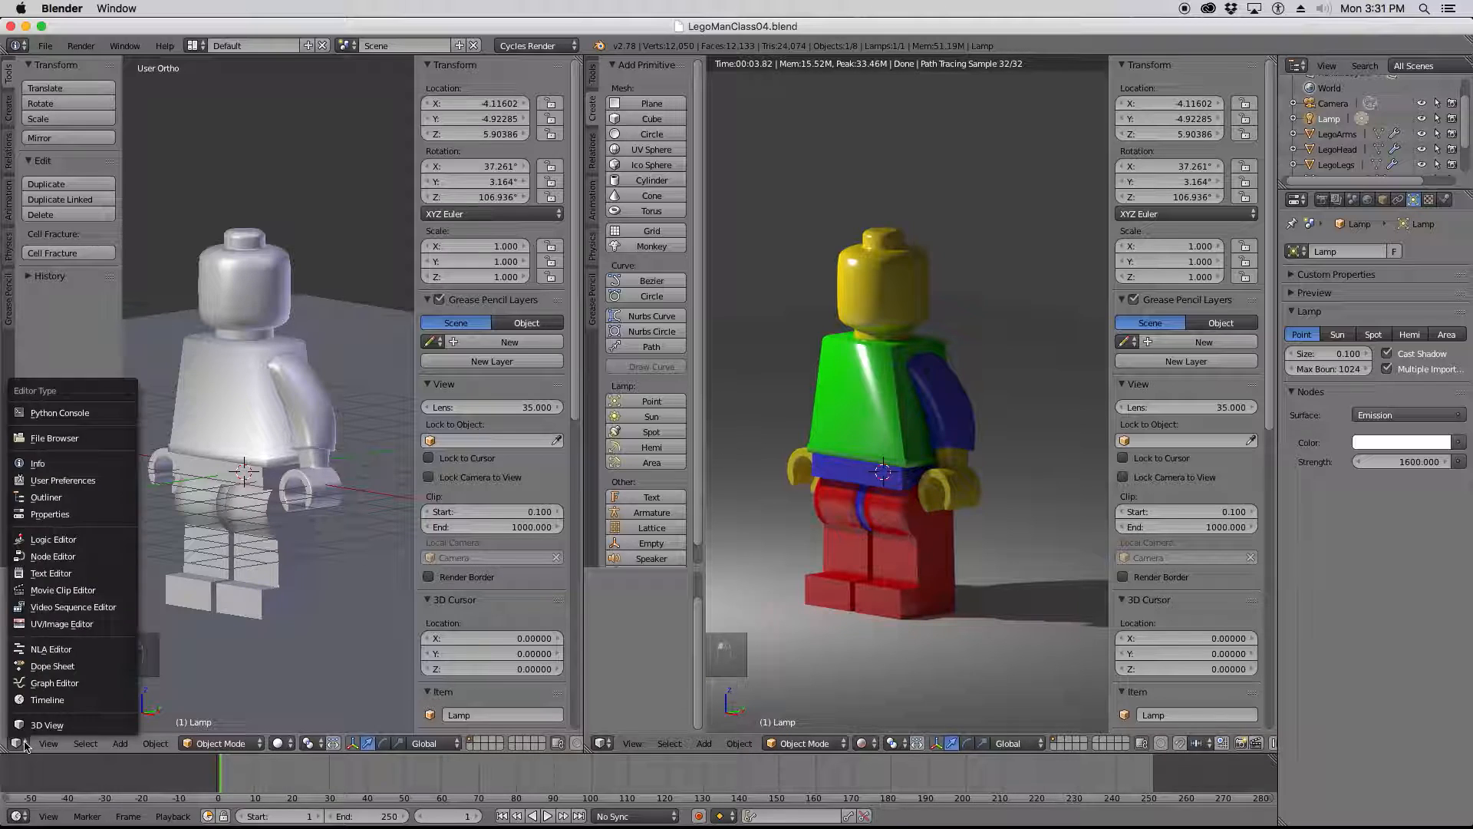
left_click(71, 556)
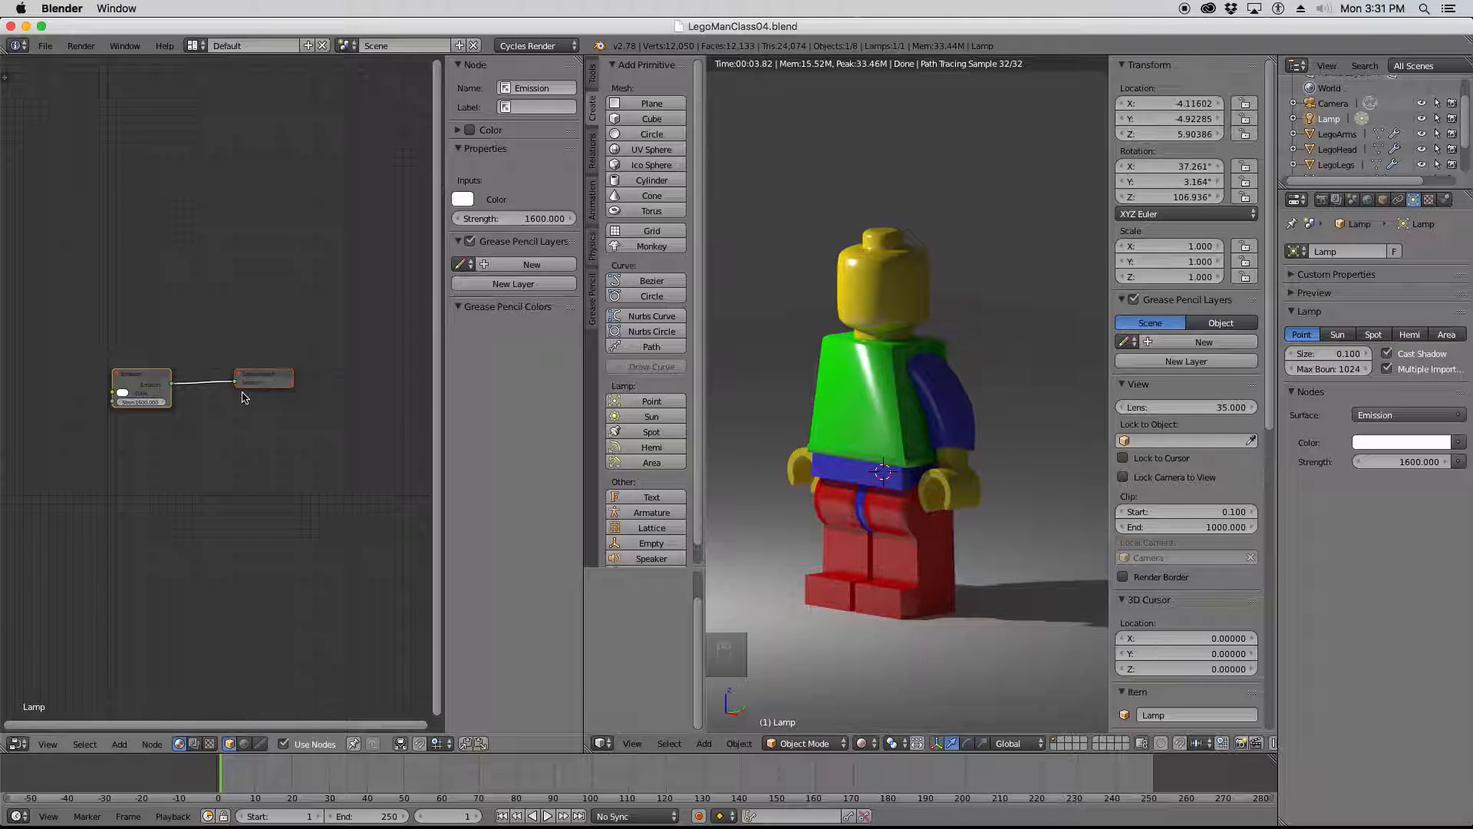
Select the Lego head, space out its Diffuse BSDF and Glossy BSDF nodes, and display its material settings.
right_click(886, 285)
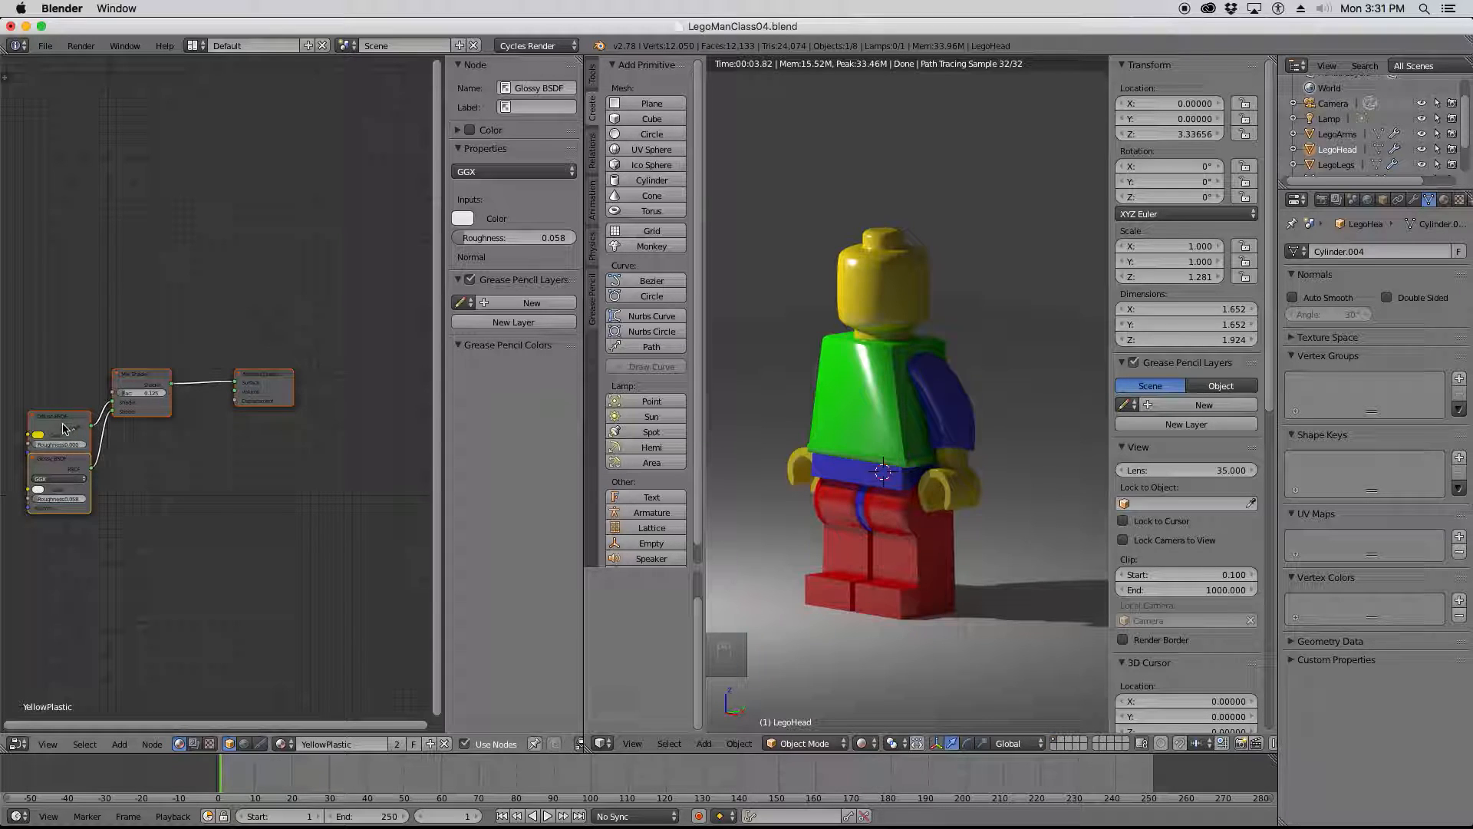
left_click_drag(57, 419, 51, 379)
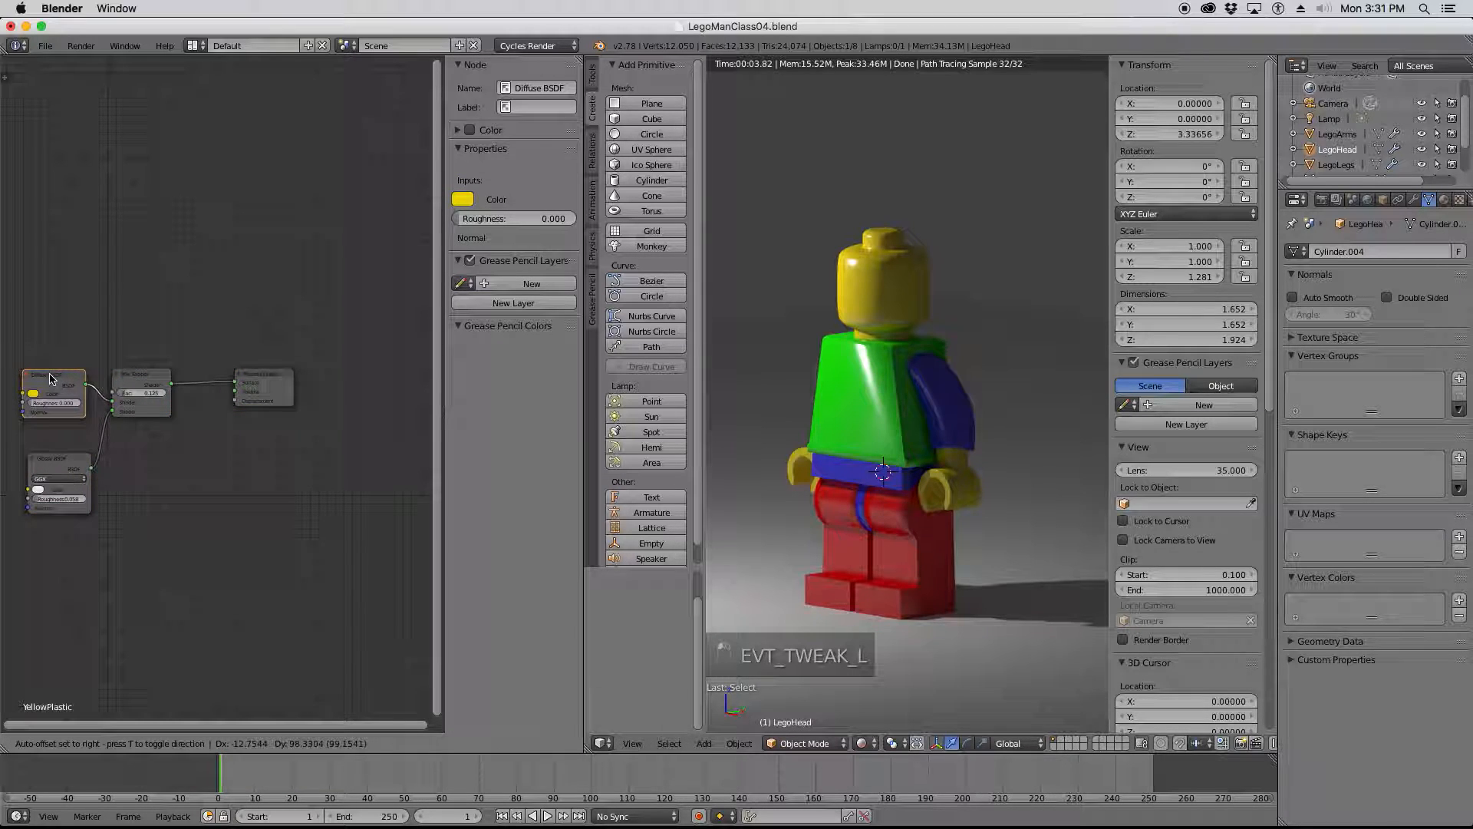
left_click_drag(58, 459, 59, 434)
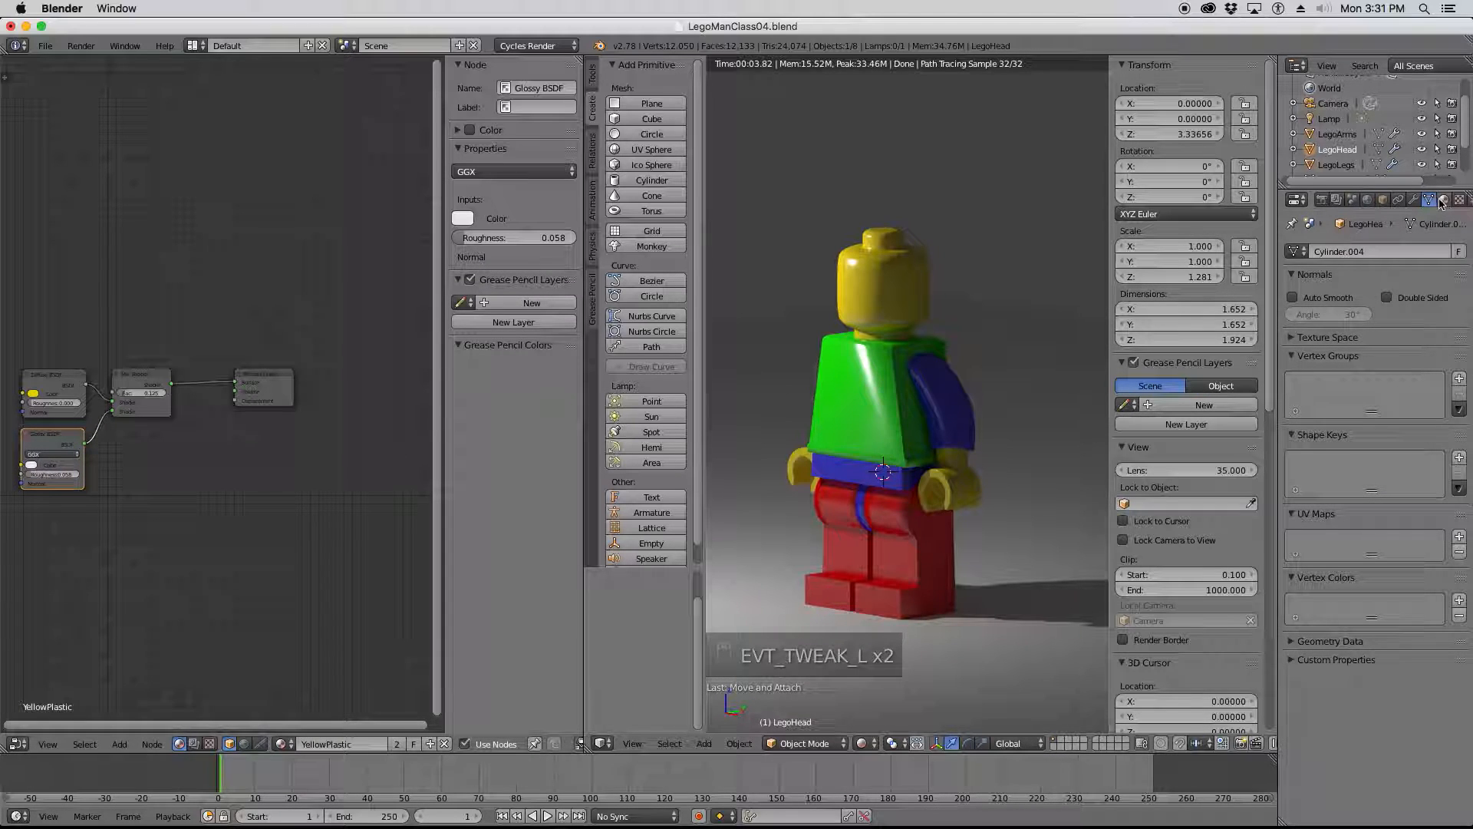
left_click(1445, 200)
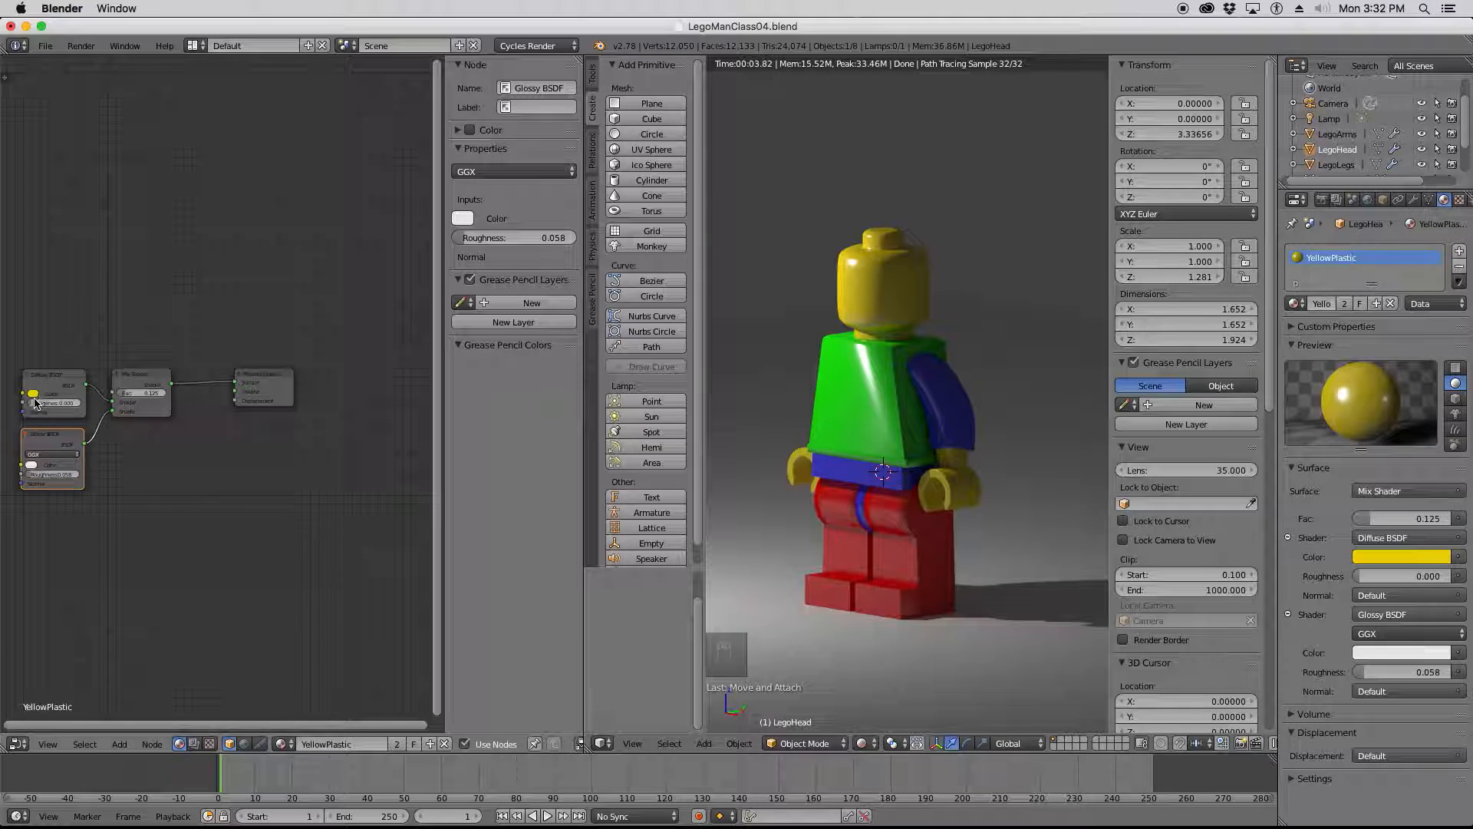
Tidy the YellowPlastic node layout, separating the two BSDF nodes and moving the Material Output closer to the Mix Shader.
left_click_drag(56, 385, 59, 376)
left_click_drag(69, 436, 80, 432)
left_click_drag(264, 384, 186, 393)
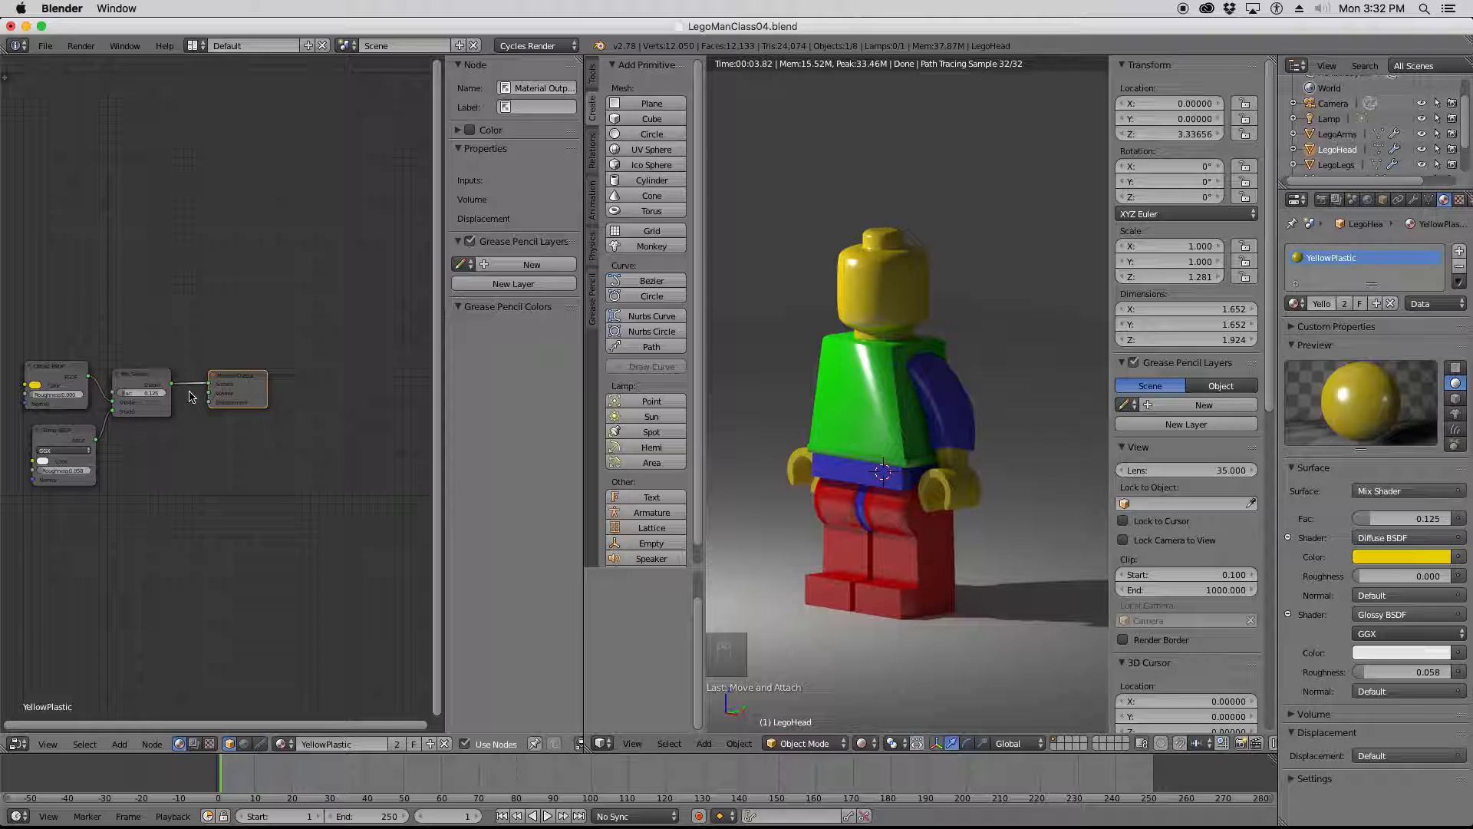
Add an Image Texture node to the YellowPlastic material, placed above the Diffuse BSDF node.
scroll(300, 452, "down", 3)
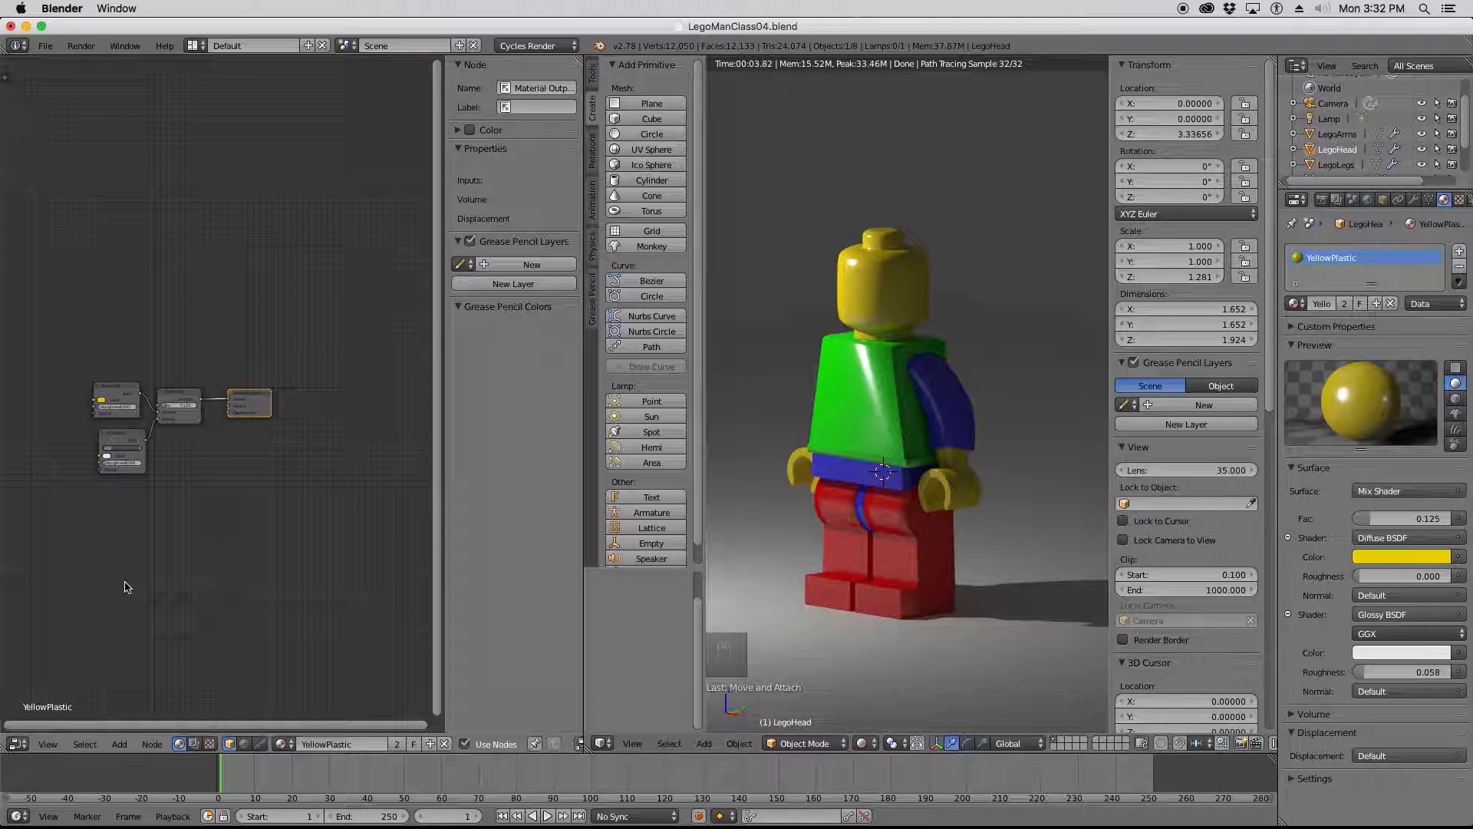
scroll(109, 399, "up", 2)
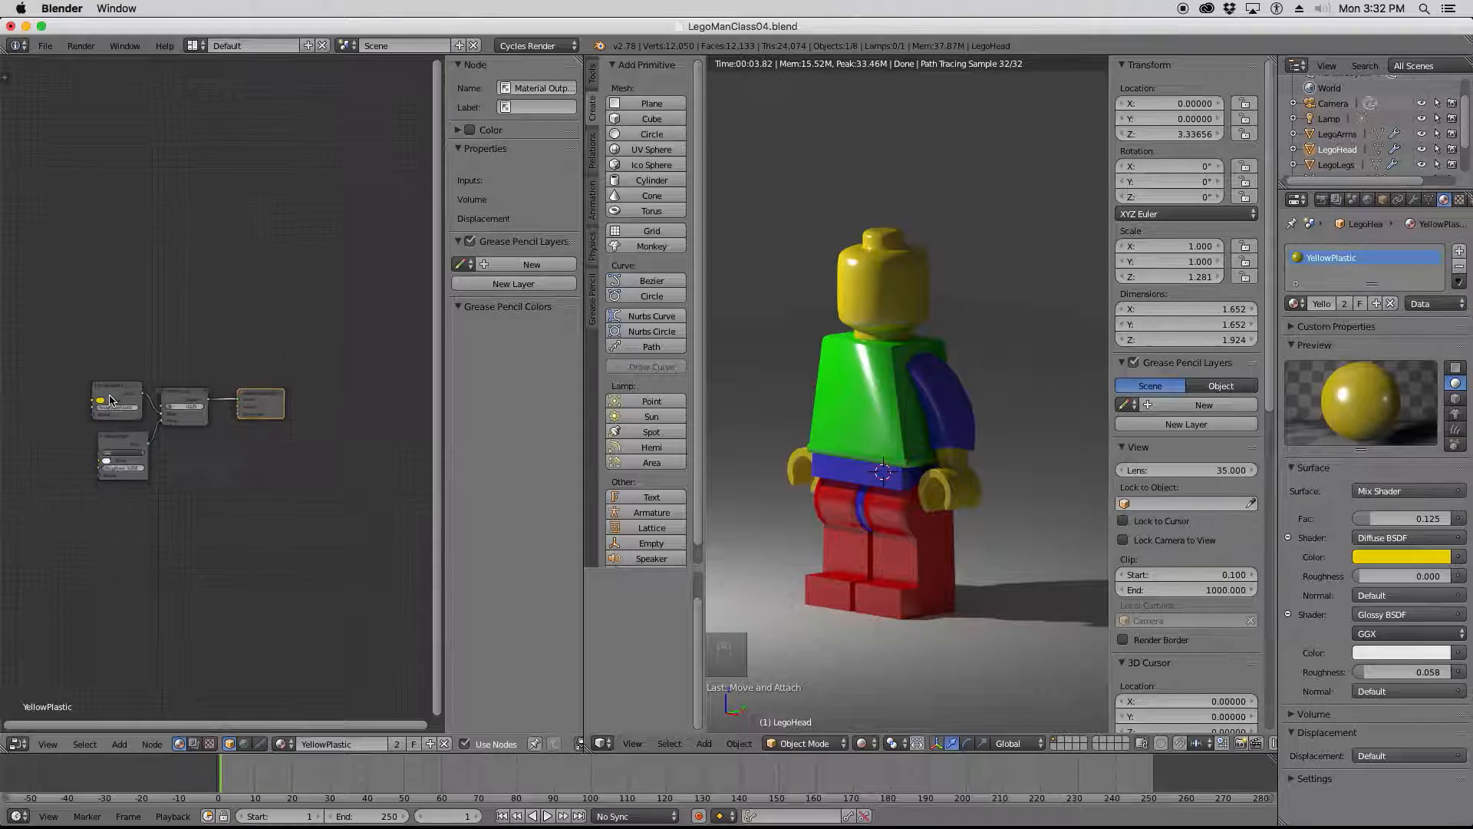
scroll(109, 399, "up", 2)
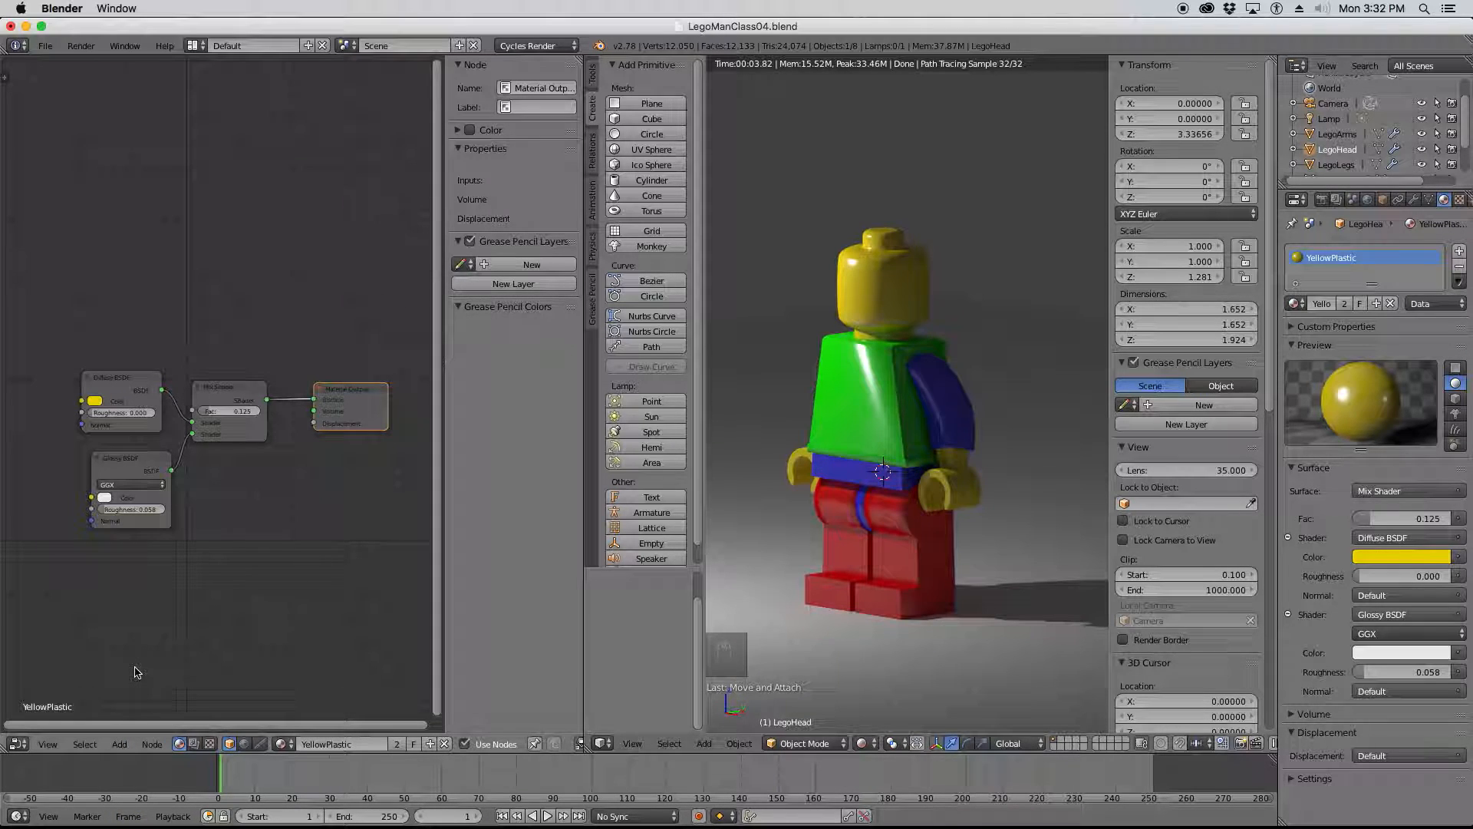
left_click(117, 745)
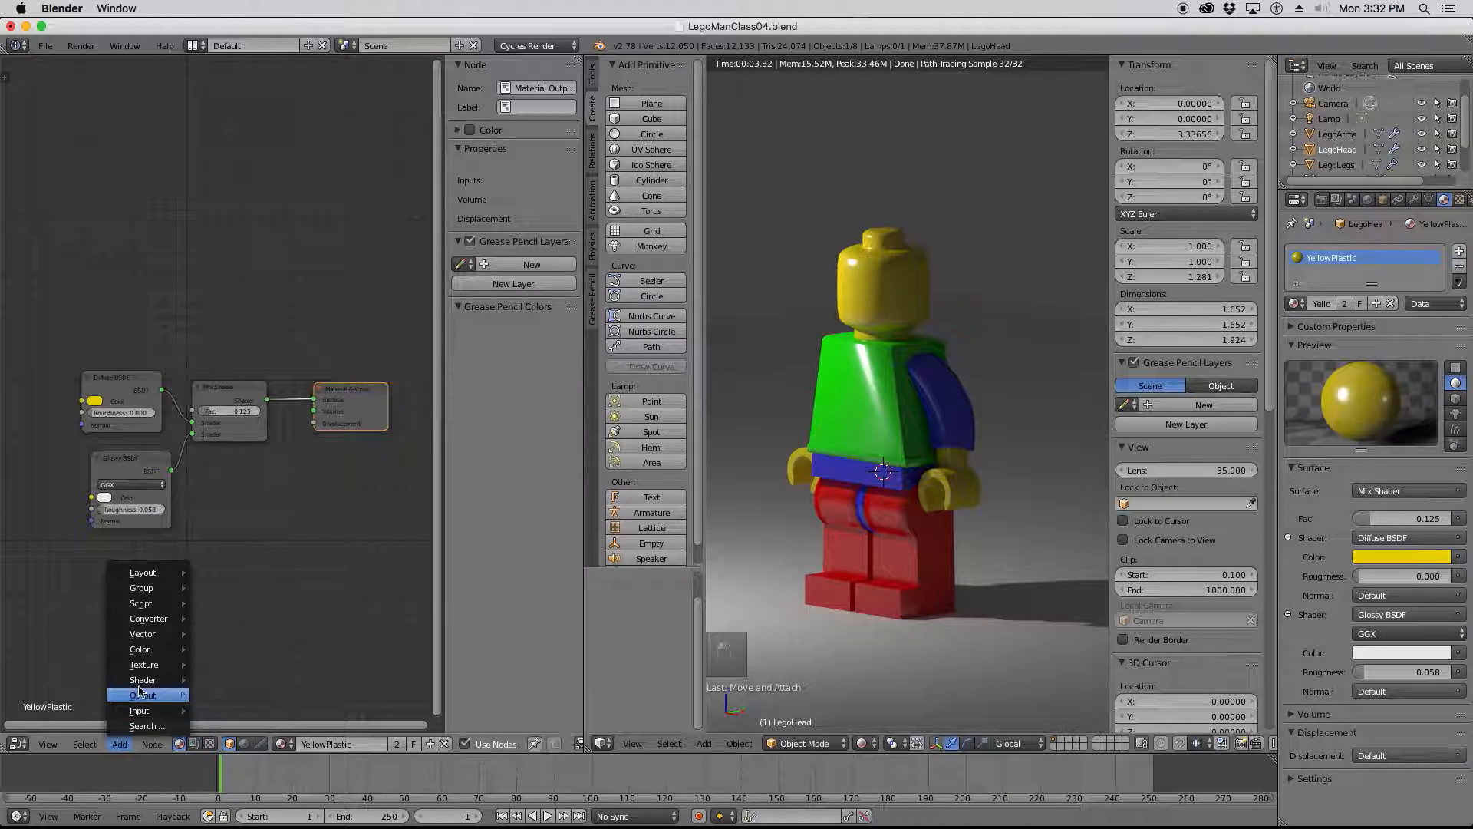
mouse_move(142, 681)
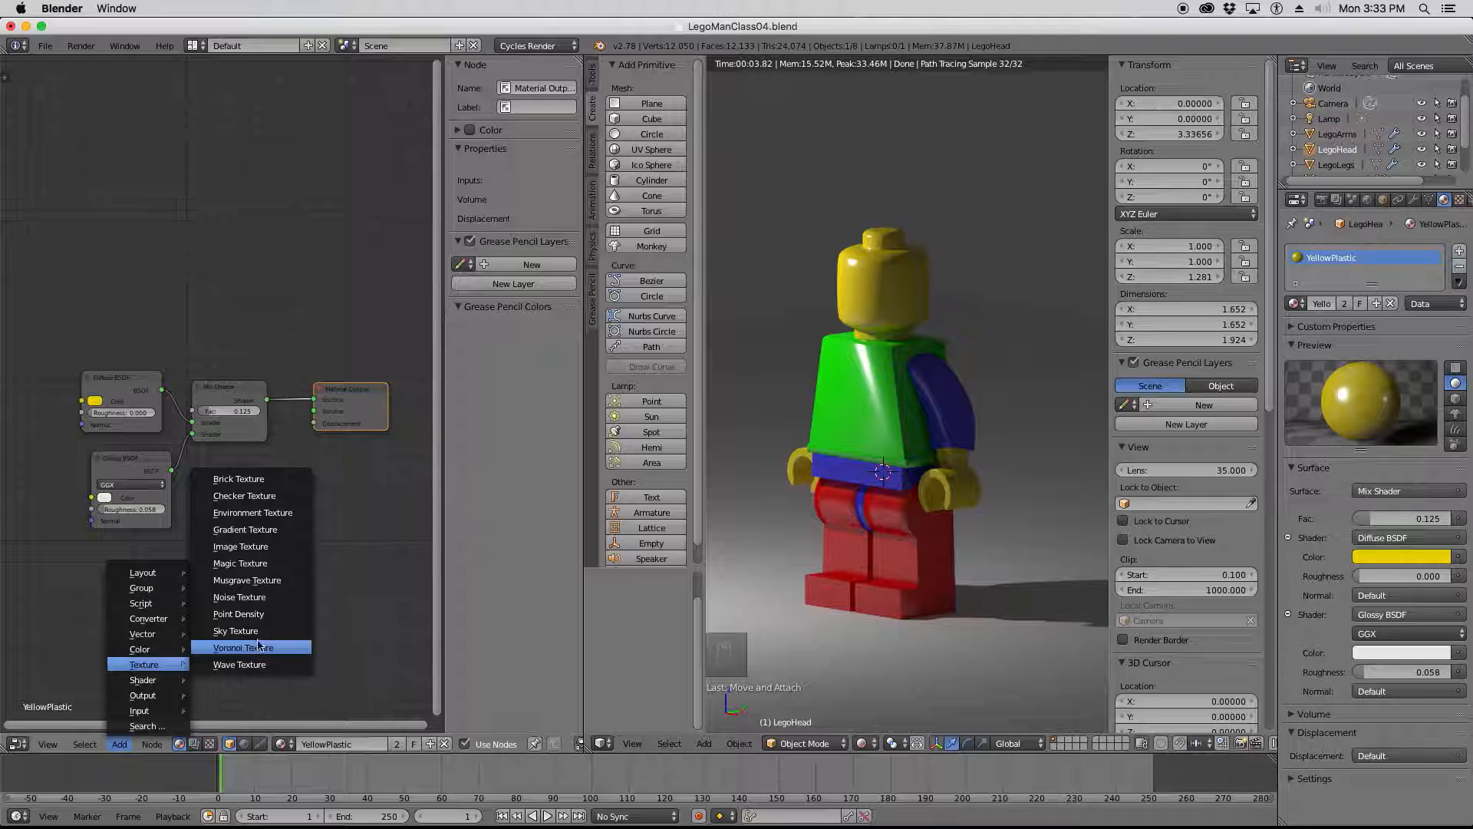
left_click(257, 551)
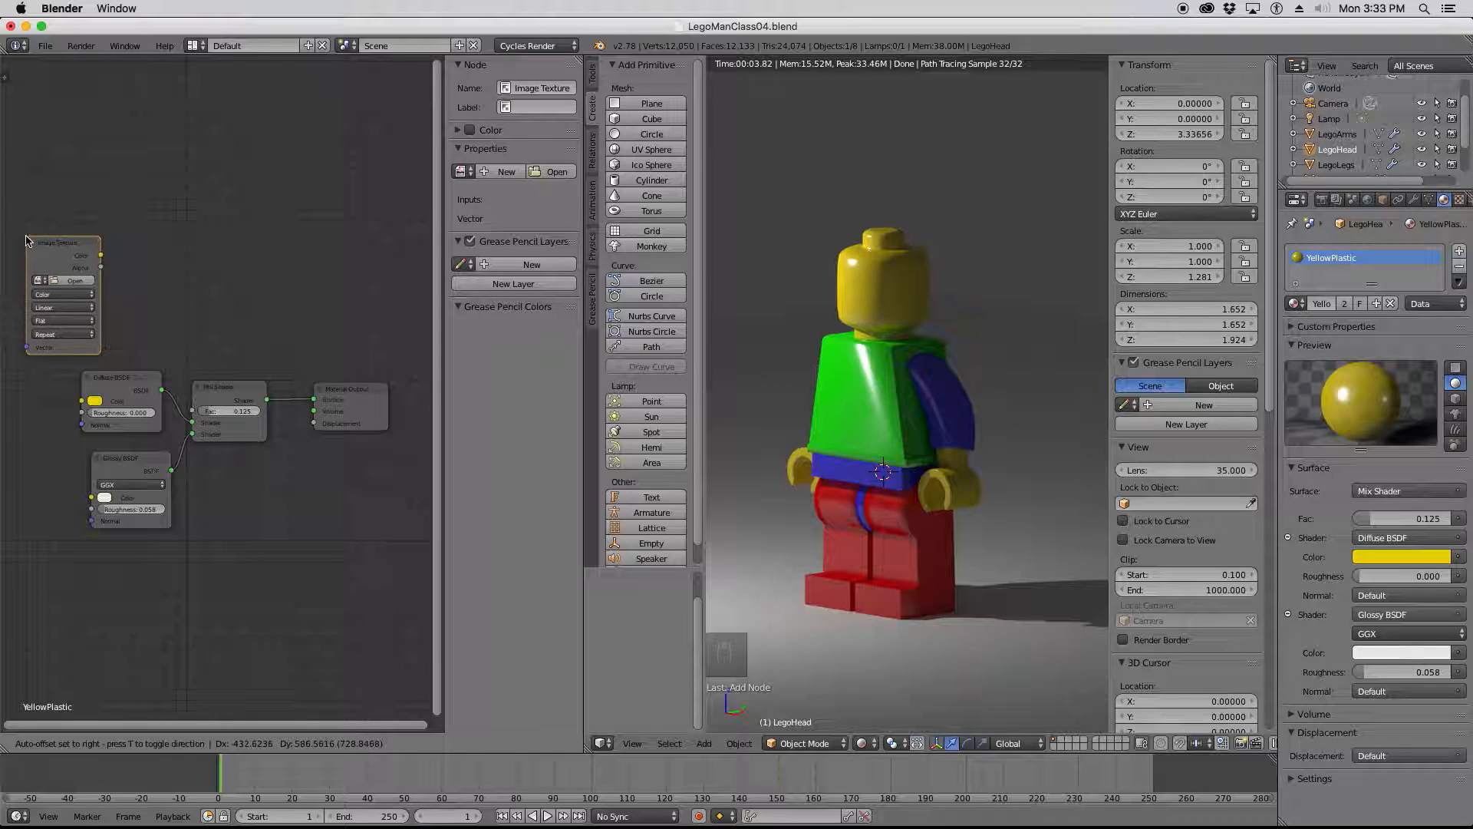
left_click(25, 244)
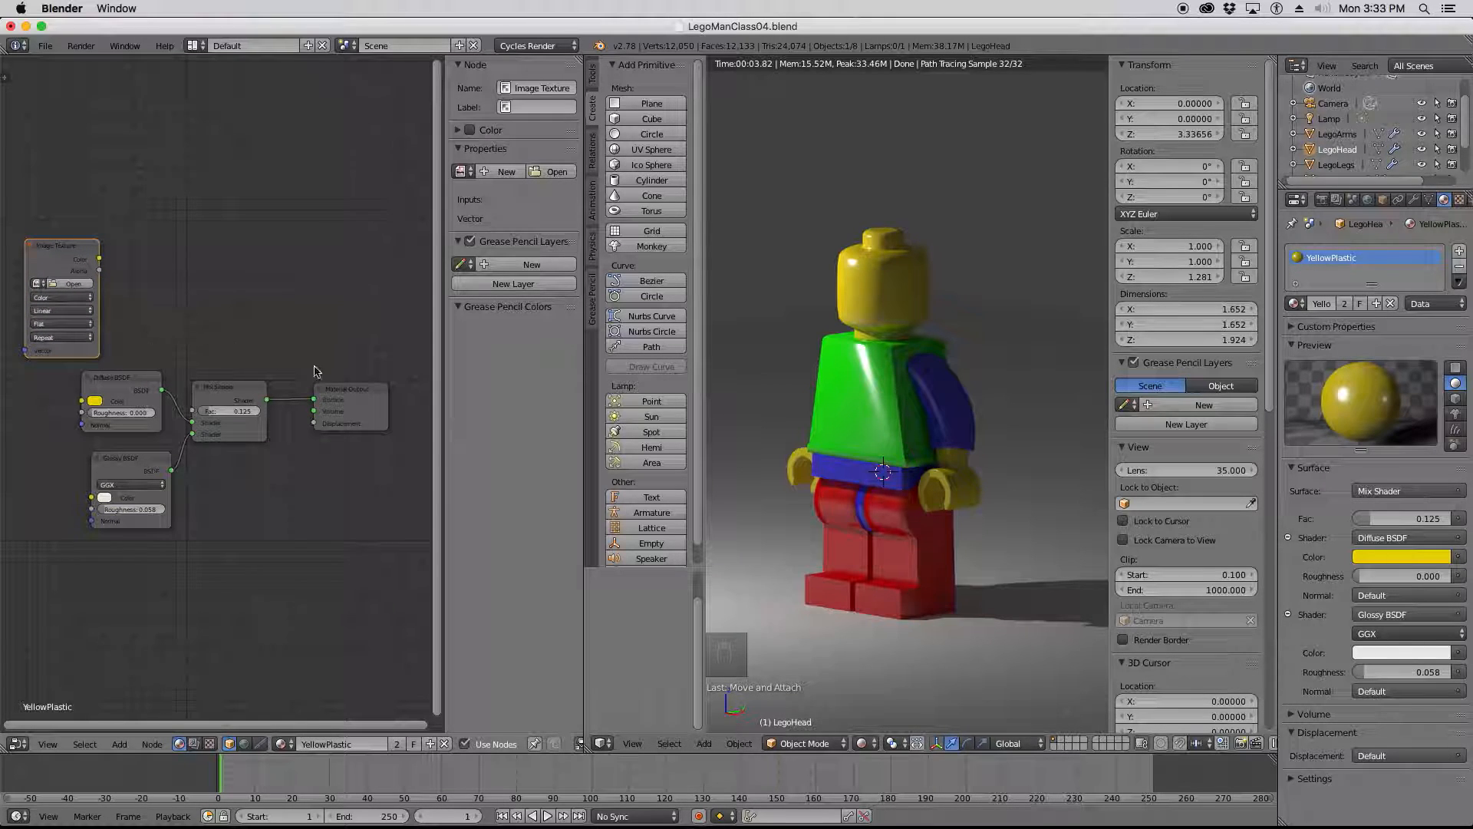
Move the Image Texture node beside the Diffuse BSDF and load LegoFace01Alpha-01.png into it, choosing from file thumbnails.
scroll(383, 396, "down", 4)
scroll(92, 293, "up", 4)
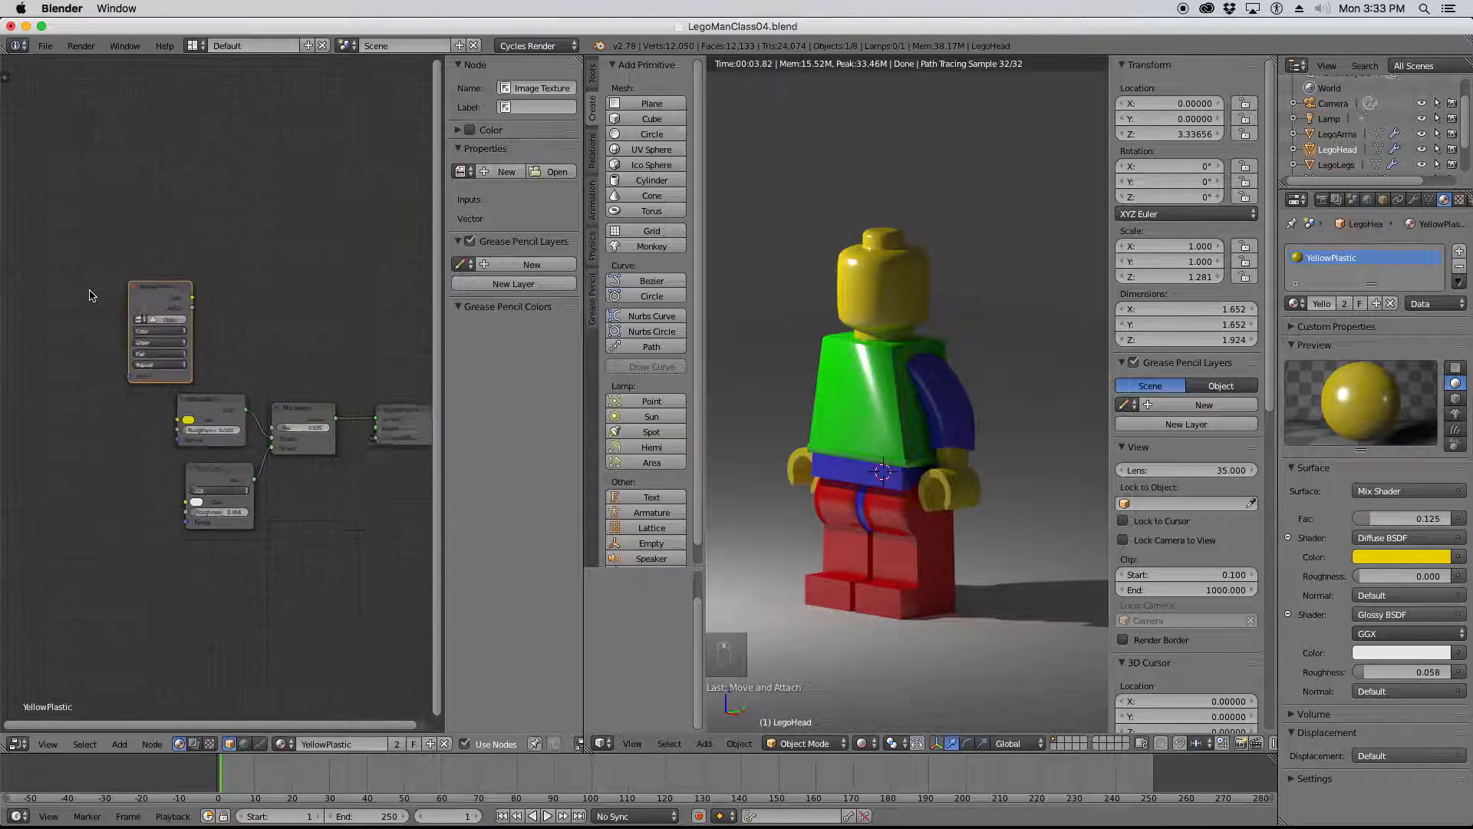
scroll(107, 337, "down", 1)
left_click_drag(157, 299, 107, 338)
left_click(115, 379)
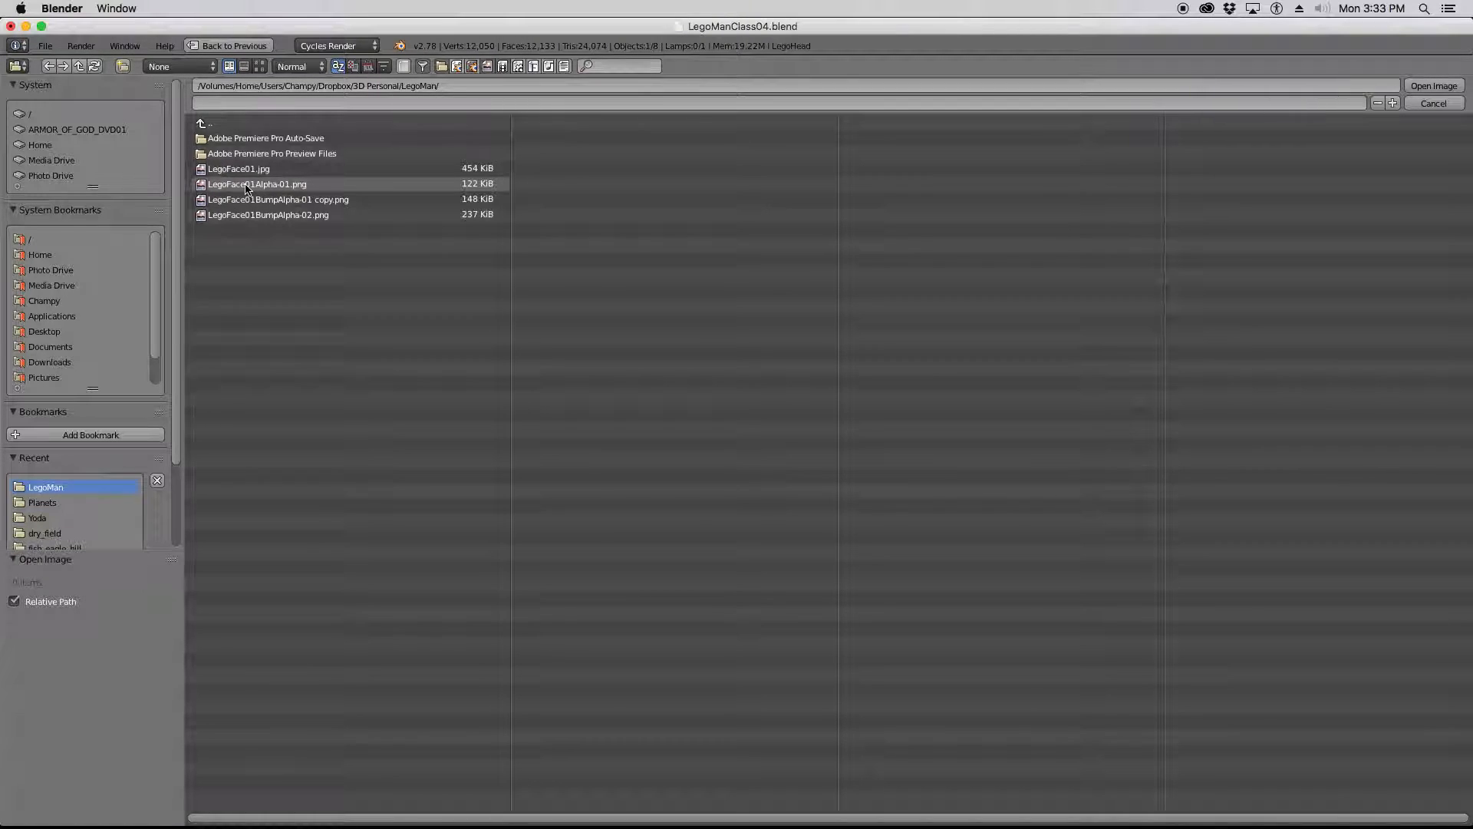
left_click(261, 67)
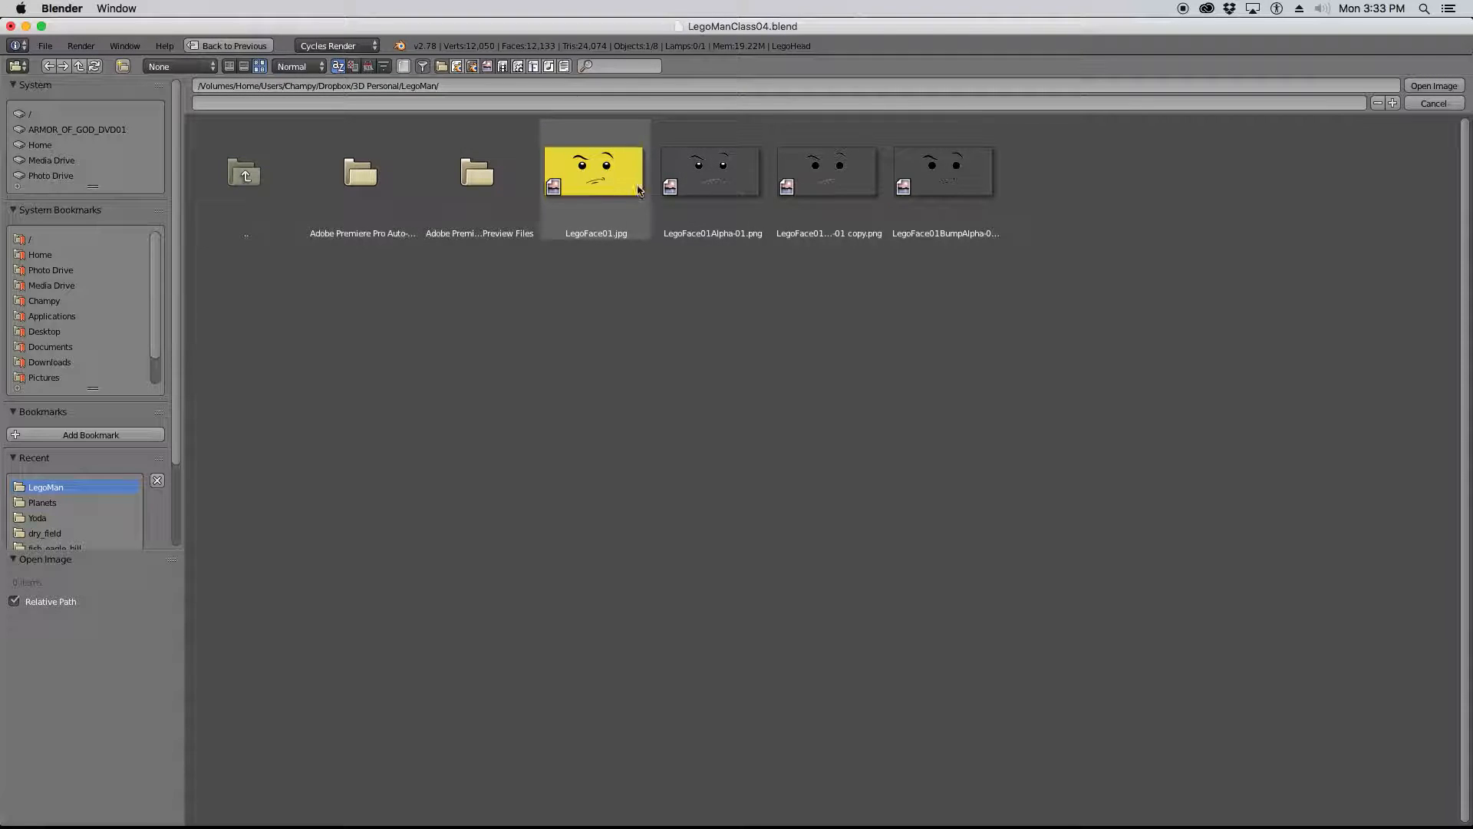
left_click(712, 173)
double_click(713, 173)
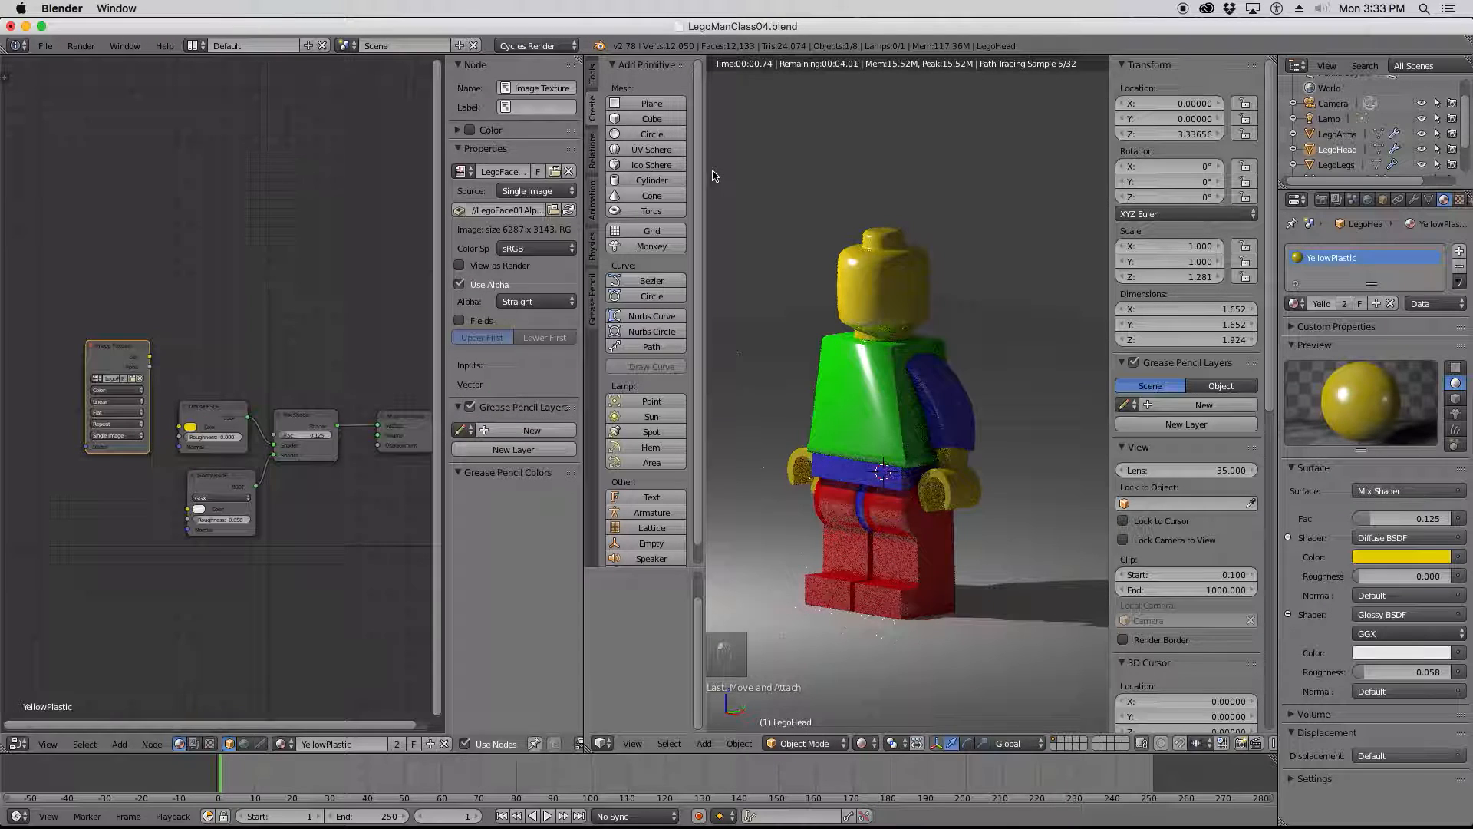
Move the Image Texture node farther from the shaders and add a second Mix Shader node above the Diffuse BSDF.
left_click_drag(116, 351, 101, 382)
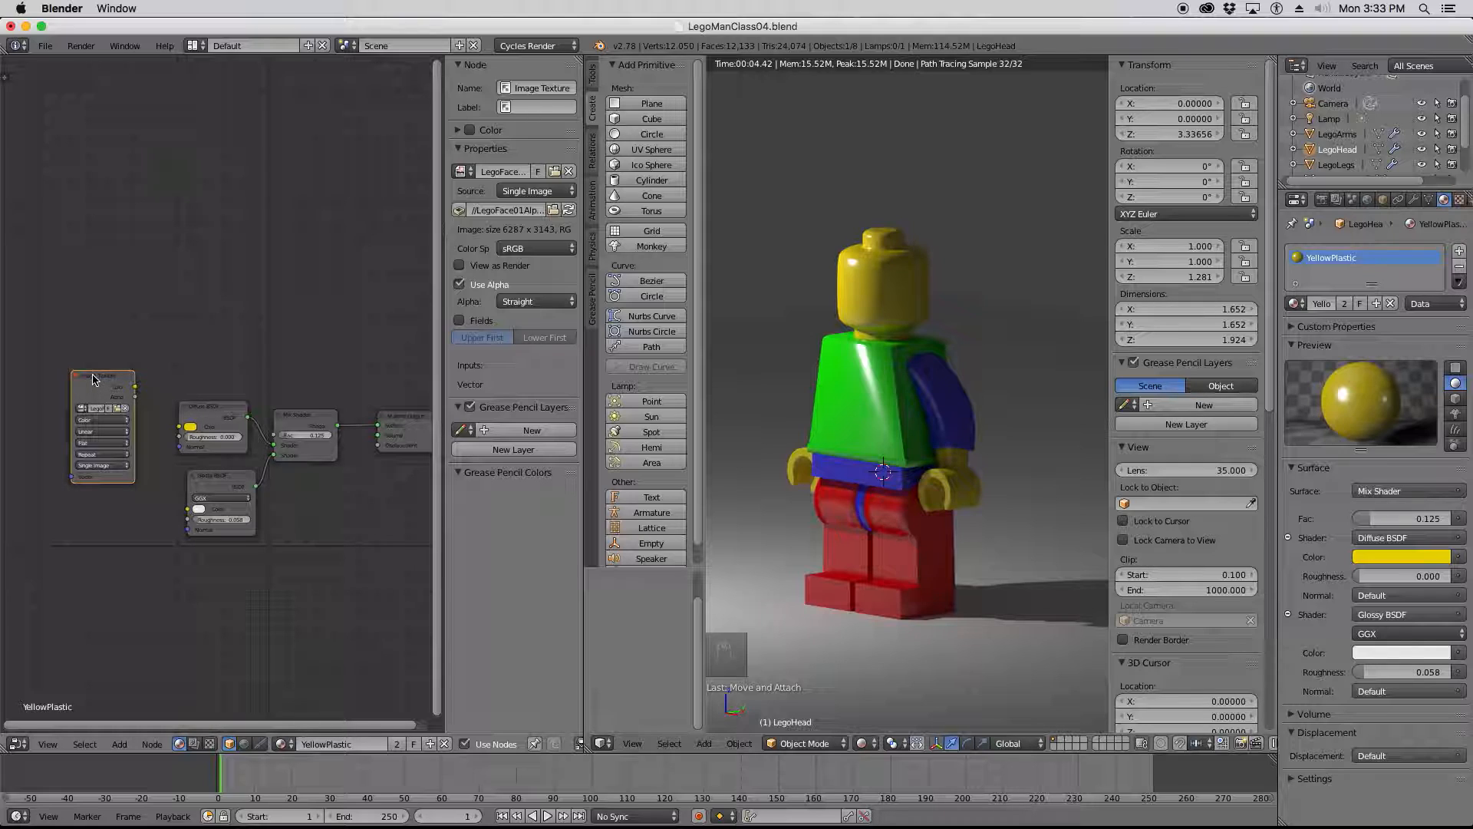
left_click_drag(106, 381, 66, 365)
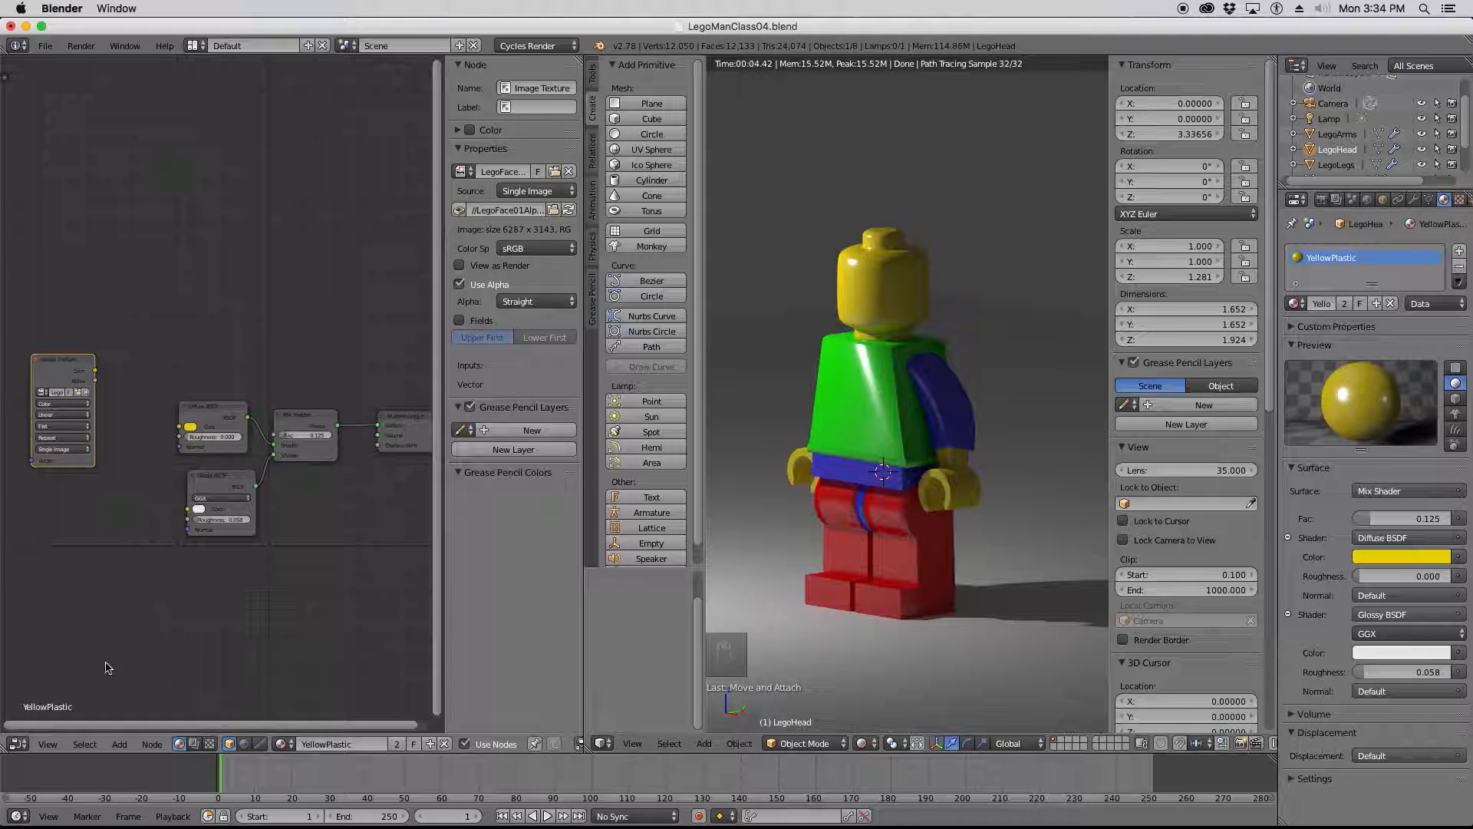
left_click(119, 744)
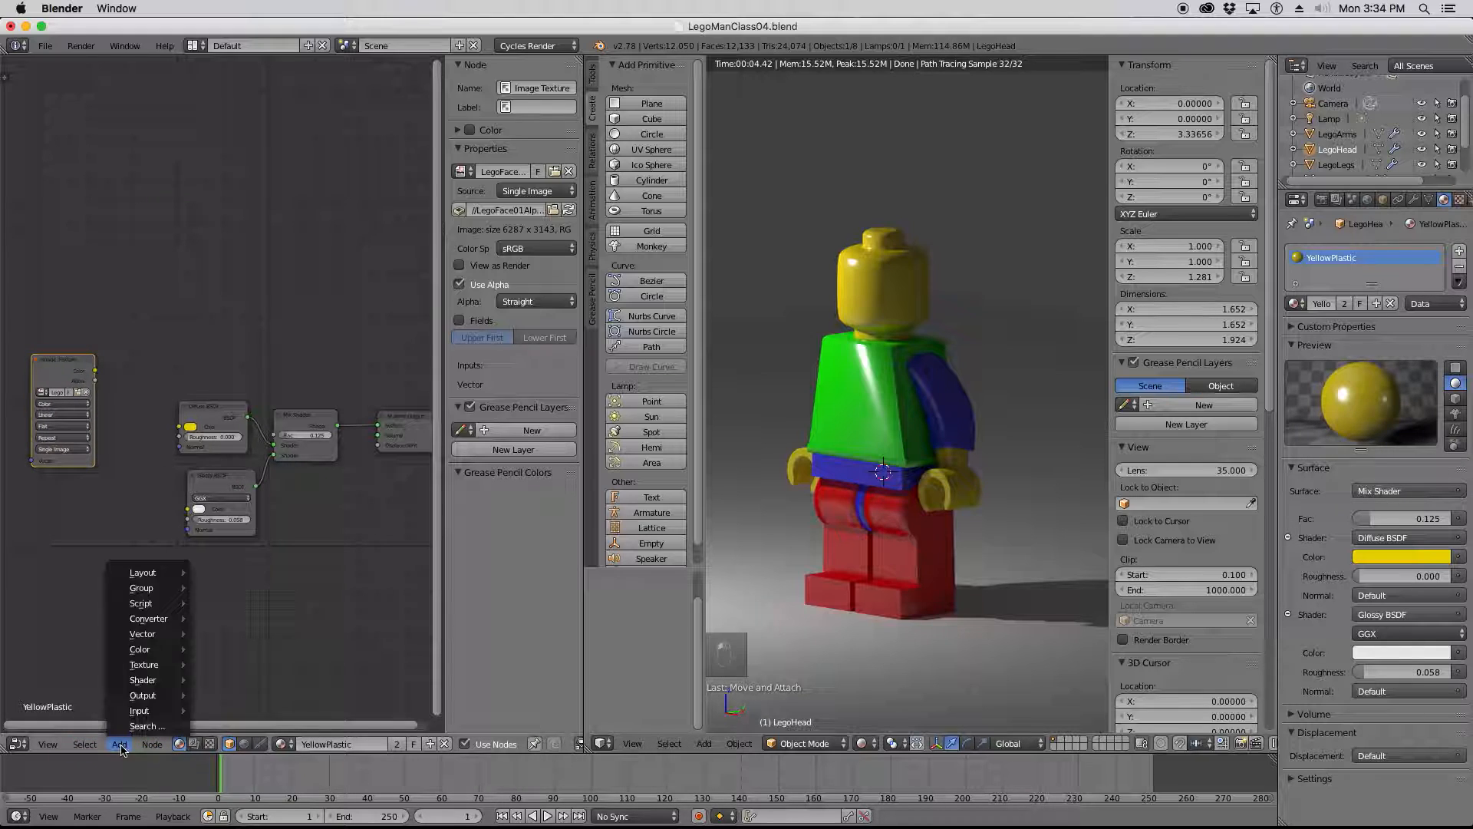
mouse_move(162, 671)
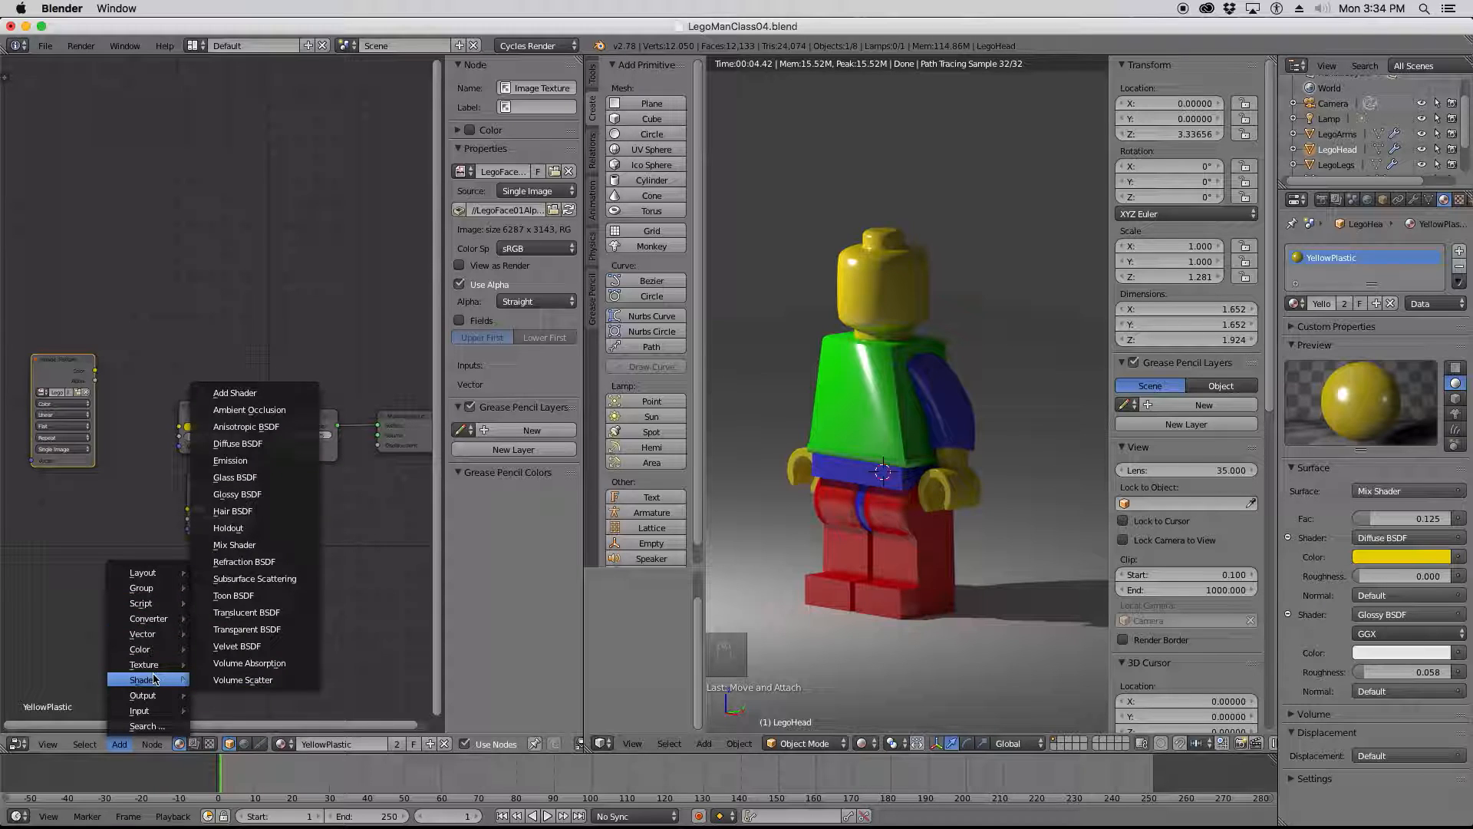
left_click(237, 545)
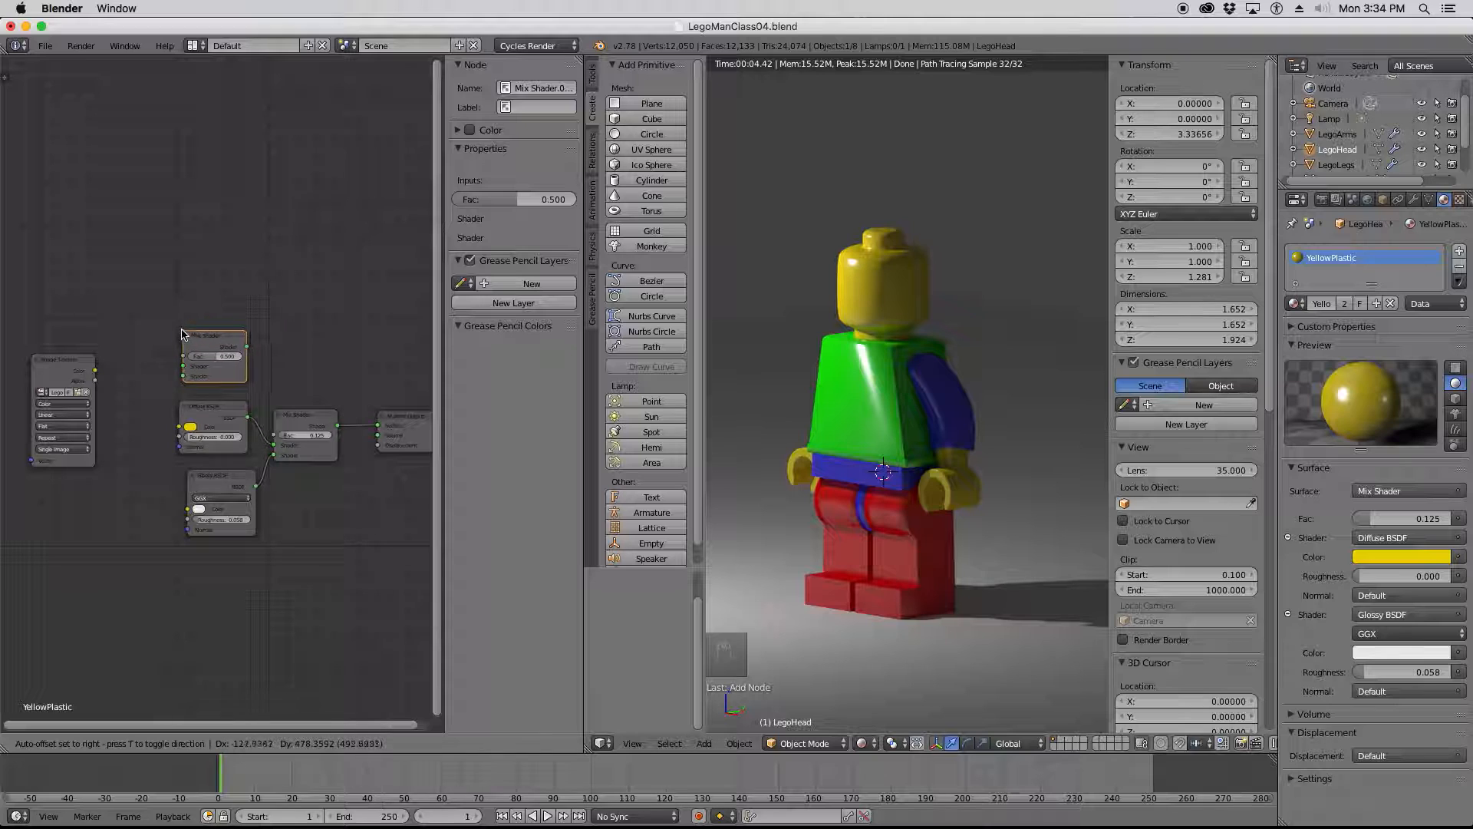
left_click(185, 336)
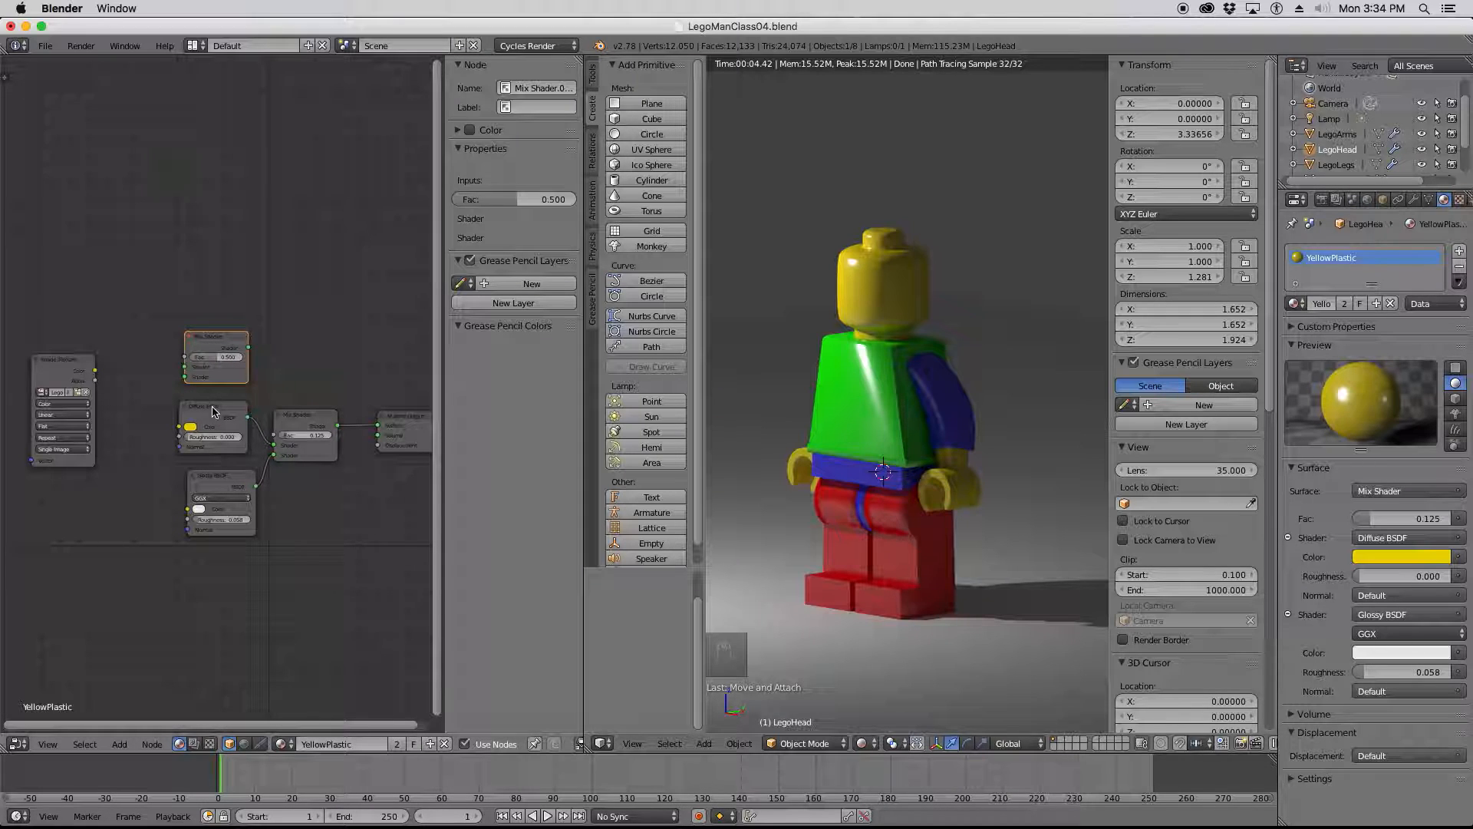
Feed the new Mix Shader with the Image Texture's color as first shader and the Diffuse BSDF as second, moving the Diffuse BSDF below the texture.
left_click_drag(218, 414, 100, 476)
left_click_drag(274, 445, 184, 376)
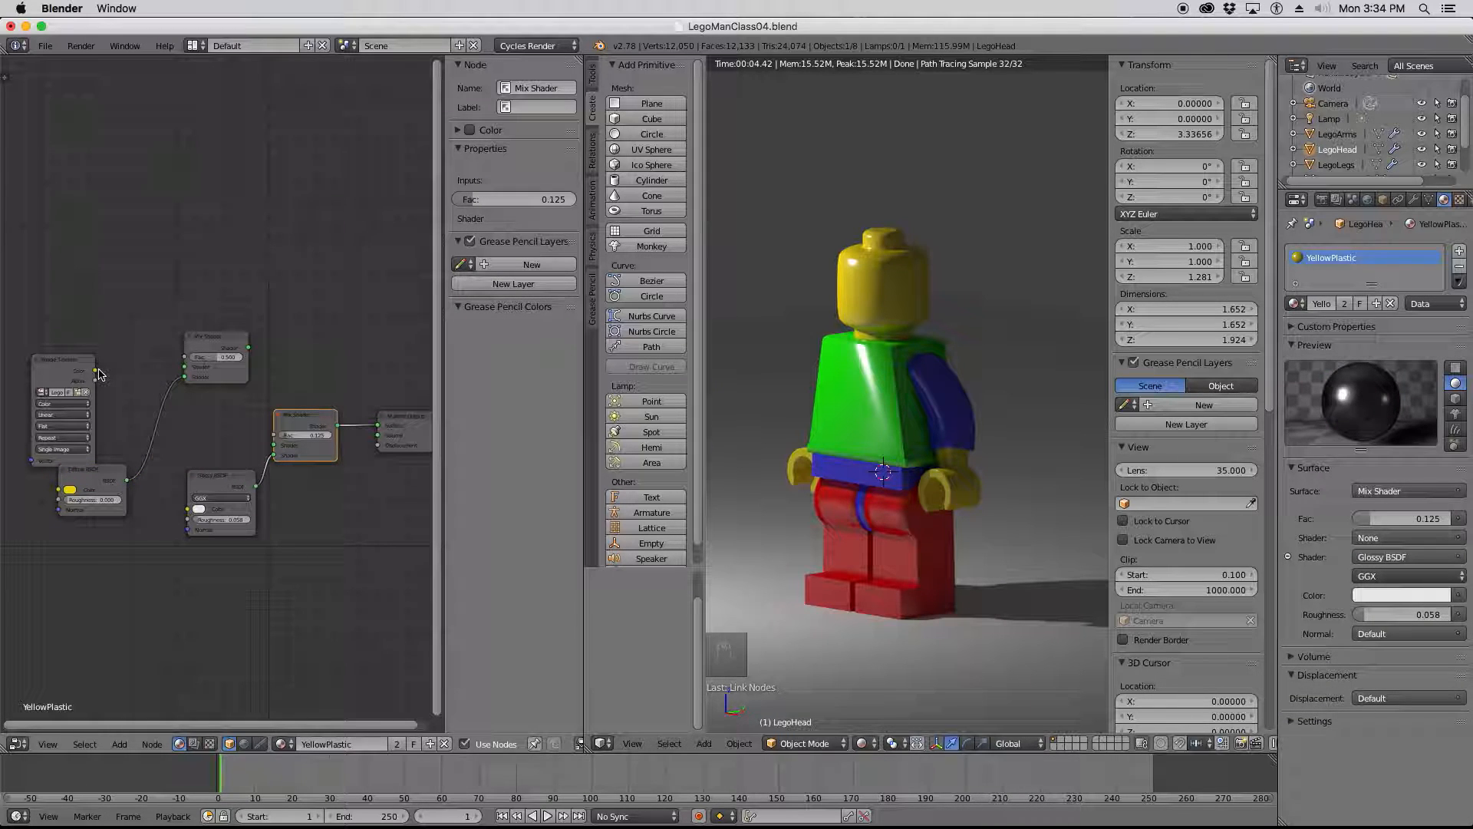
left_click_drag(95, 372, 182, 402)
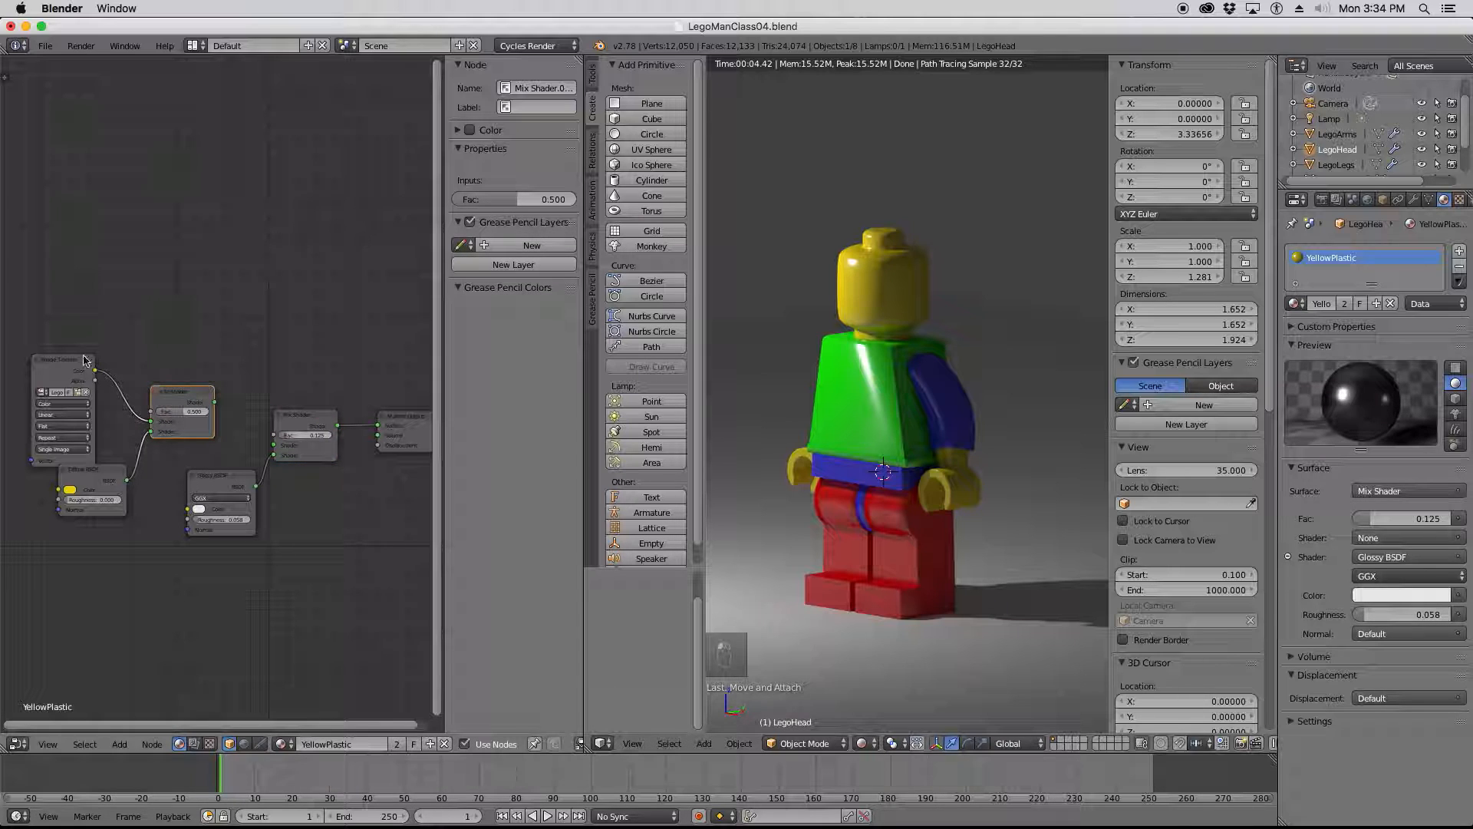
Connect the new Mix Shader's output to the original Mix Shader's first shader input and reposition the Image Texture node clear of the others.
left_click_drag(58, 368, 70, 340)
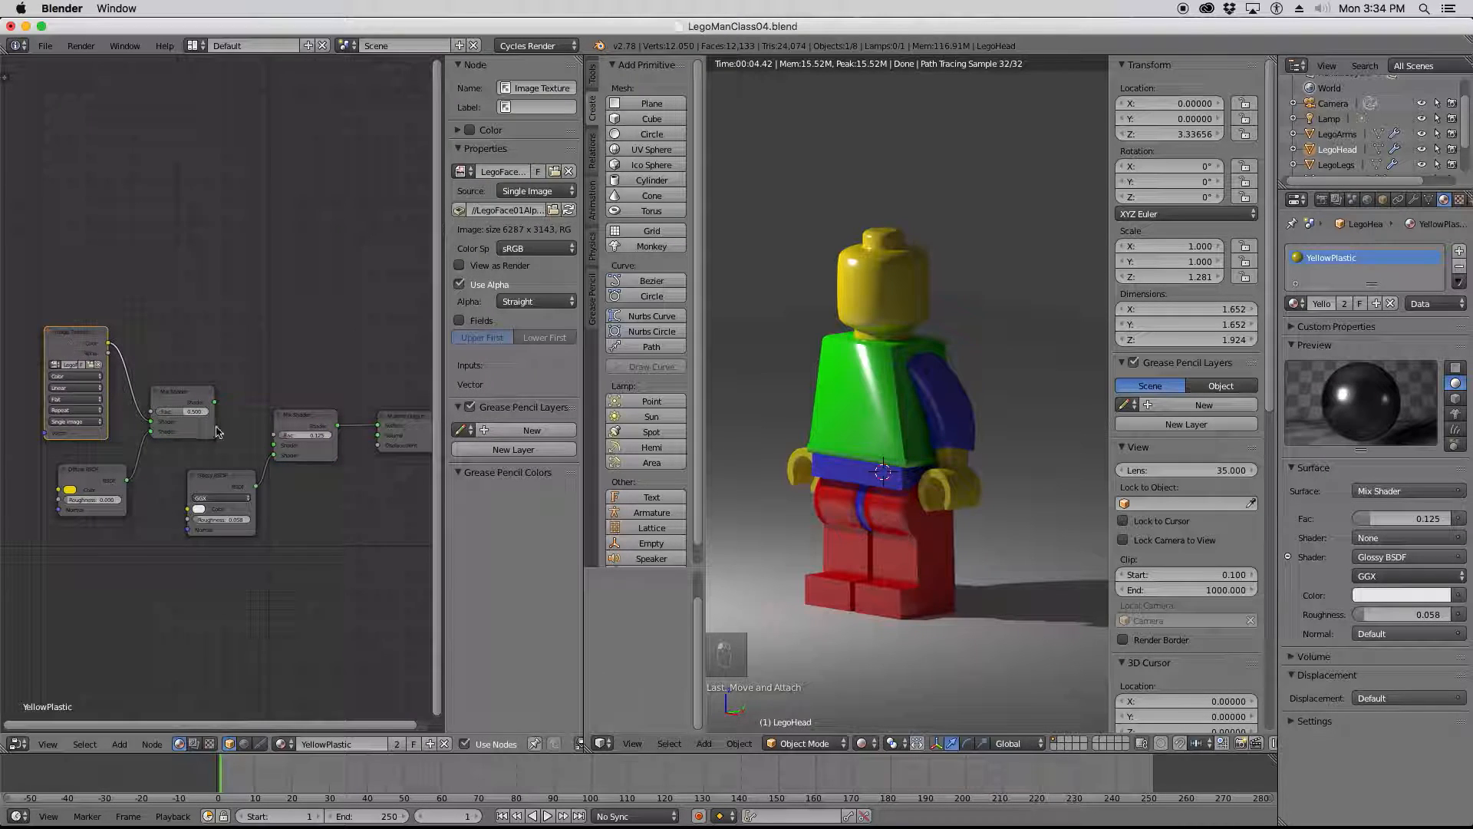
left_click_drag(214, 401, 270, 449)
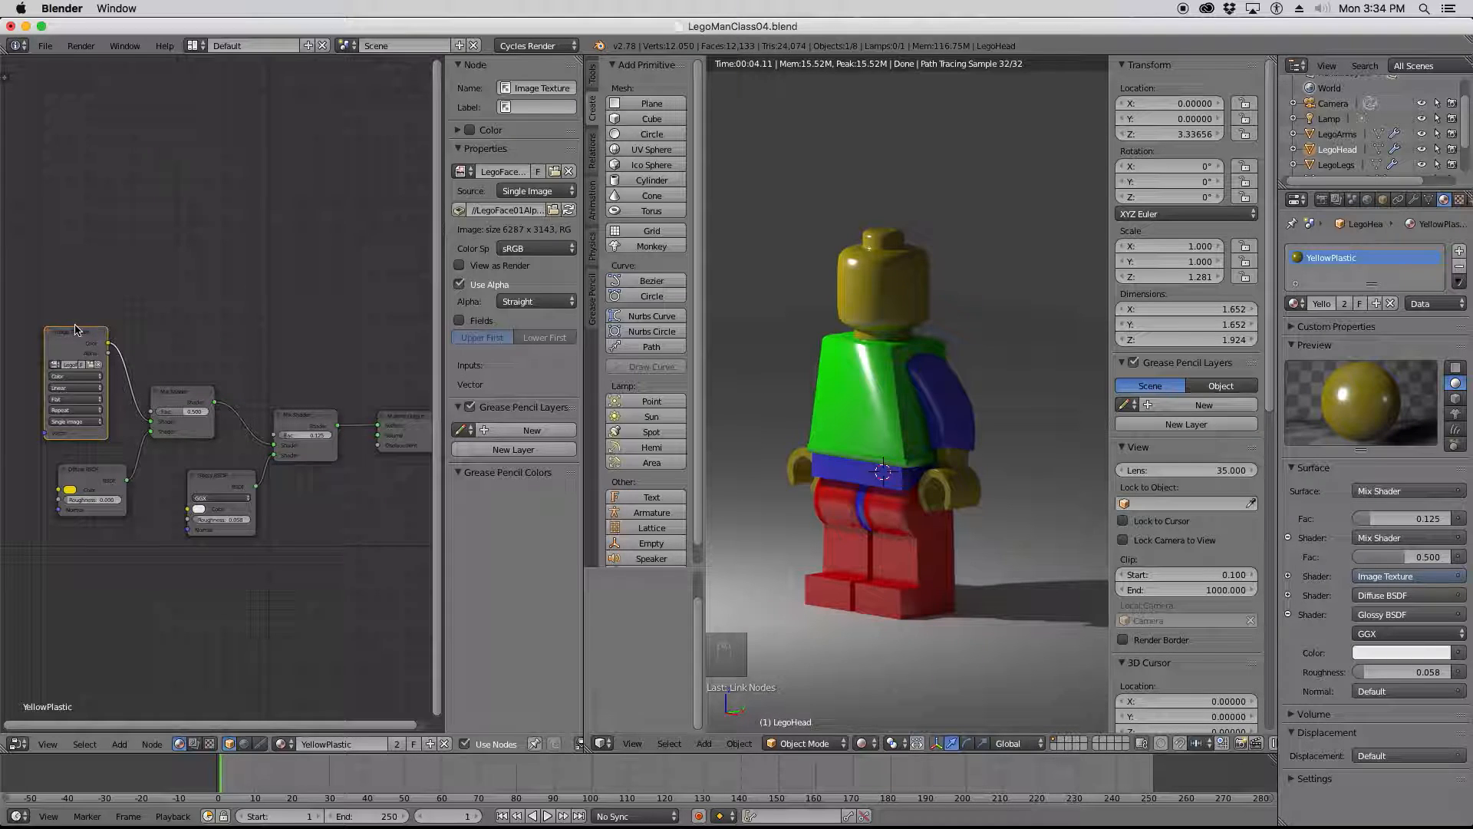
left_click_drag(62, 339, 42, 349)
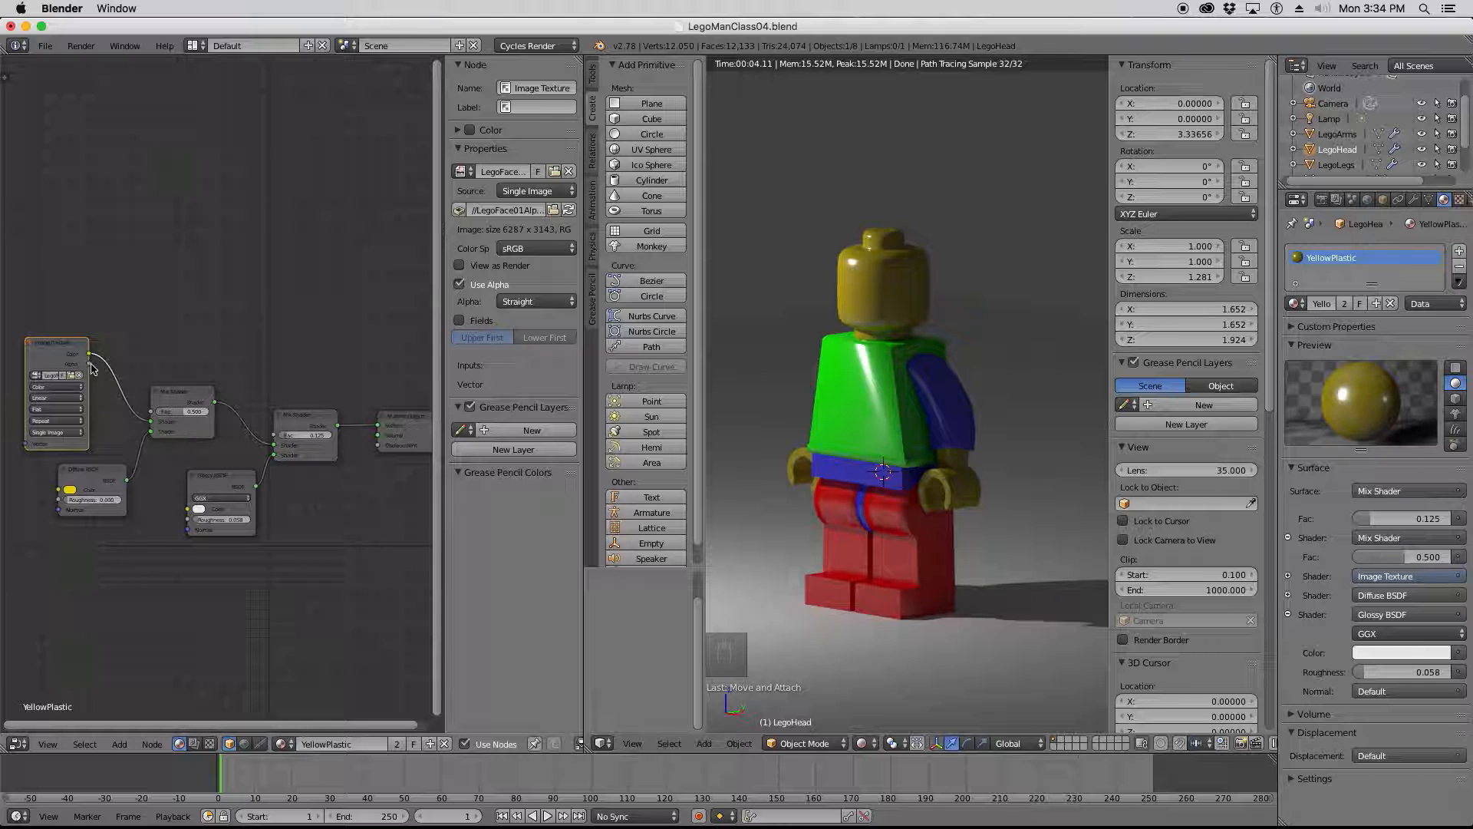
Connect the Image Texture's alpha output to the new Mix Shader's Fac input and set the 3D viewport shading to Solid.
left_click_drag(91, 367, 151, 414)
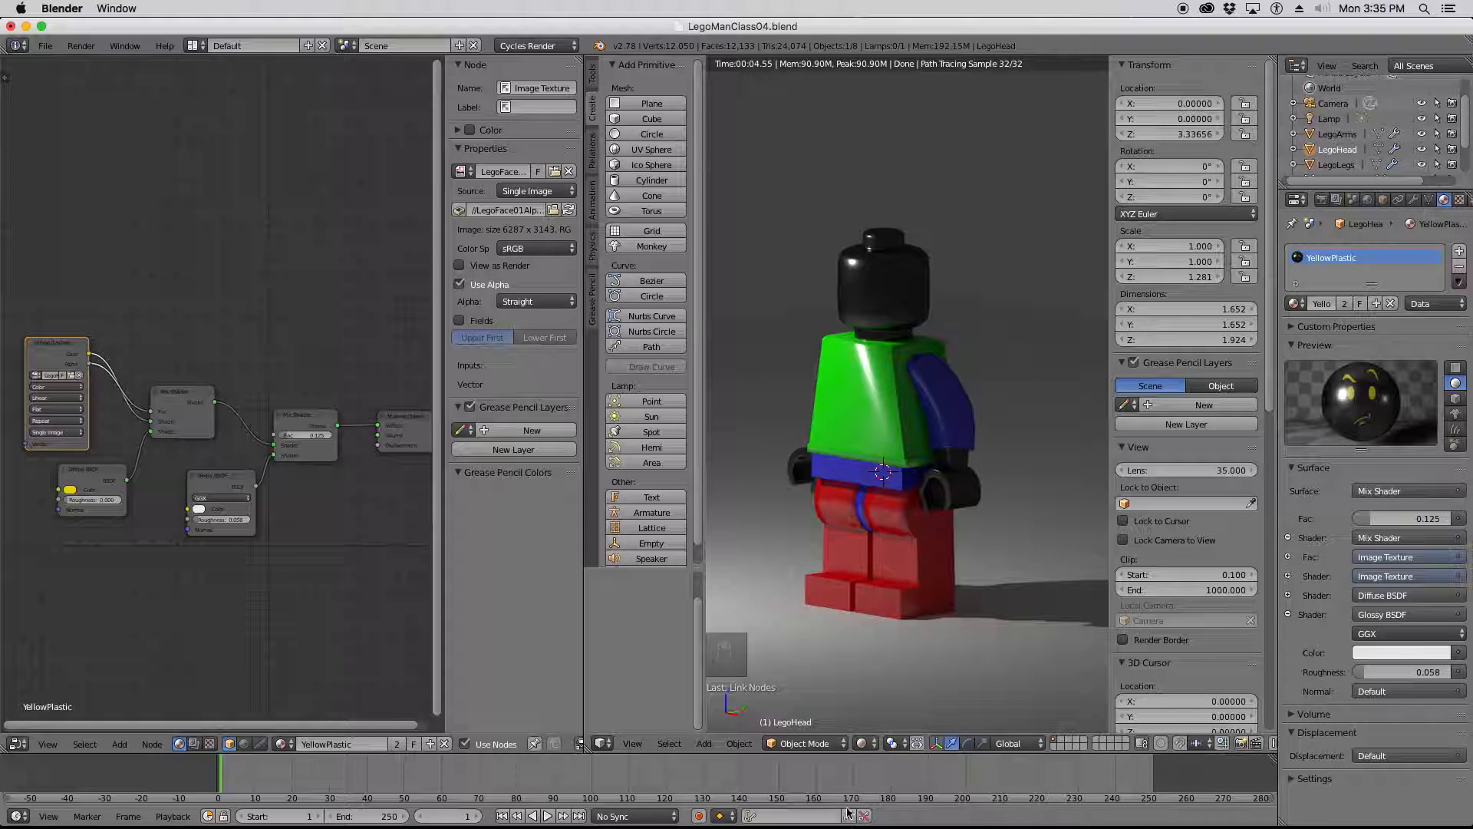
left_click(876, 744)
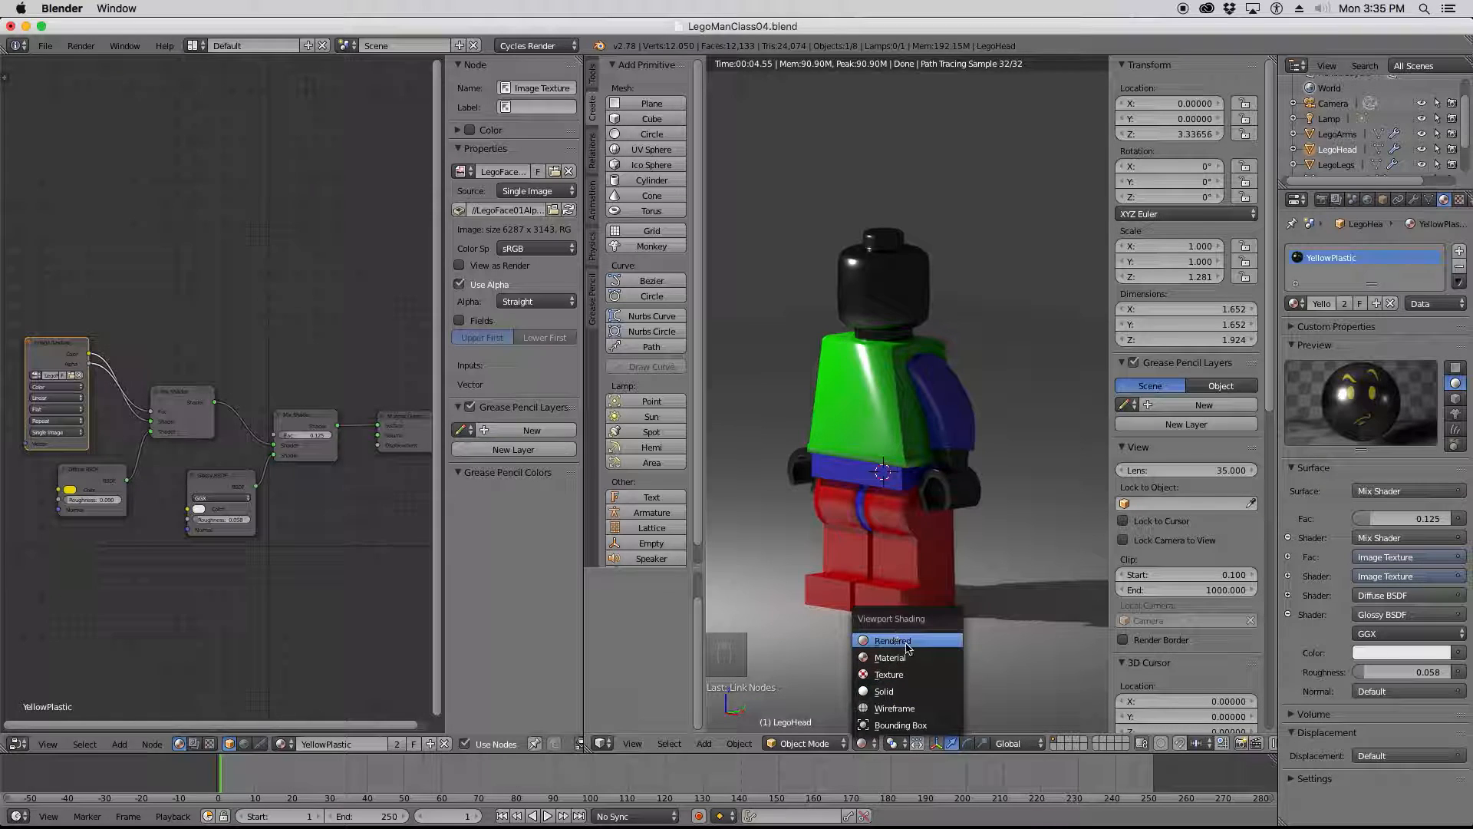
left_click(893, 694)
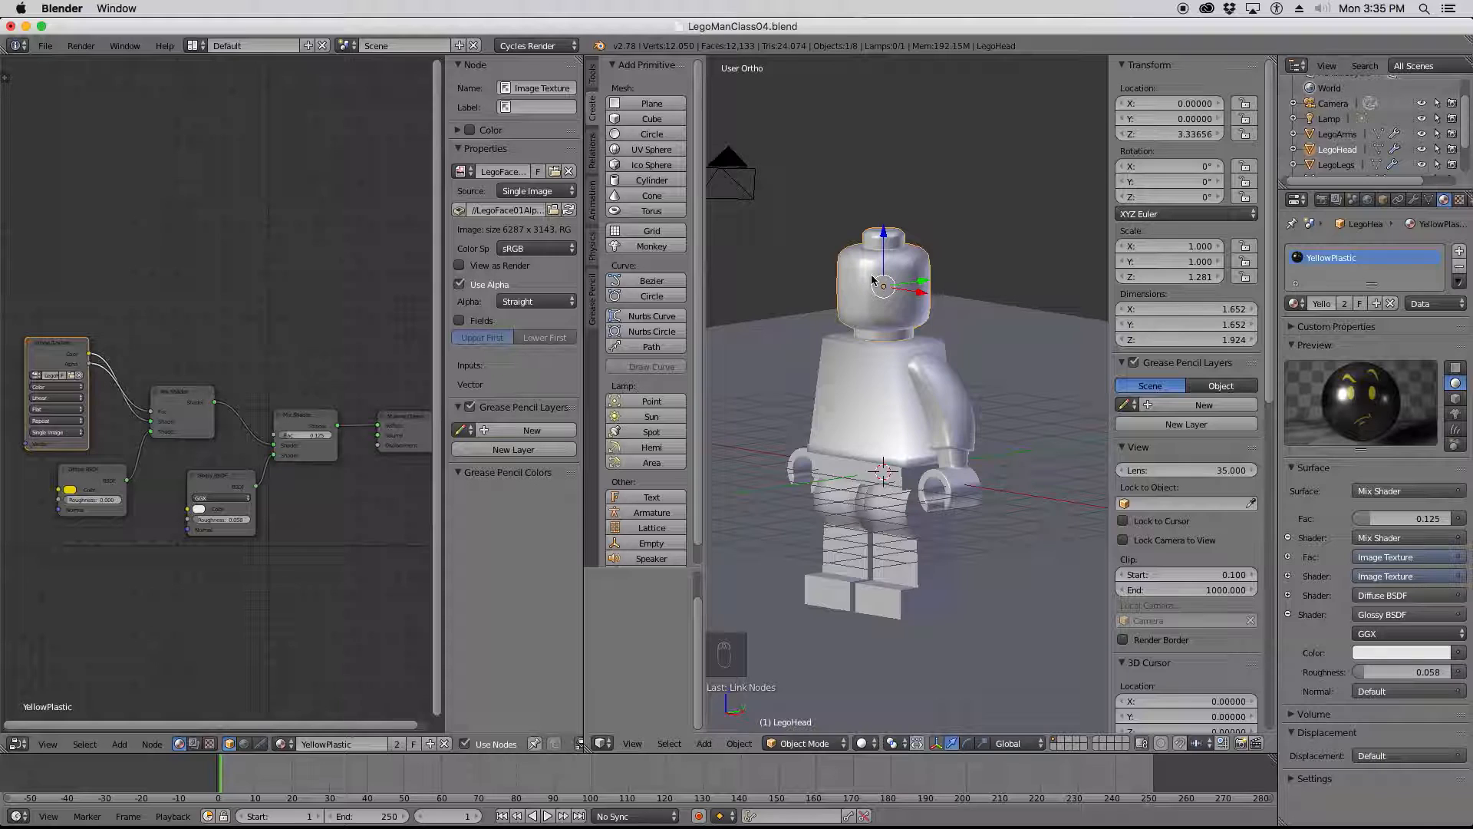
Enter Edit Mode on the Lego head and select its entire mesh.
key("Tab")
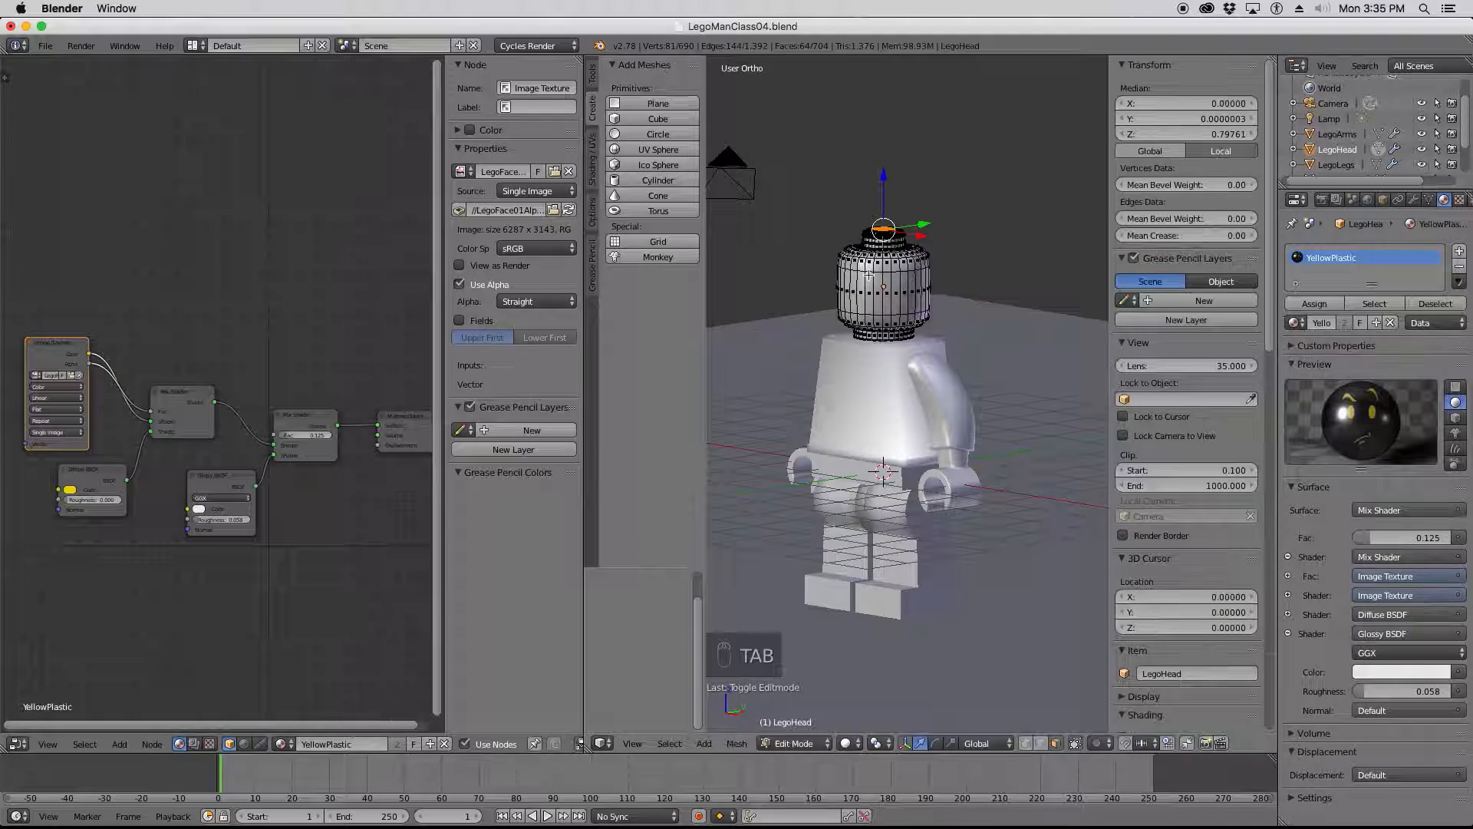
key("a")
key("a")
key("a")
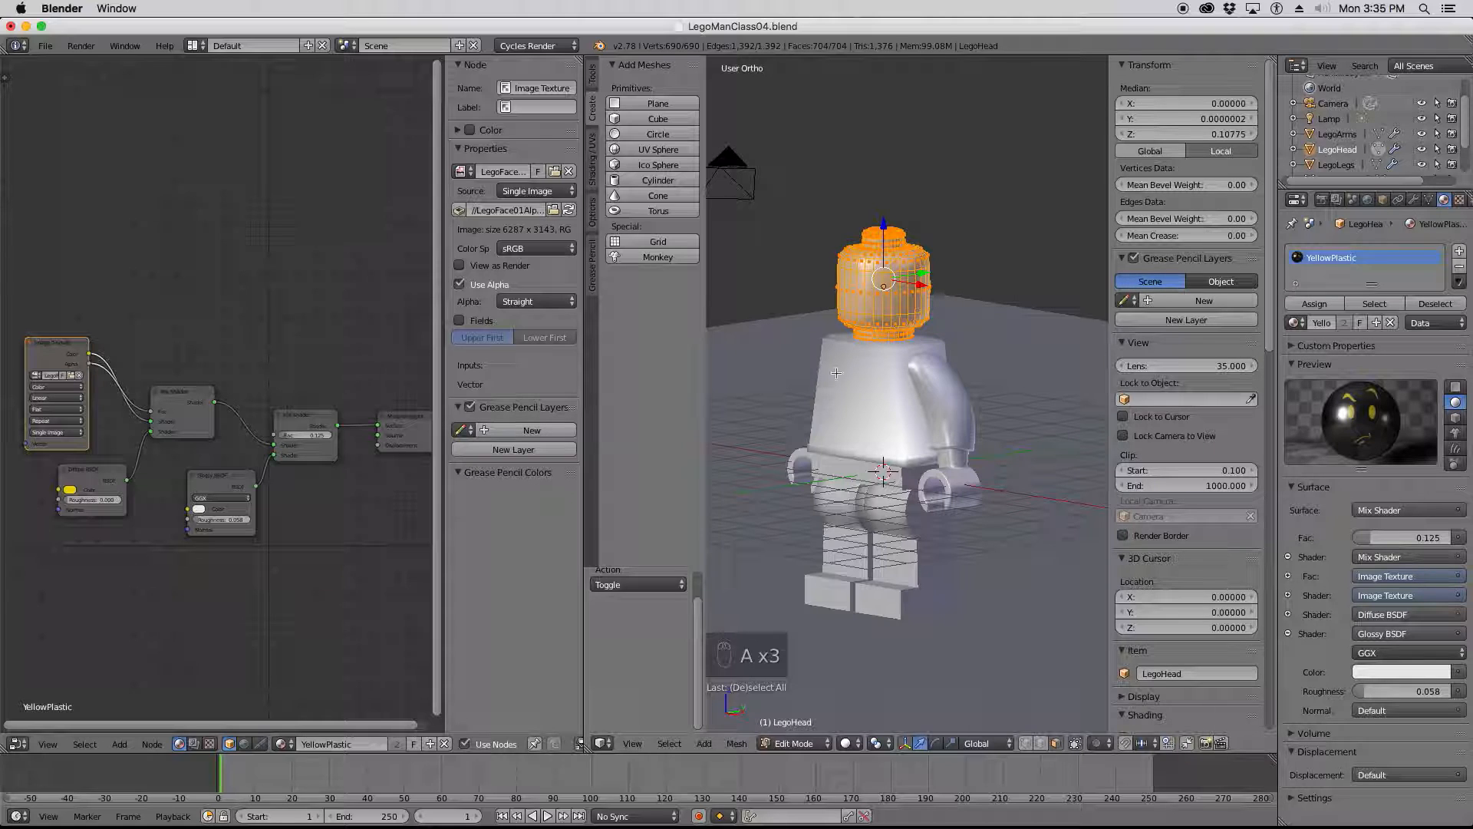
Change the Node Editor area into the UV/Image Editor and display LegoFace01Alpha-01.png in it.
left_click(17, 744)
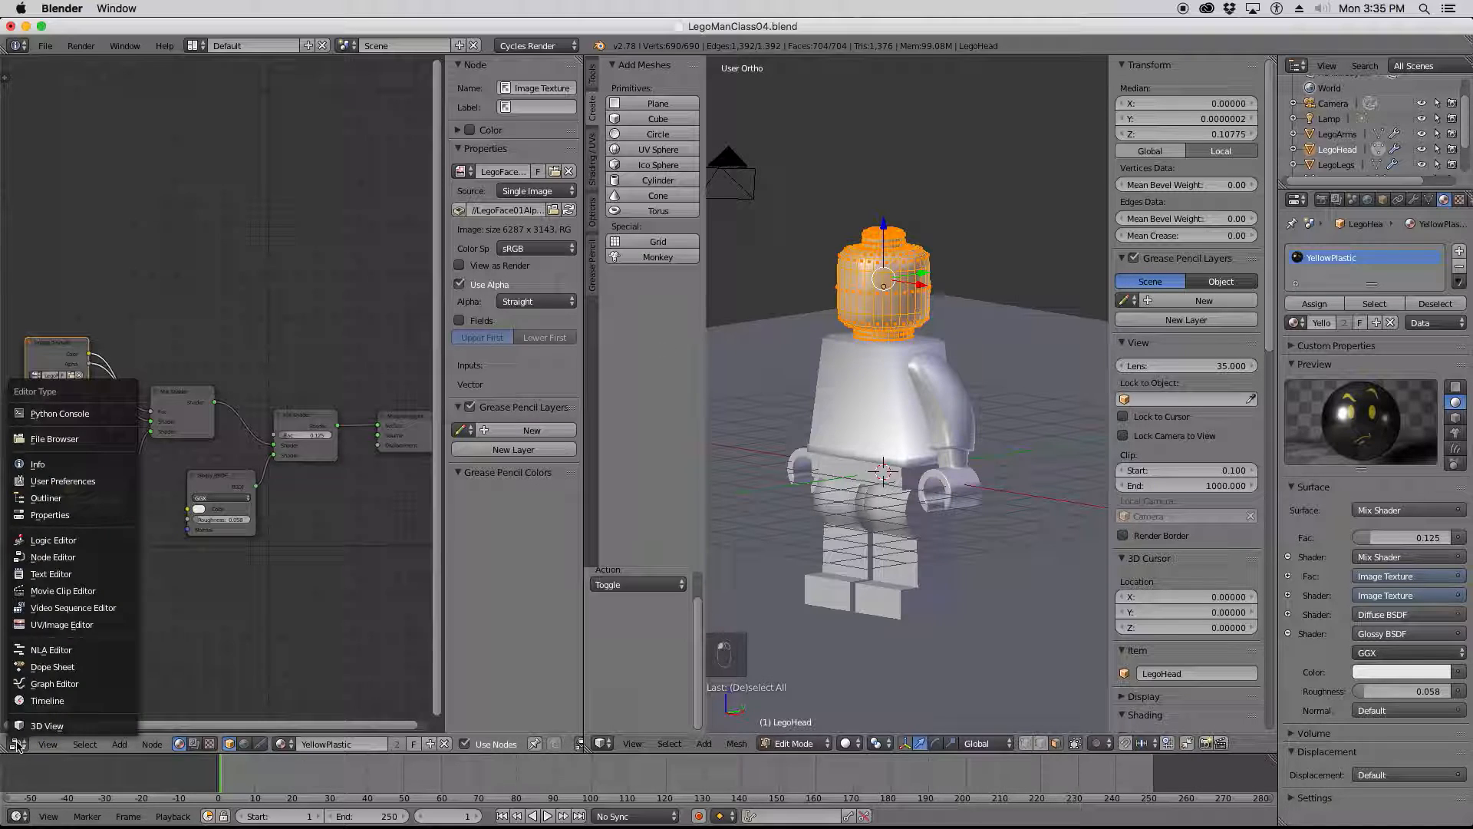
left_click(58, 625)
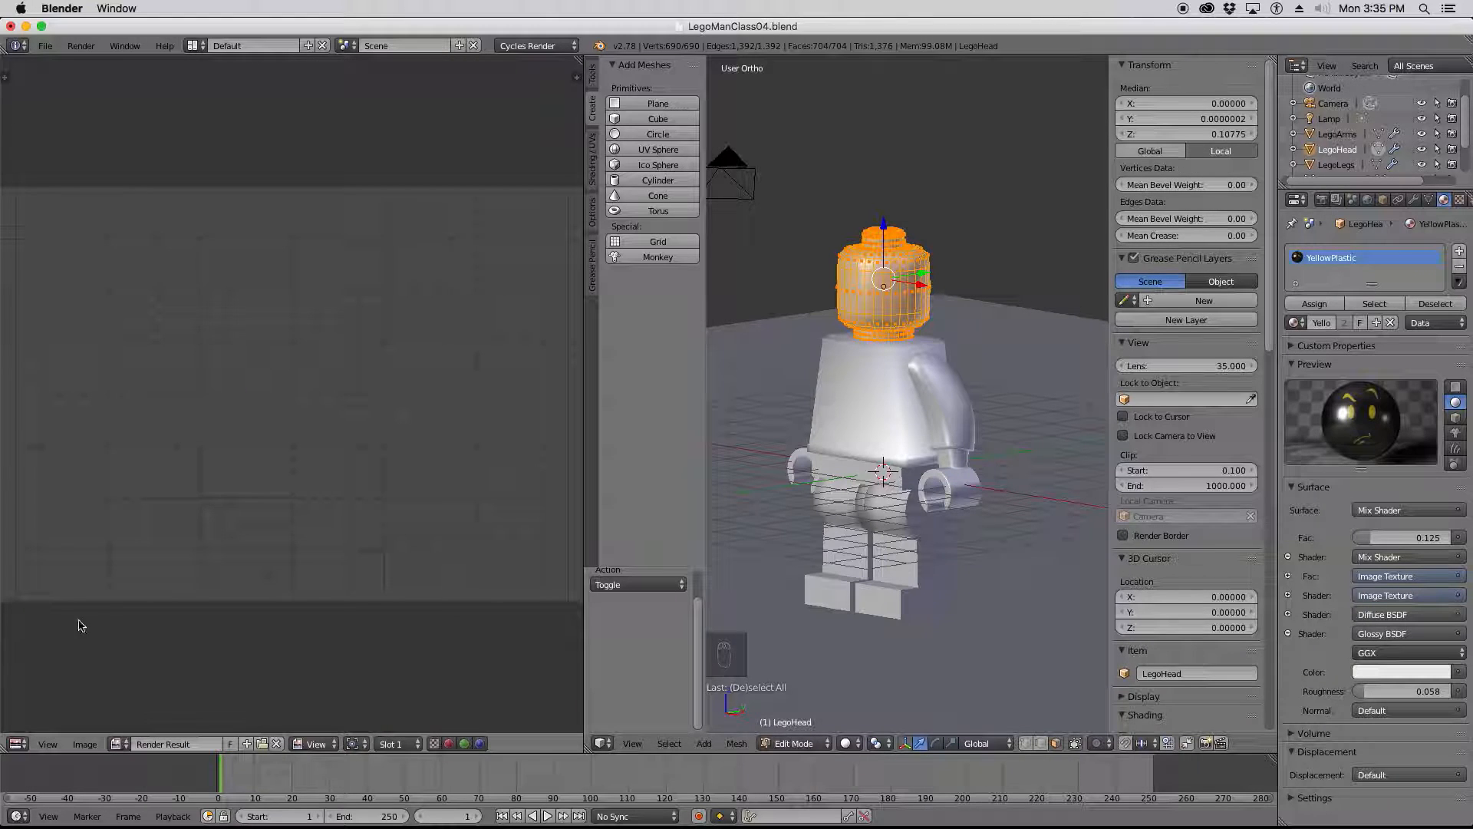
left_click(119, 743)
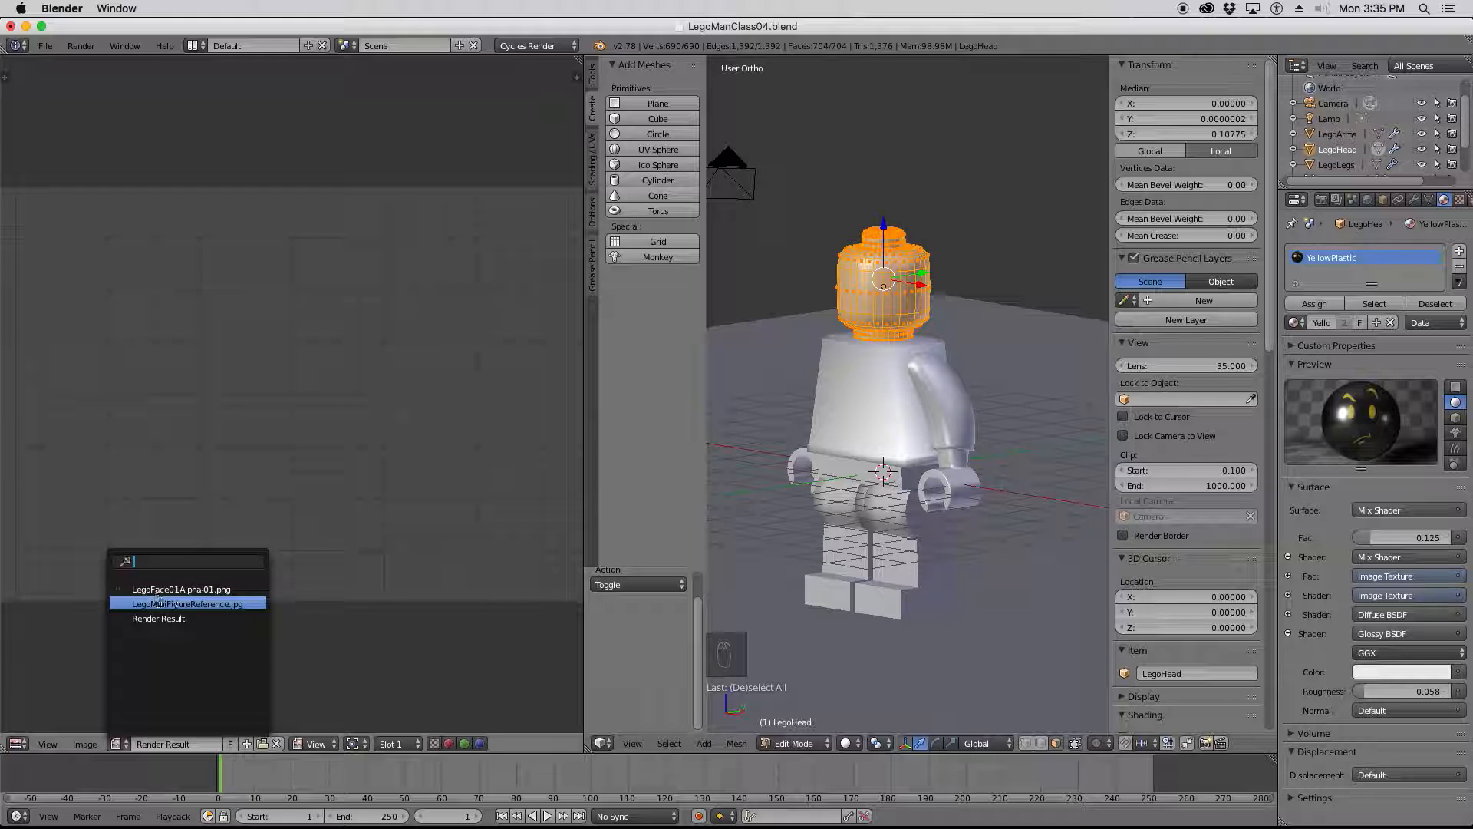
left_click(187, 589)
scroll(326, 394, "down", 8)
scroll(365, 376, "up", 3)
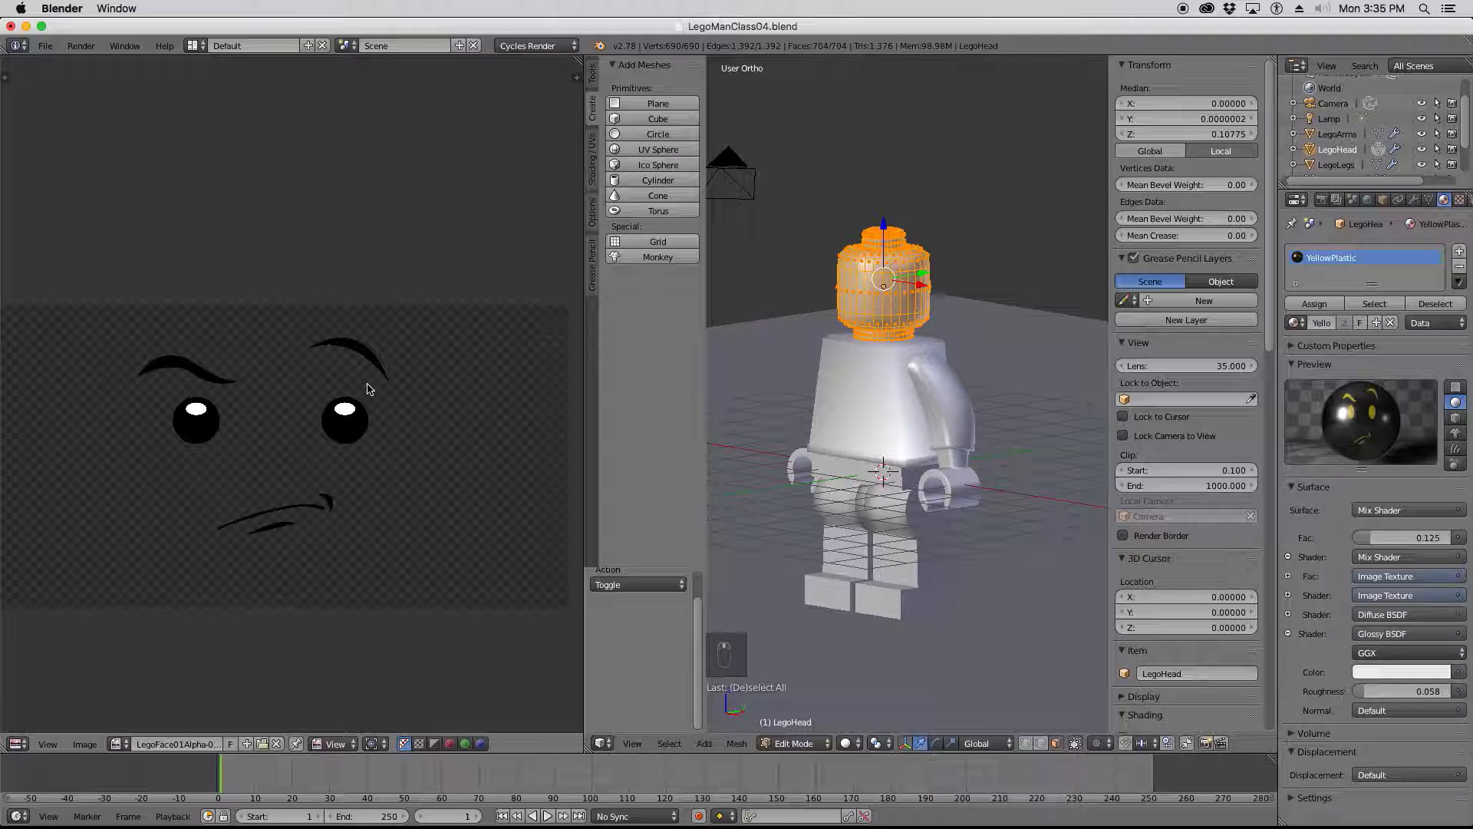
scroll(310, 397, "up", 1)
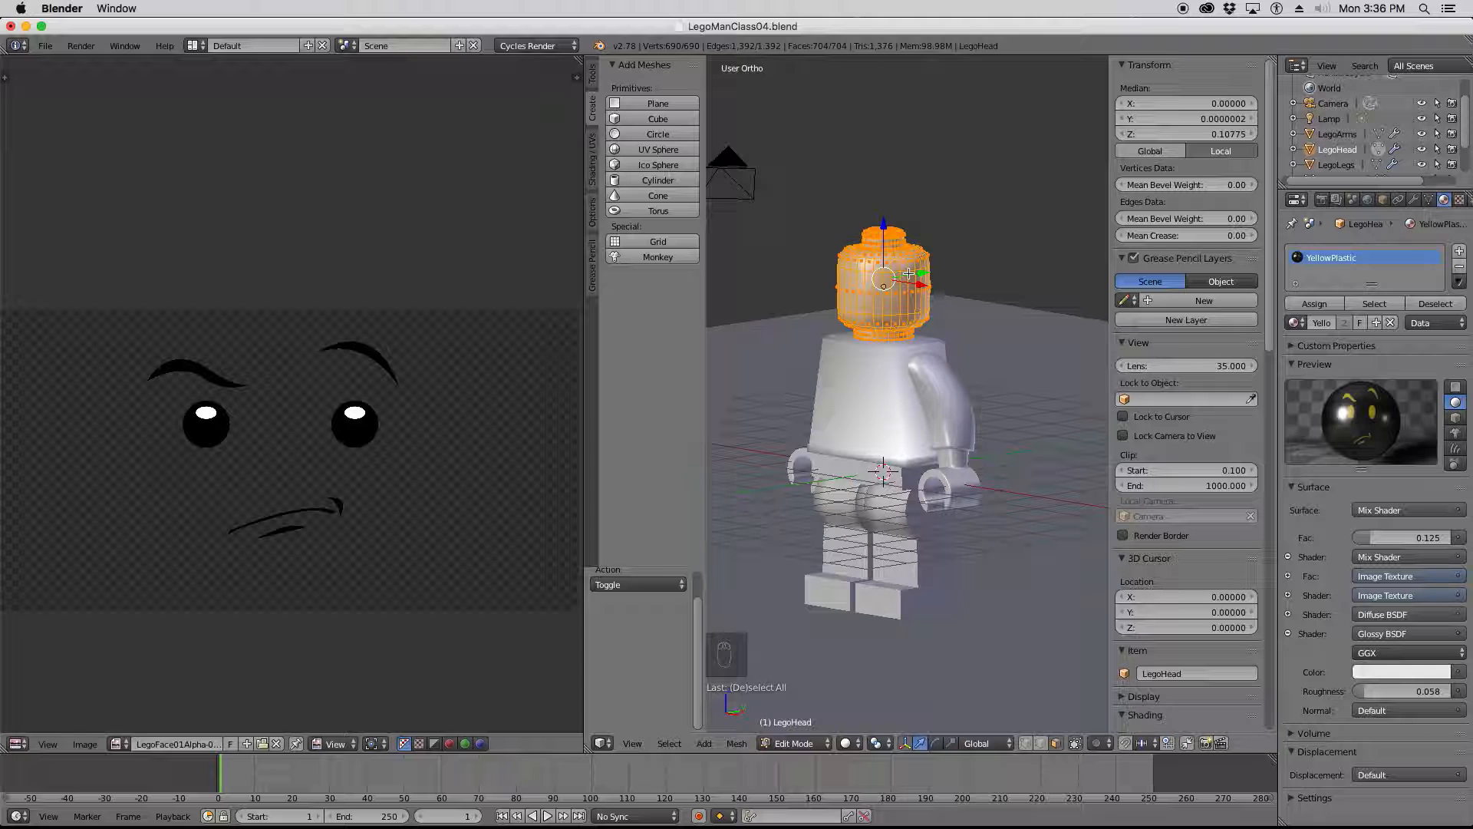
Replace the full mesh selection with the three face loops around the wide part of the head.
scroll(908, 274, "up", 3)
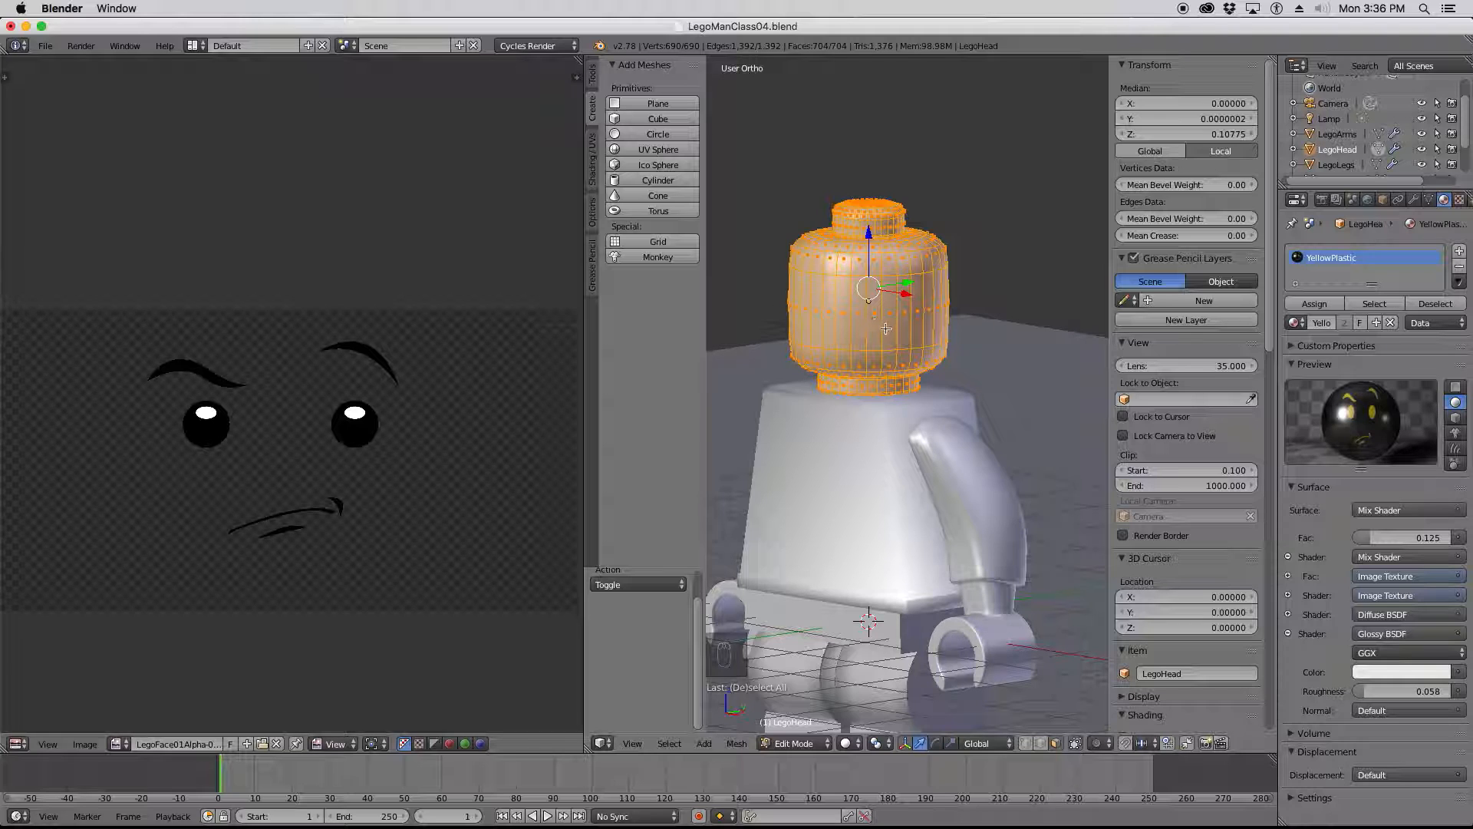
key("a")
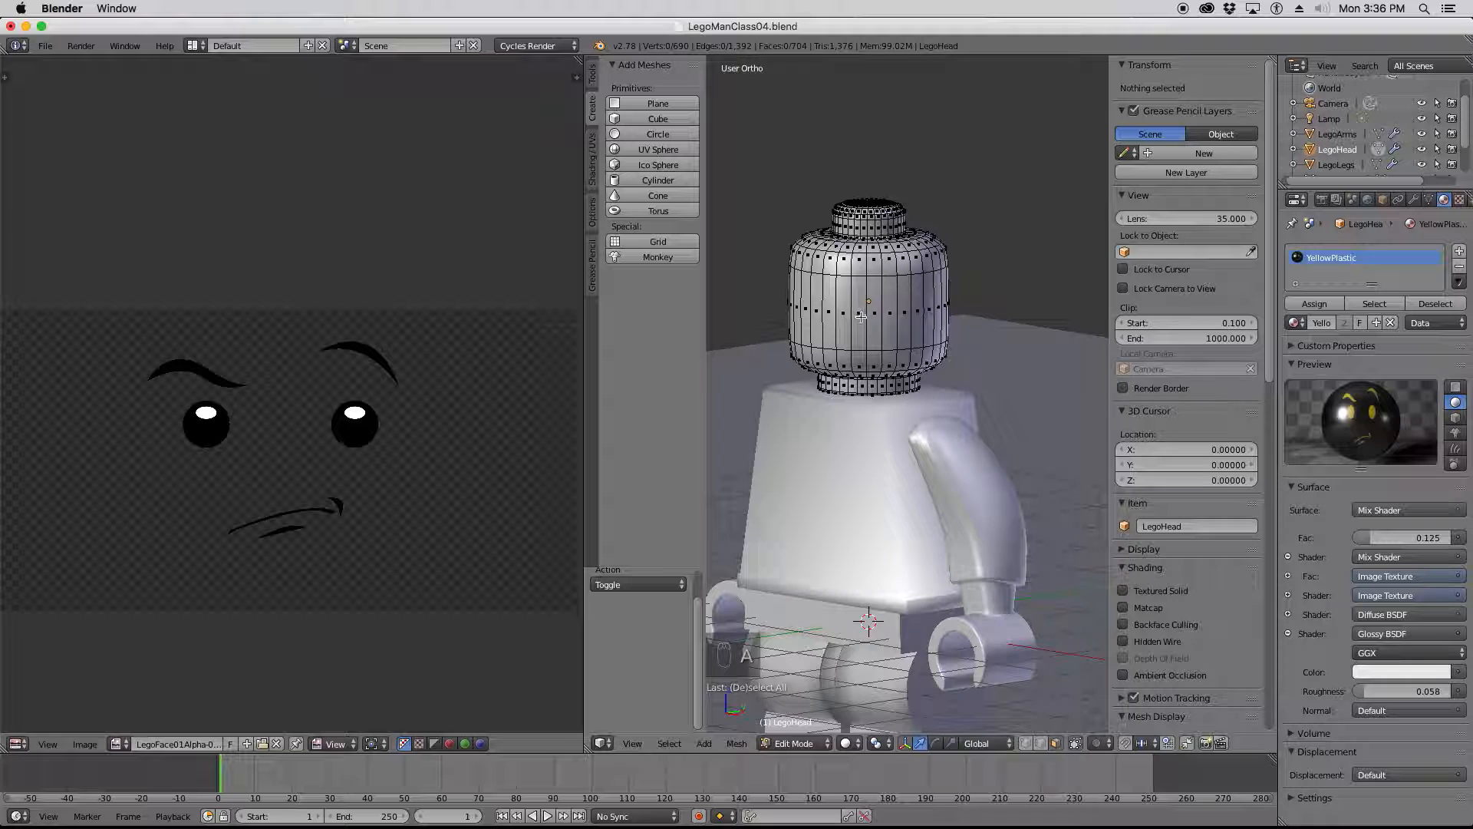
right_click(868, 314, "alt")
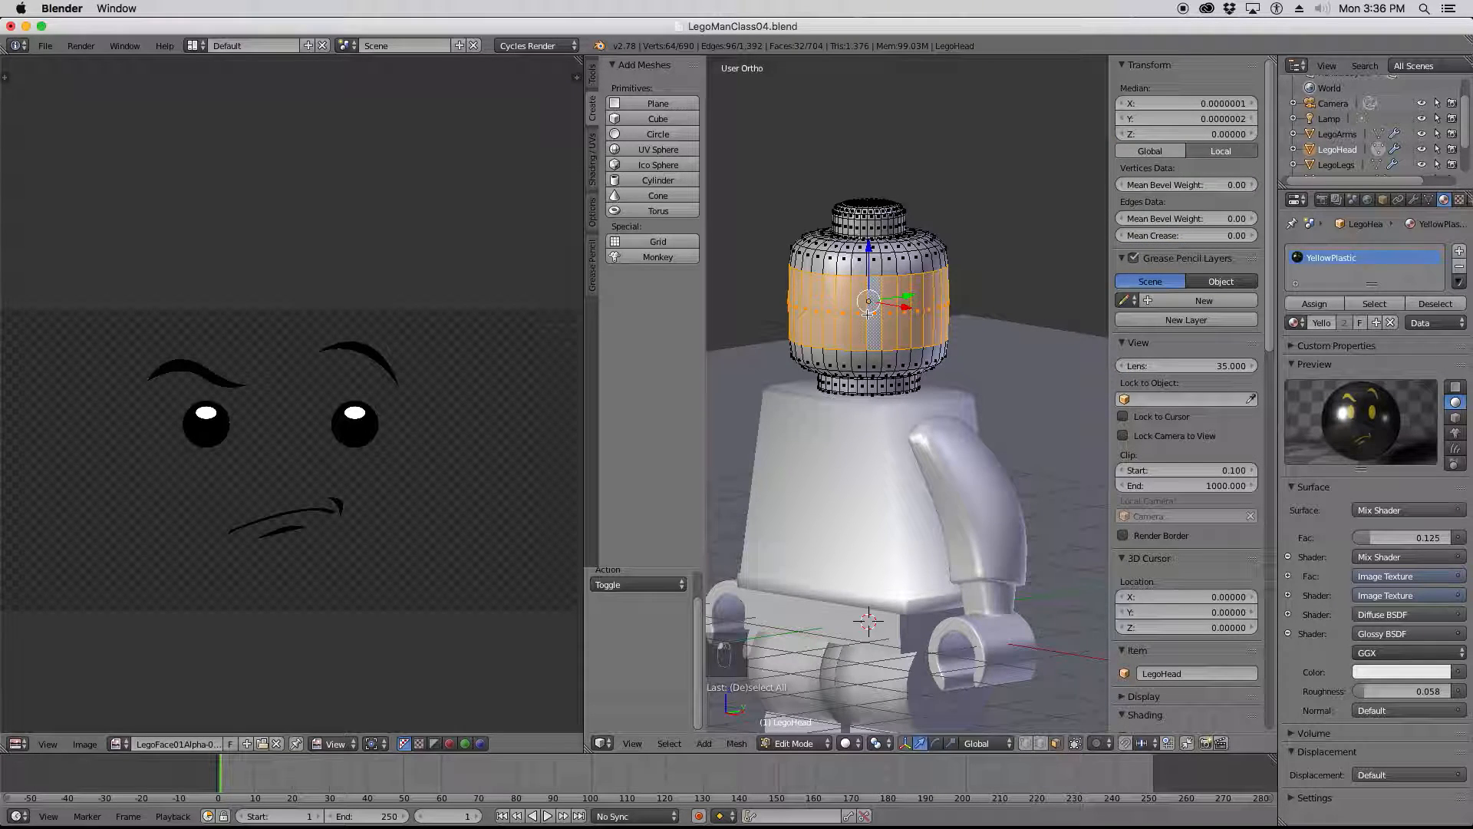
right_click(865, 361, "alt+shift")
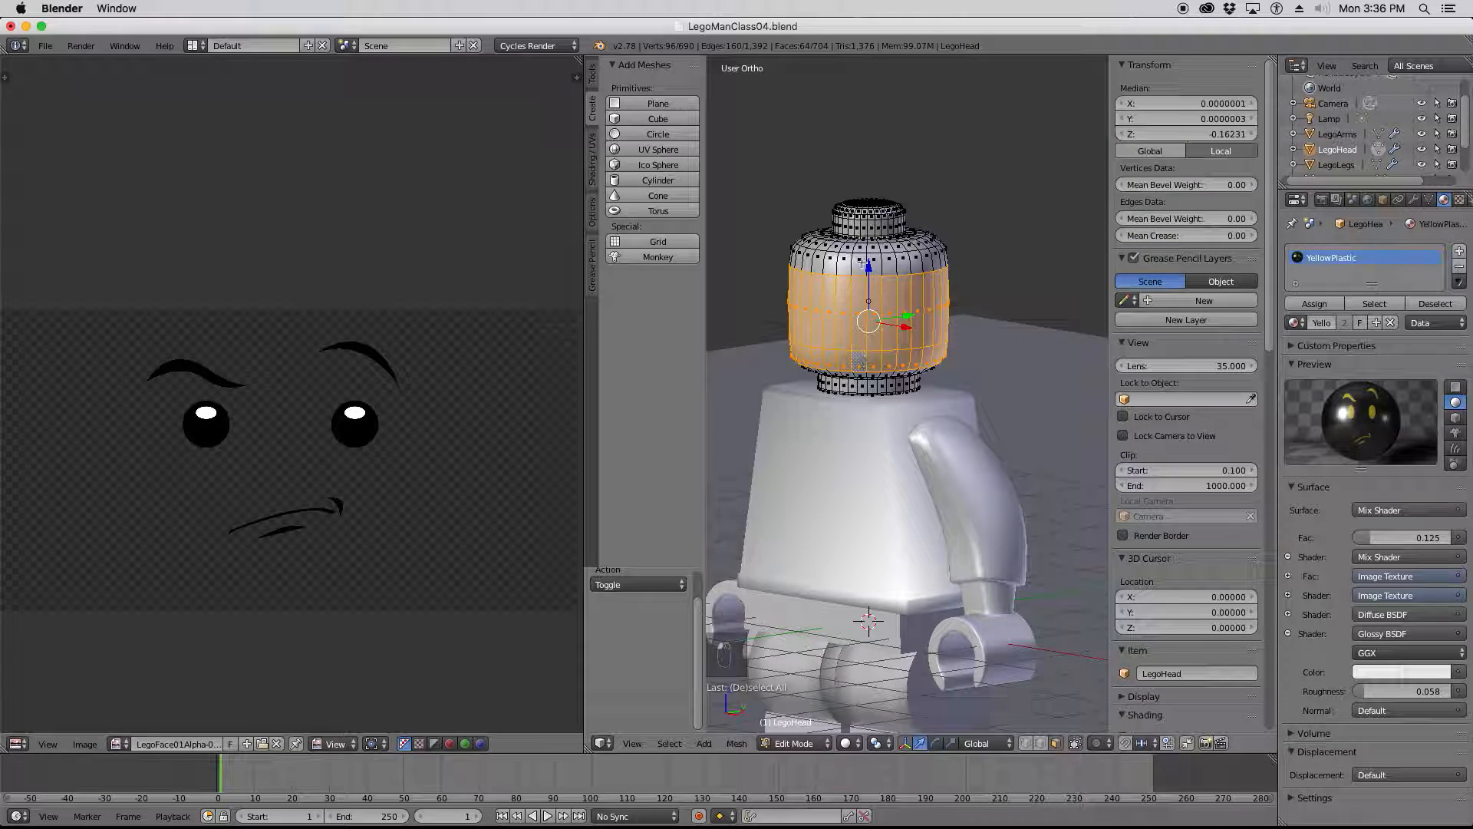
right_click(850, 266, "alt+shift")
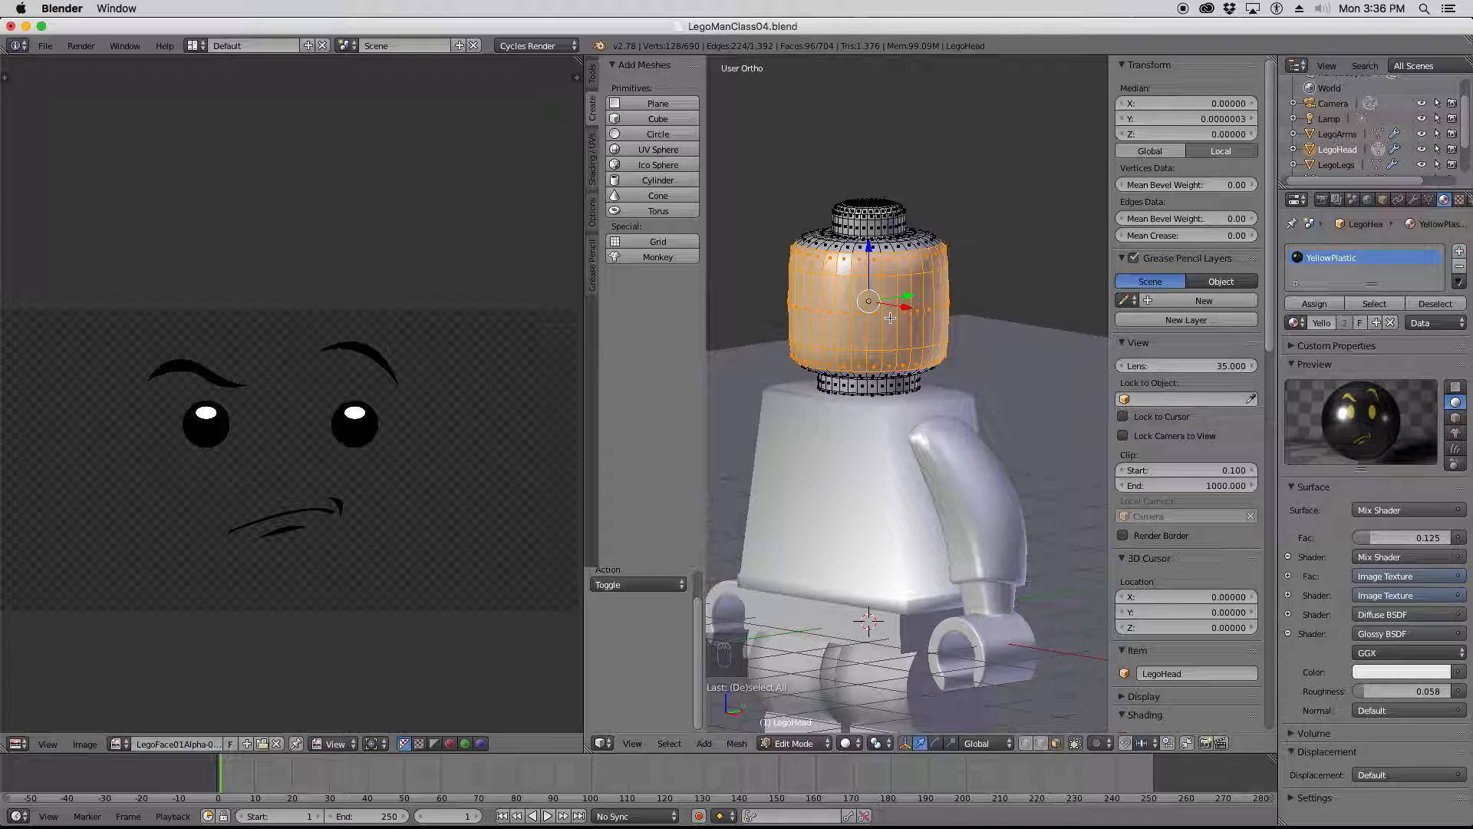
In edge select mode, mark the three vertical edges down the centre of the head's back as a seam, then clear the selection.
key("super")
key("KP_1")
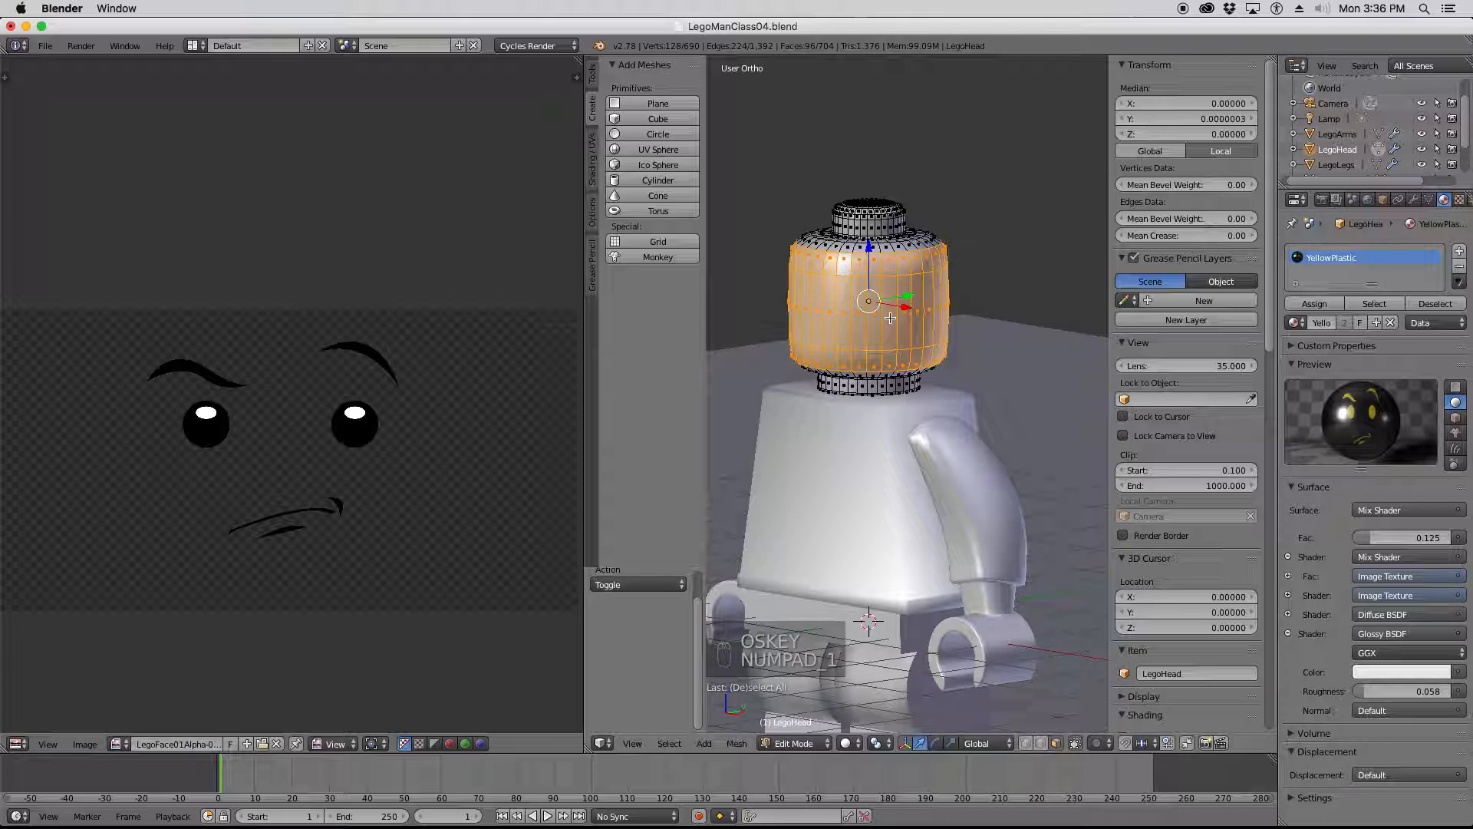
key("ctrl+KP_1")
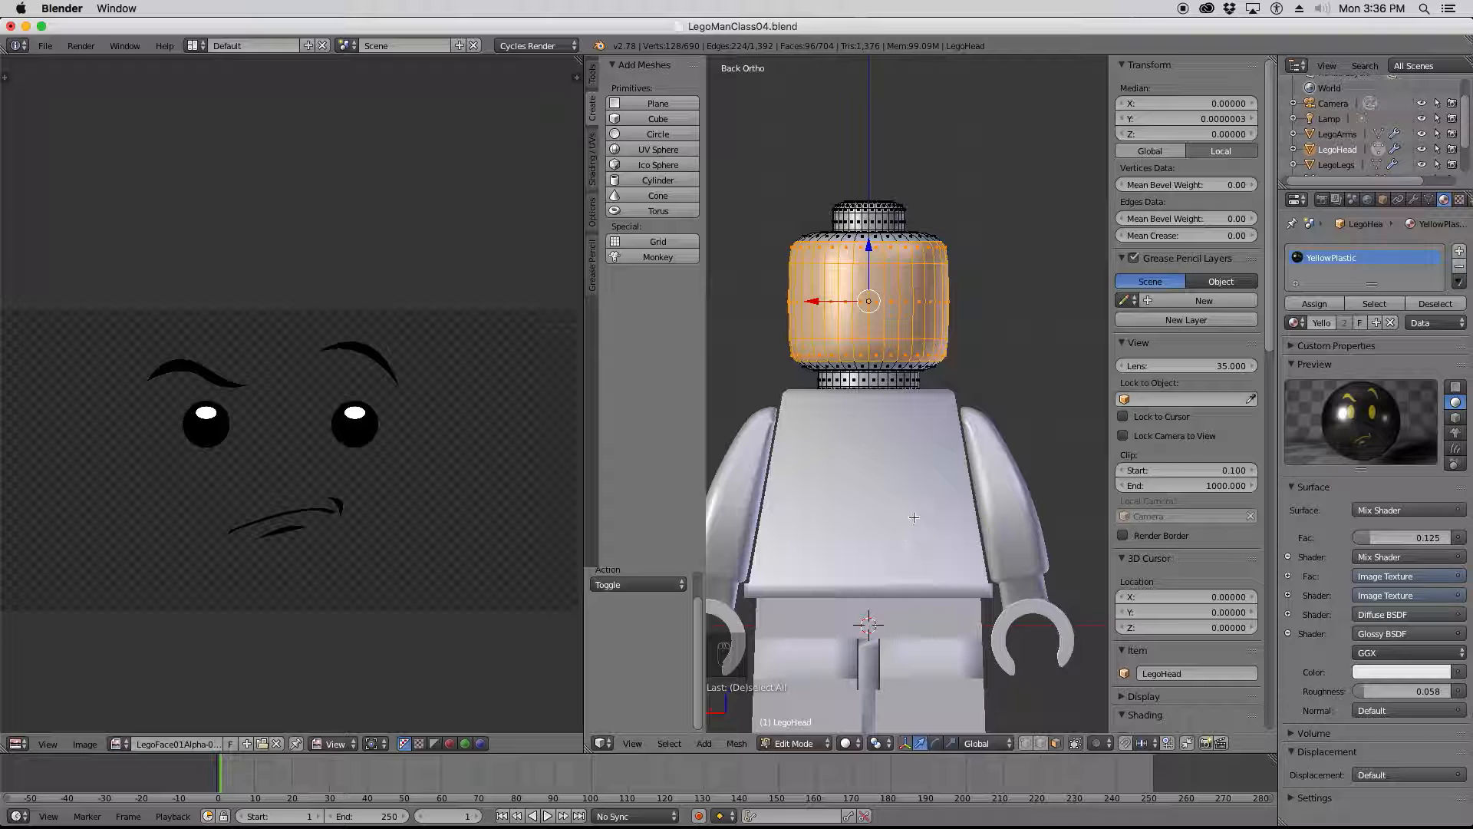
left_click(1056, 743)
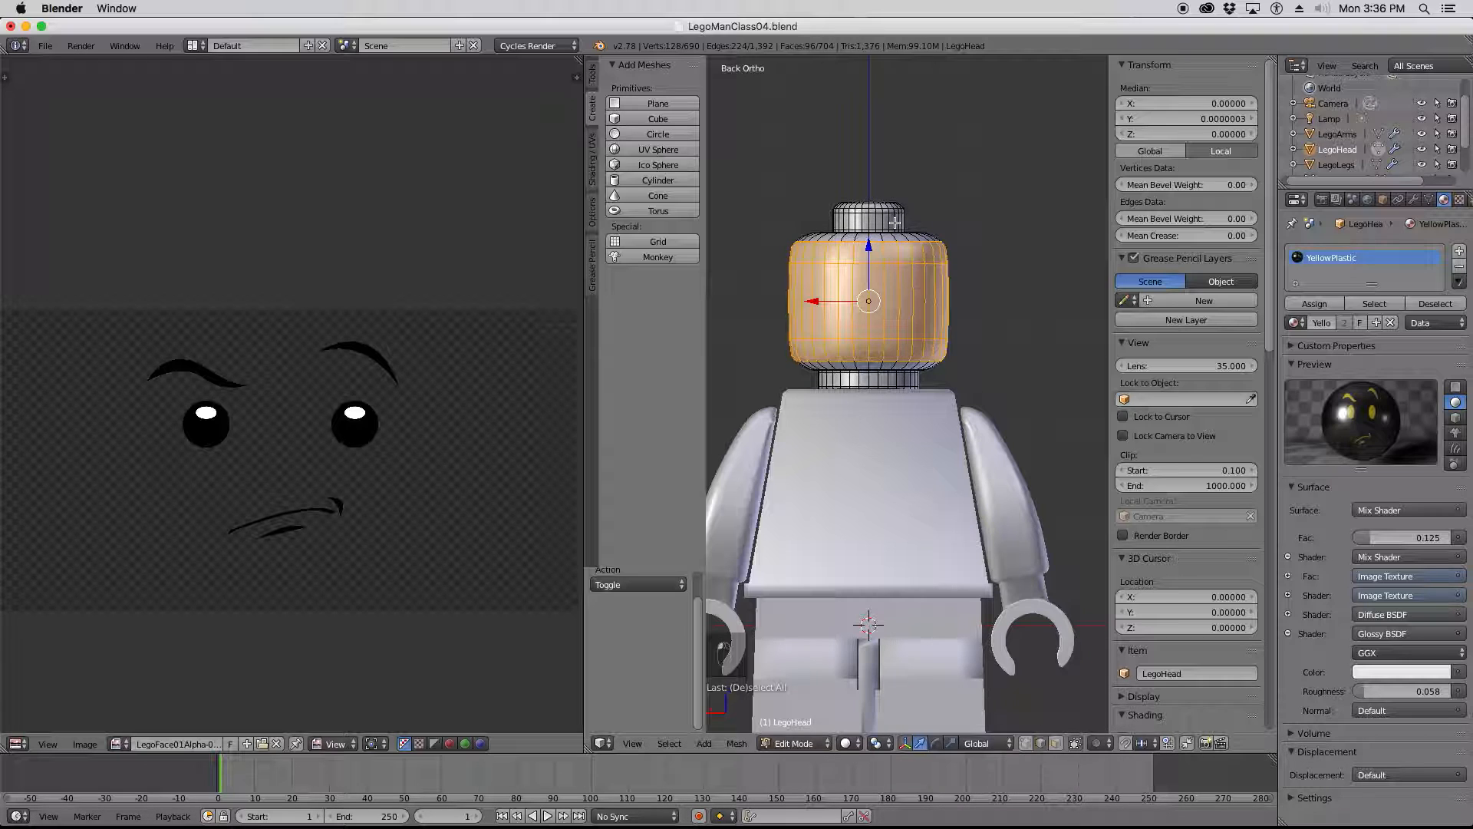
key("a")
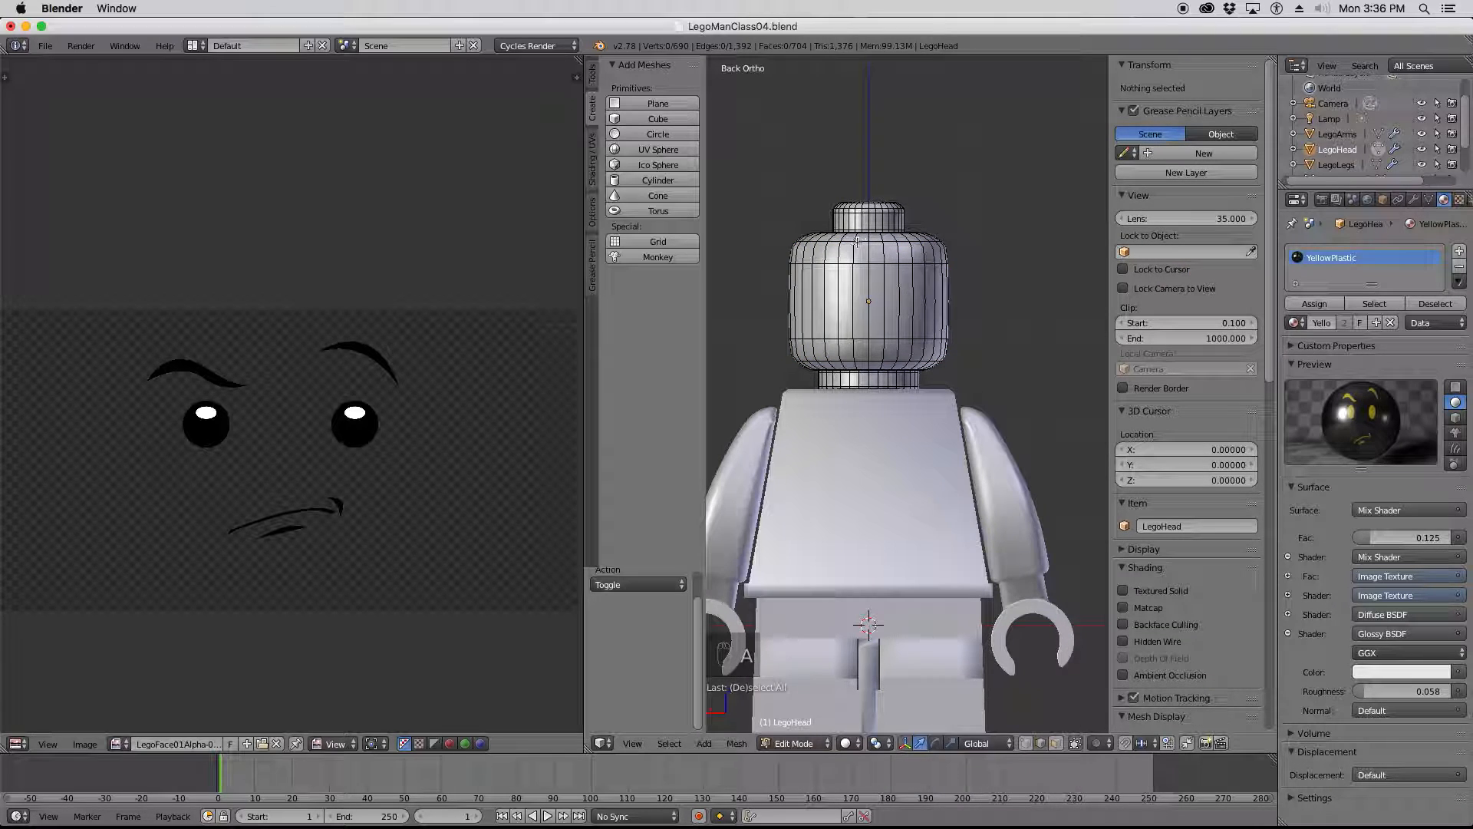
right_click(867, 250)
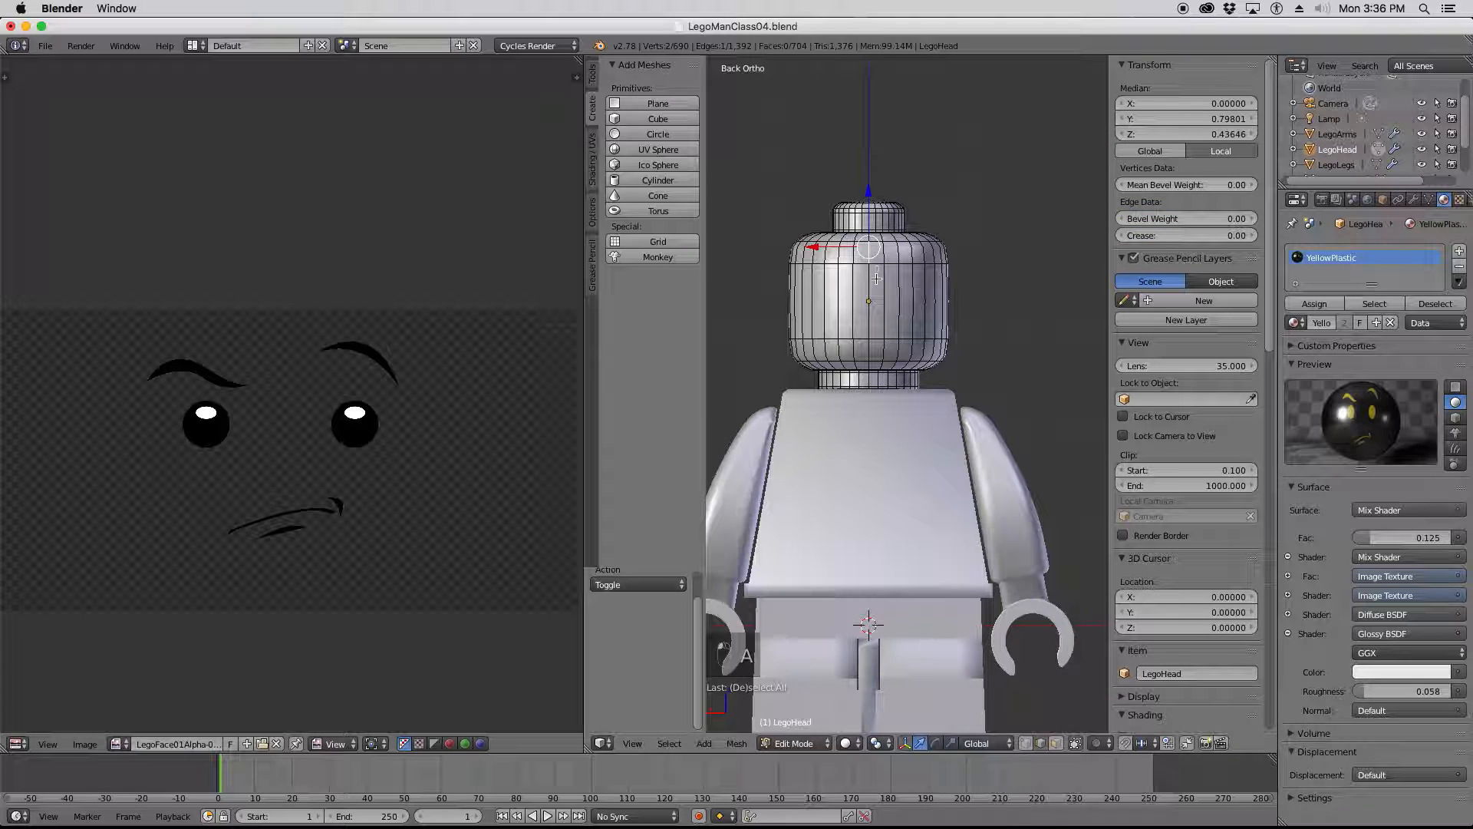
right_click(872, 352, "shift")
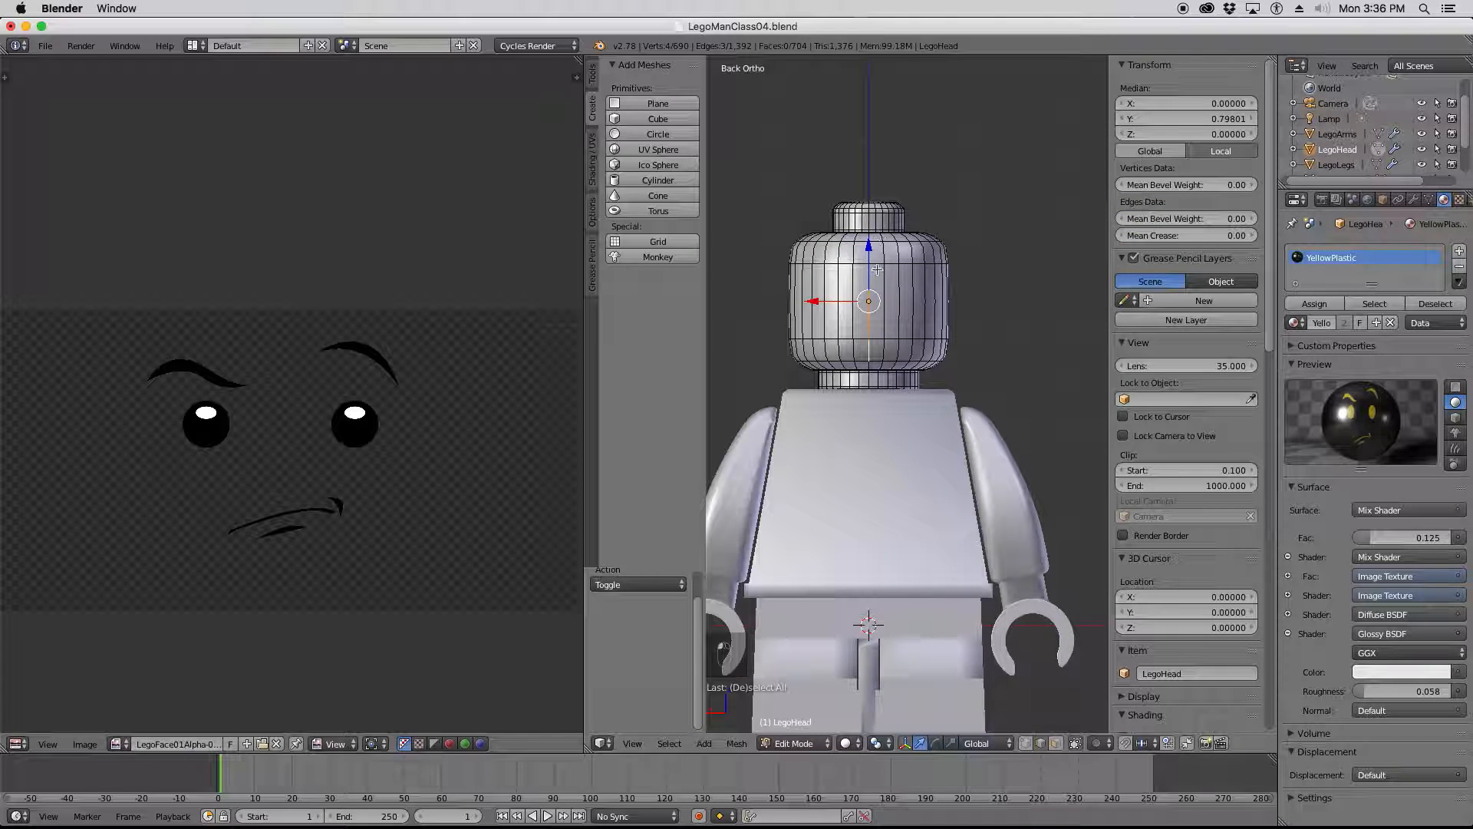
middle_click_drag(854, 261, 883, 258)
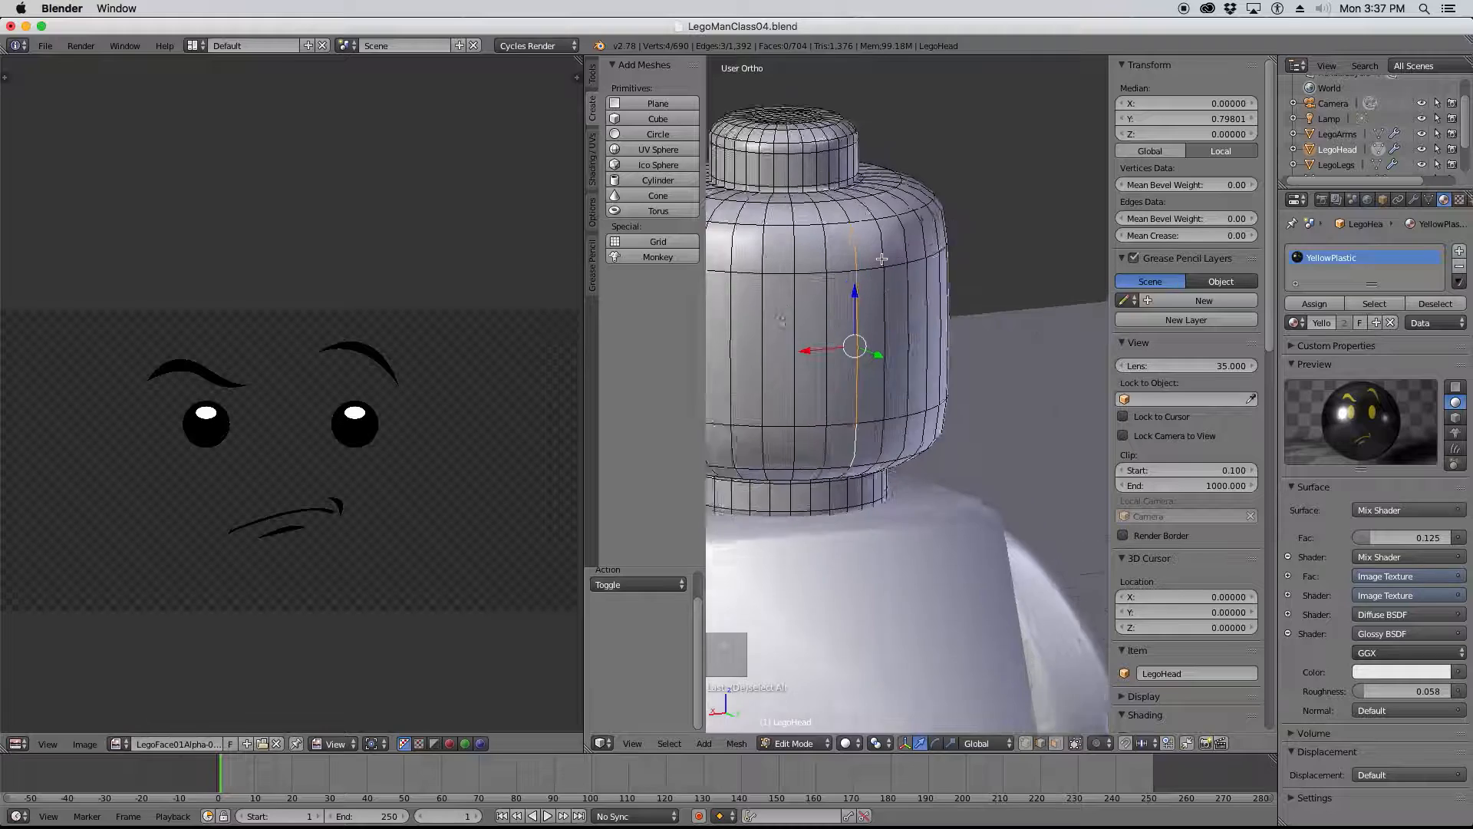
scroll(888, 253, "up", 3)
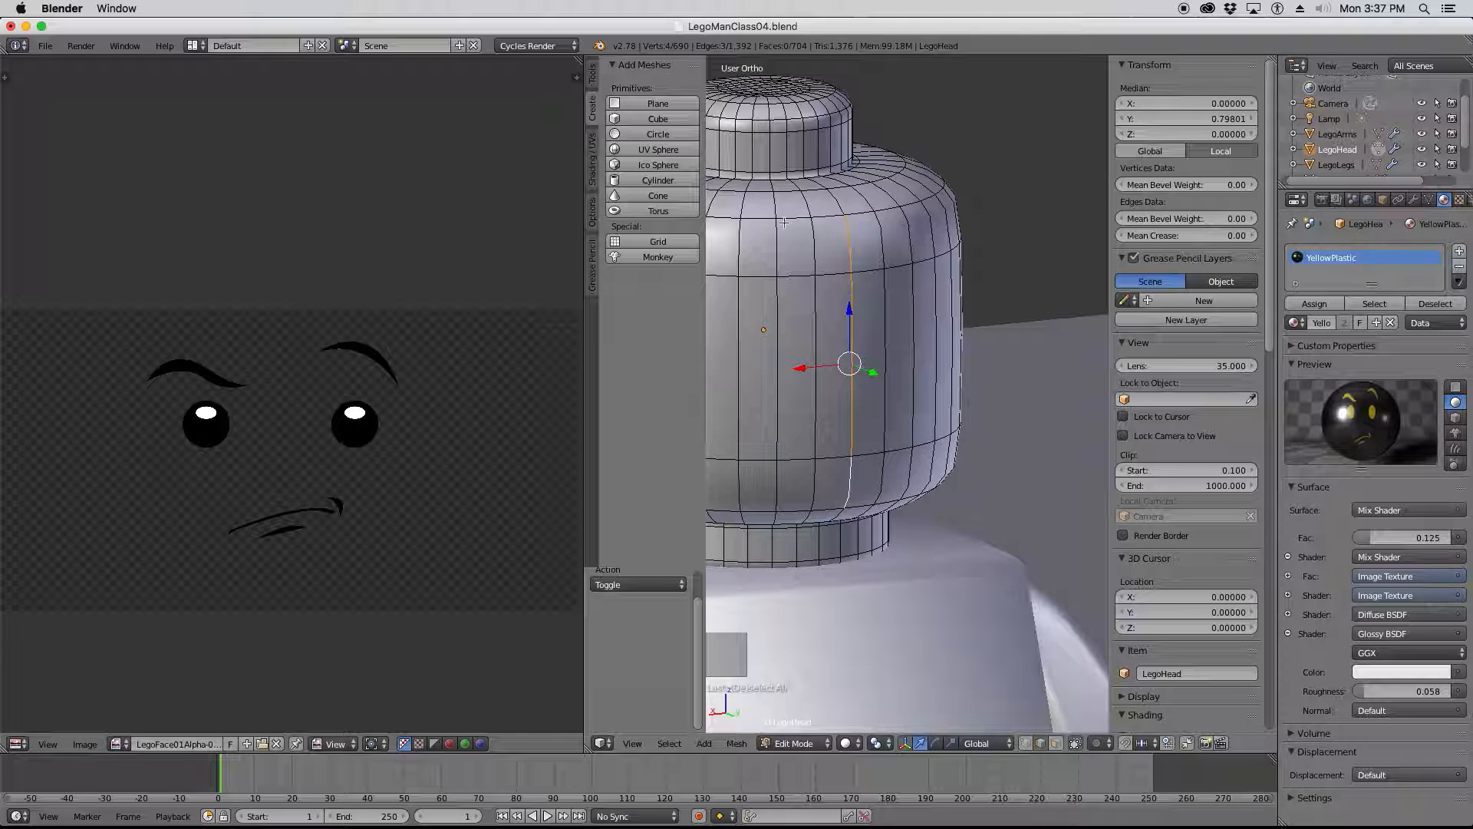
left_click(592, 154)
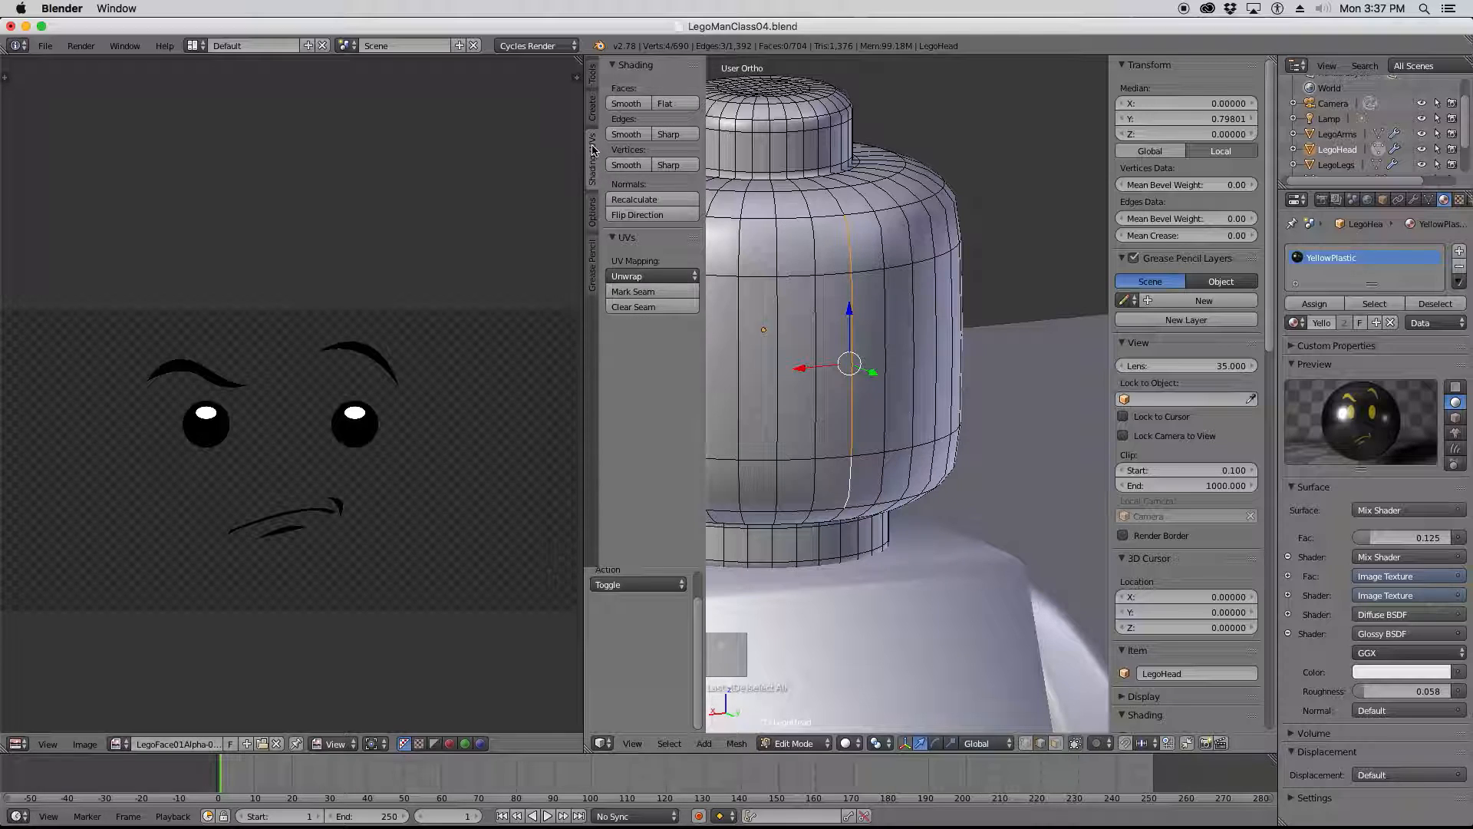
left_click(655, 293)
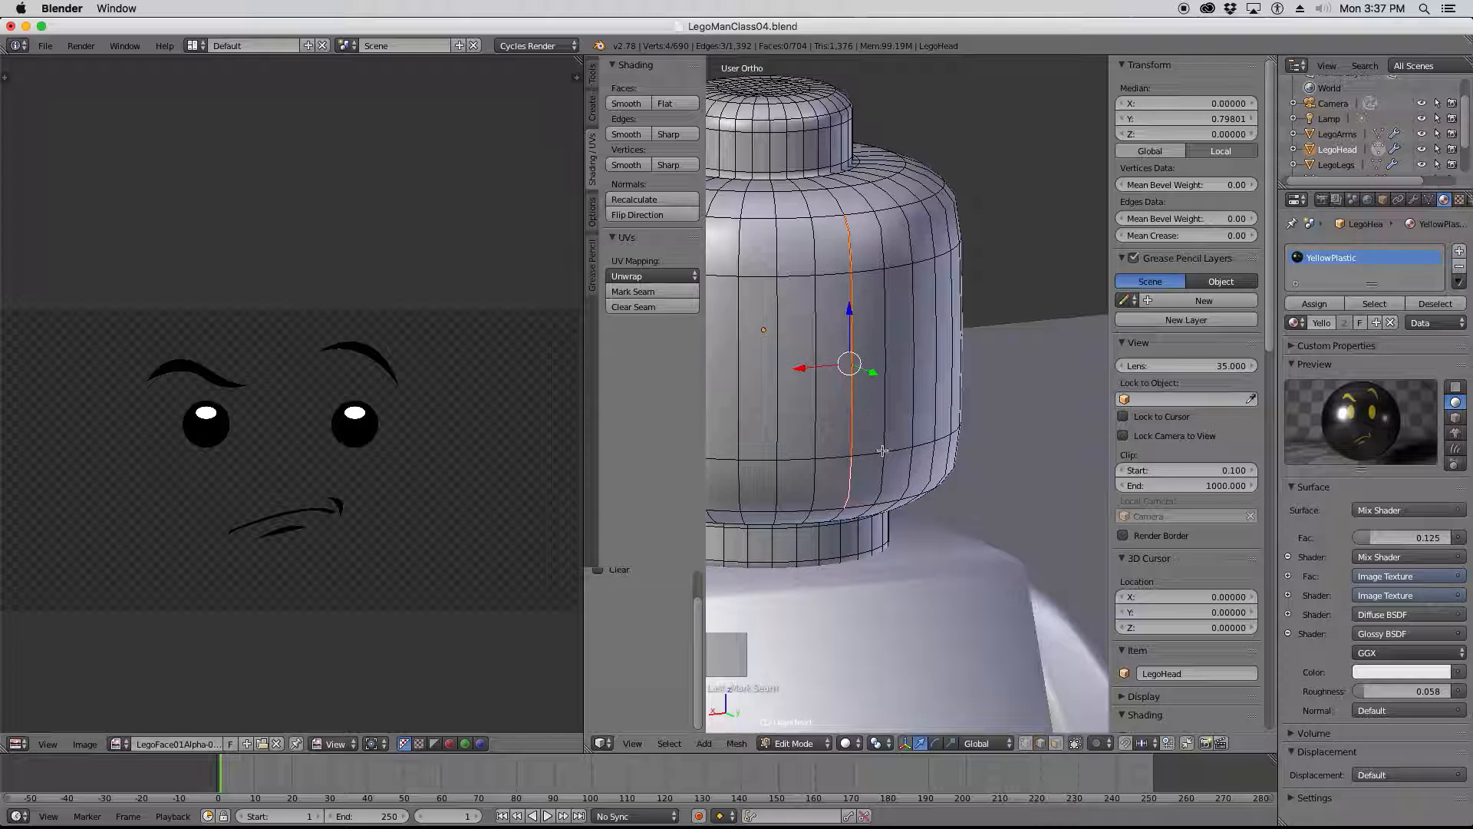
key("a")
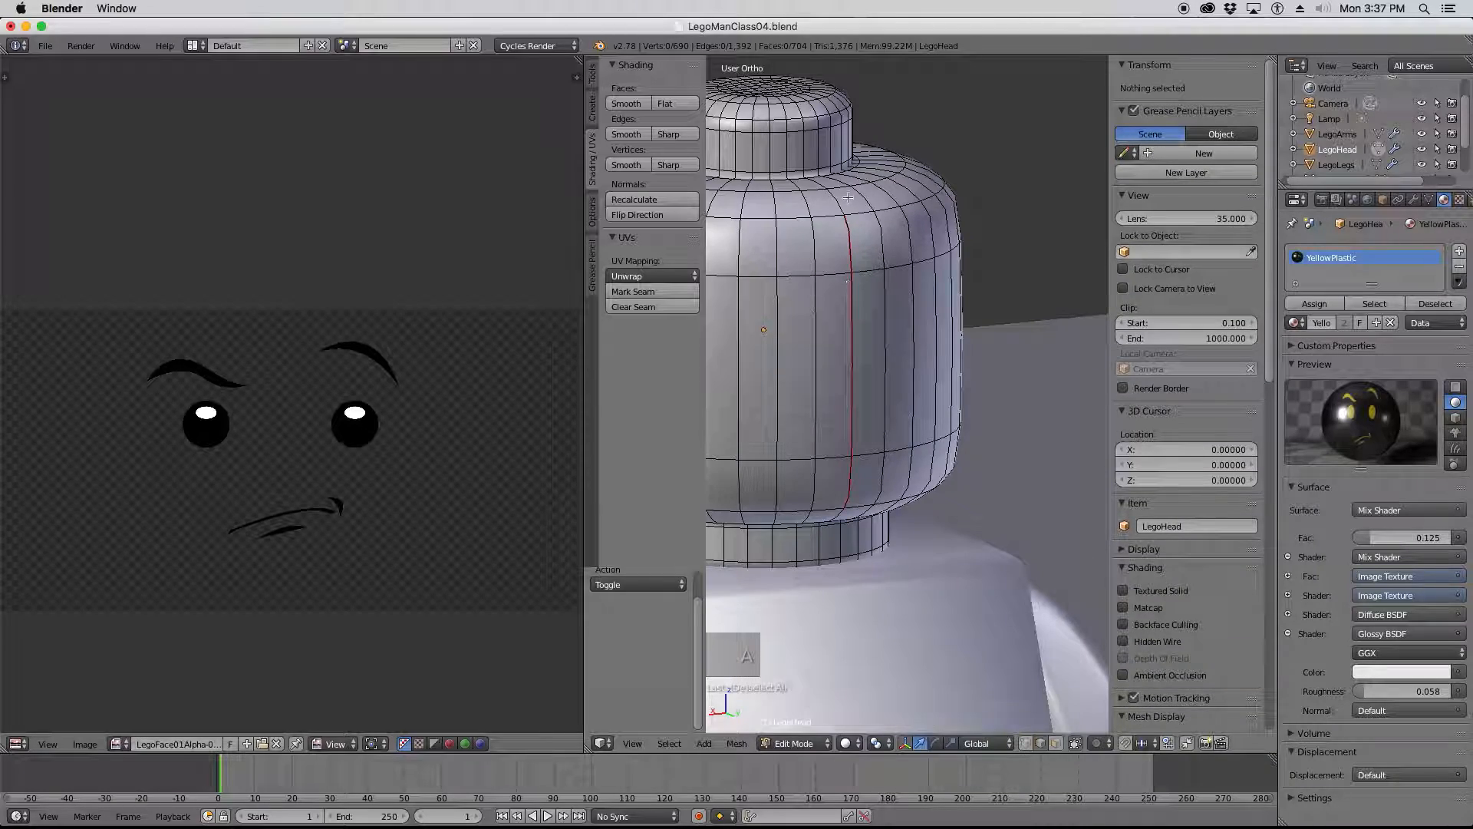
In face select mode, select the three face loops around the wide part of the head and UV map them with Unwrap.
mouse_move(878, 371)
middle_mouse_down()
mouse_move(764, 360)
mouse_move(874, 384)
mouse_move(860, 373)
middle_mouse_up()
scroll(860, 373, "down", 2)
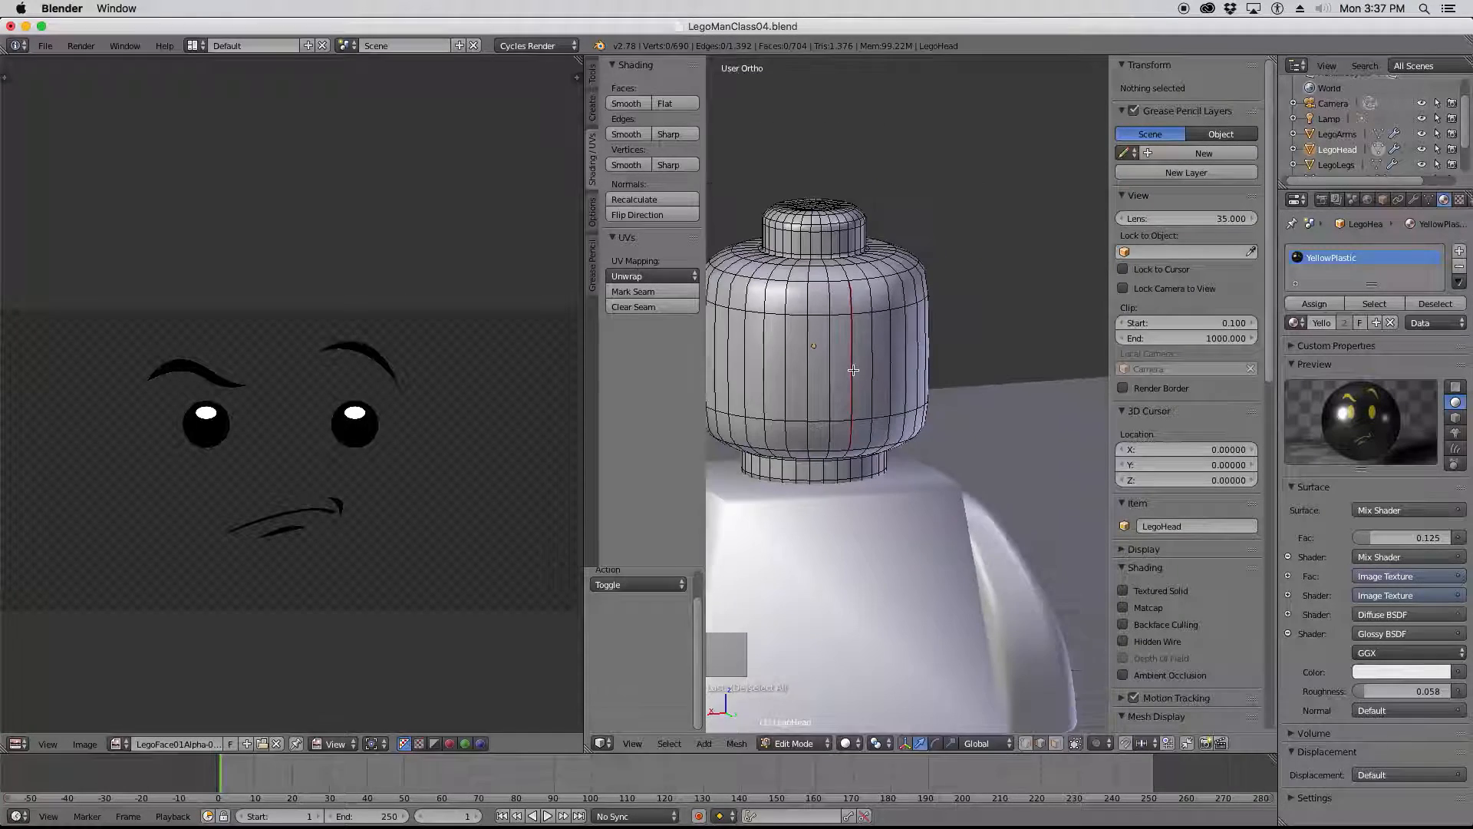
left_click(1056, 743)
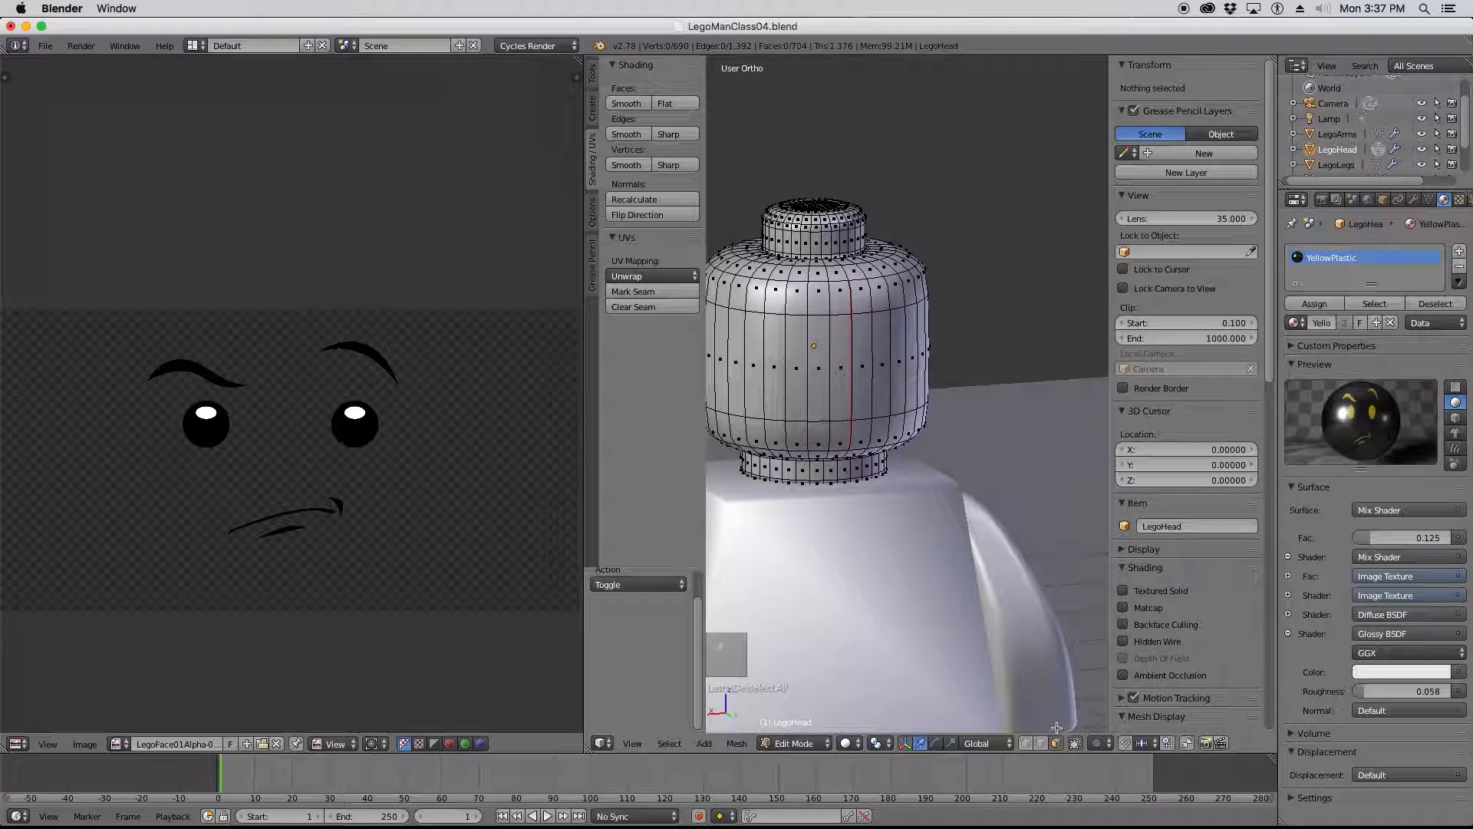
left_click(830, 303, "alt")
left_click(831, 347, "alt+shift")
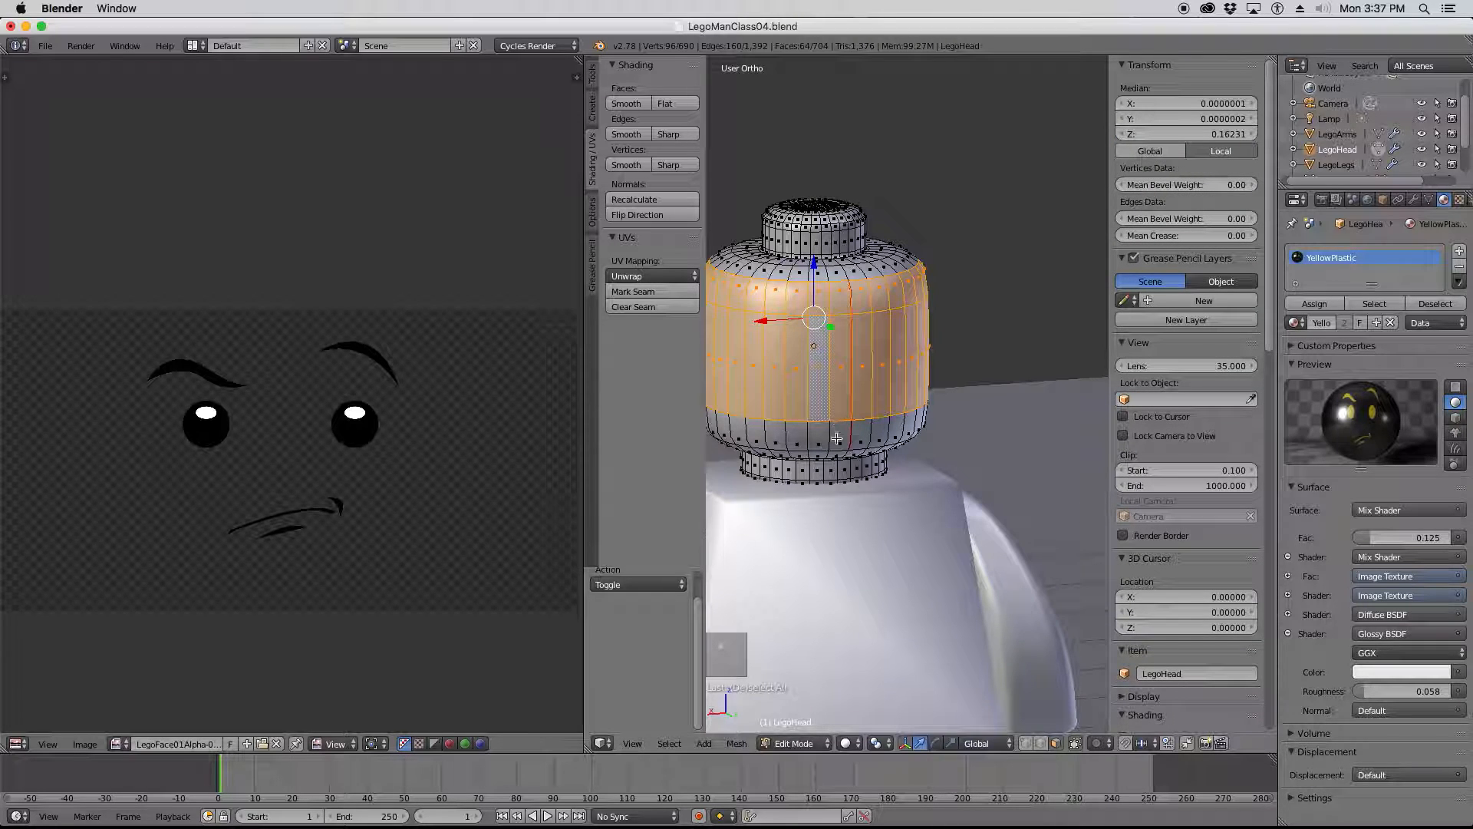
left_click(830, 437, "alt+shift")
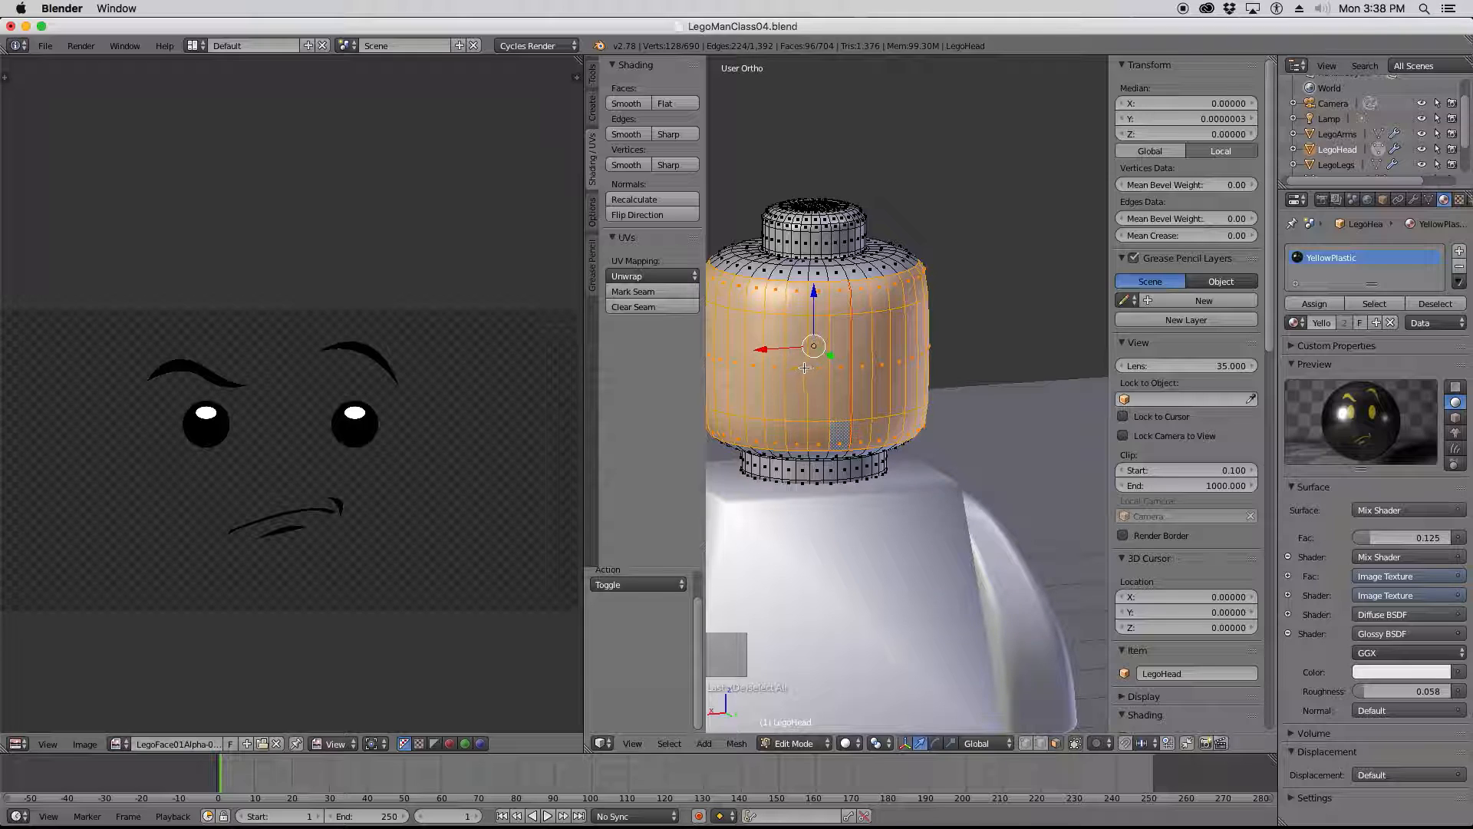
mouse_move(786, 366)
middle_mouse_down()
mouse_move(964, 376)
mouse_move(867, 358)
middle_mouse_up()
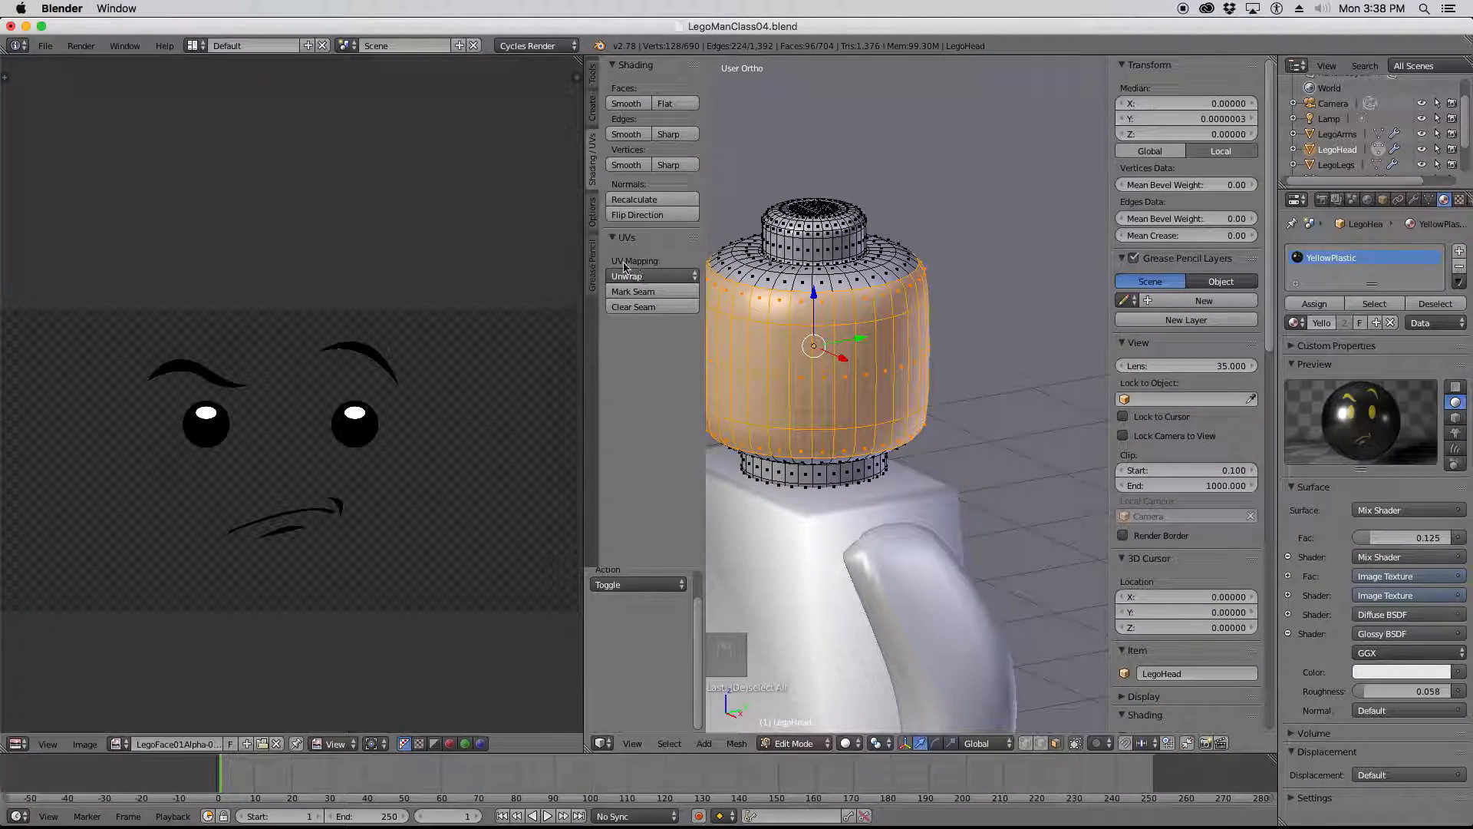
left_click(695, 277)
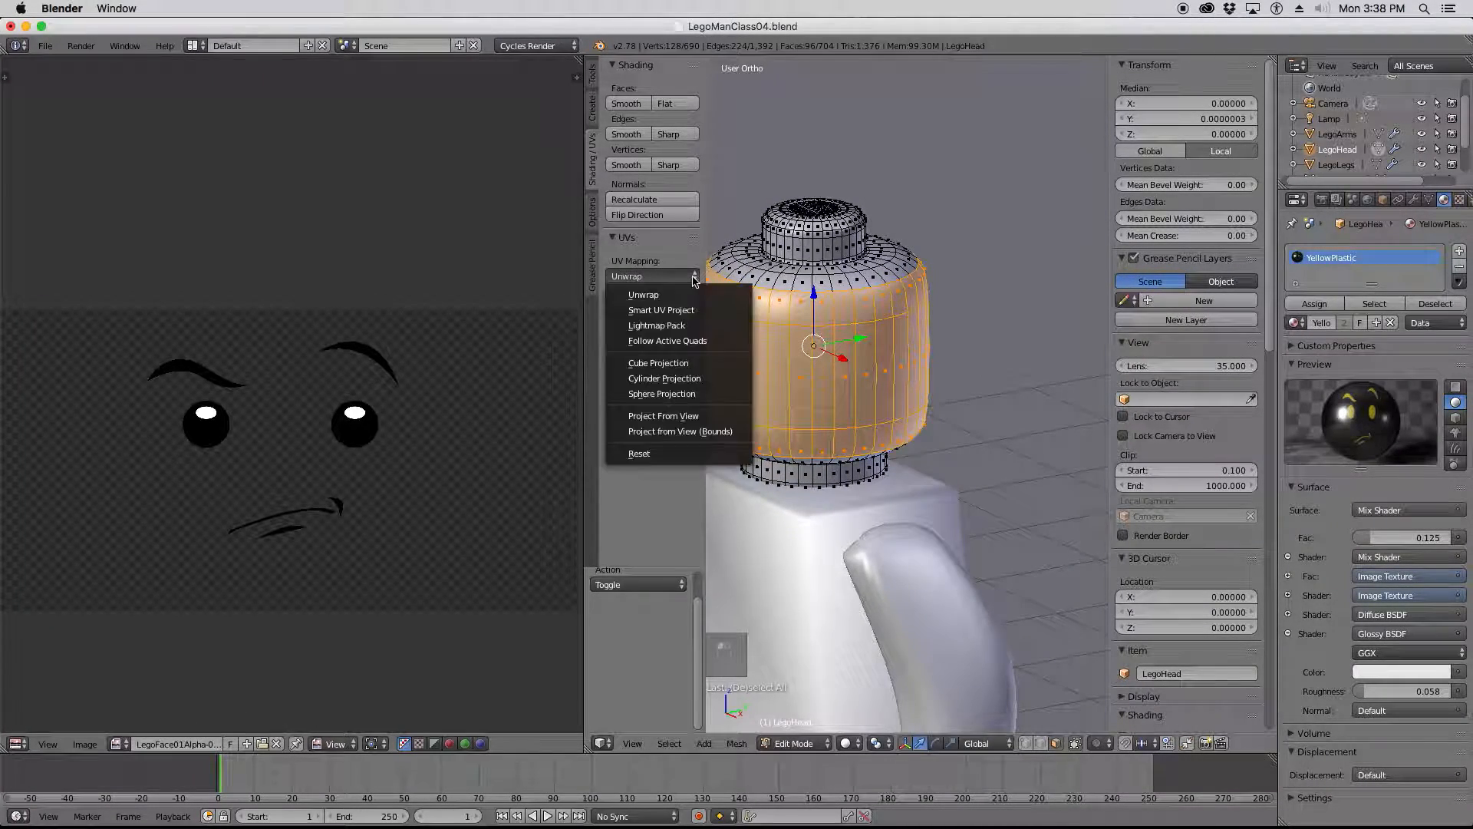
left_click(655, 299)
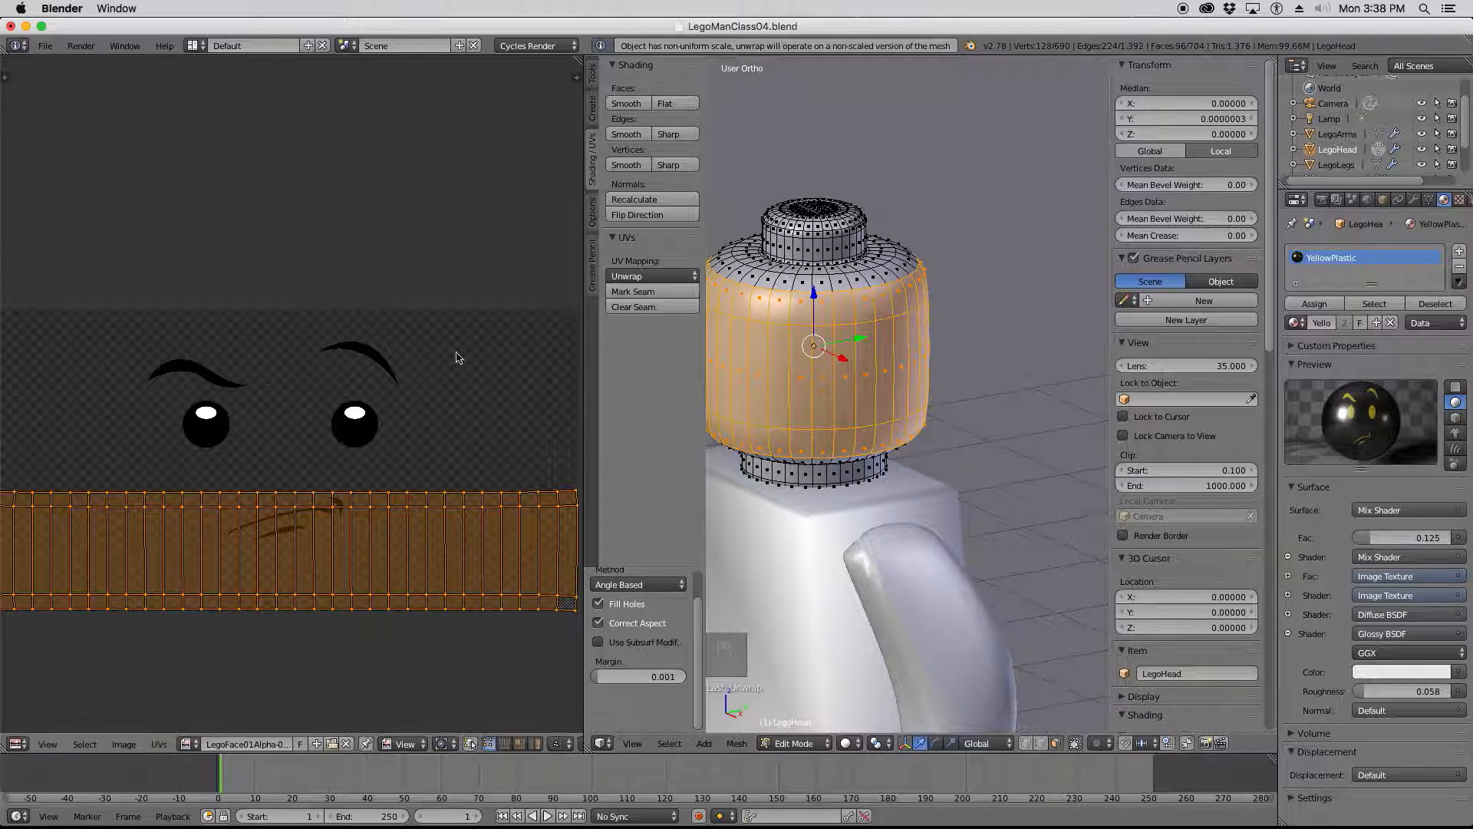
scroll(437, 508, "down", 3)
scroll(285, 509, "up", 3)
scroll(227, 498, "down", 1)
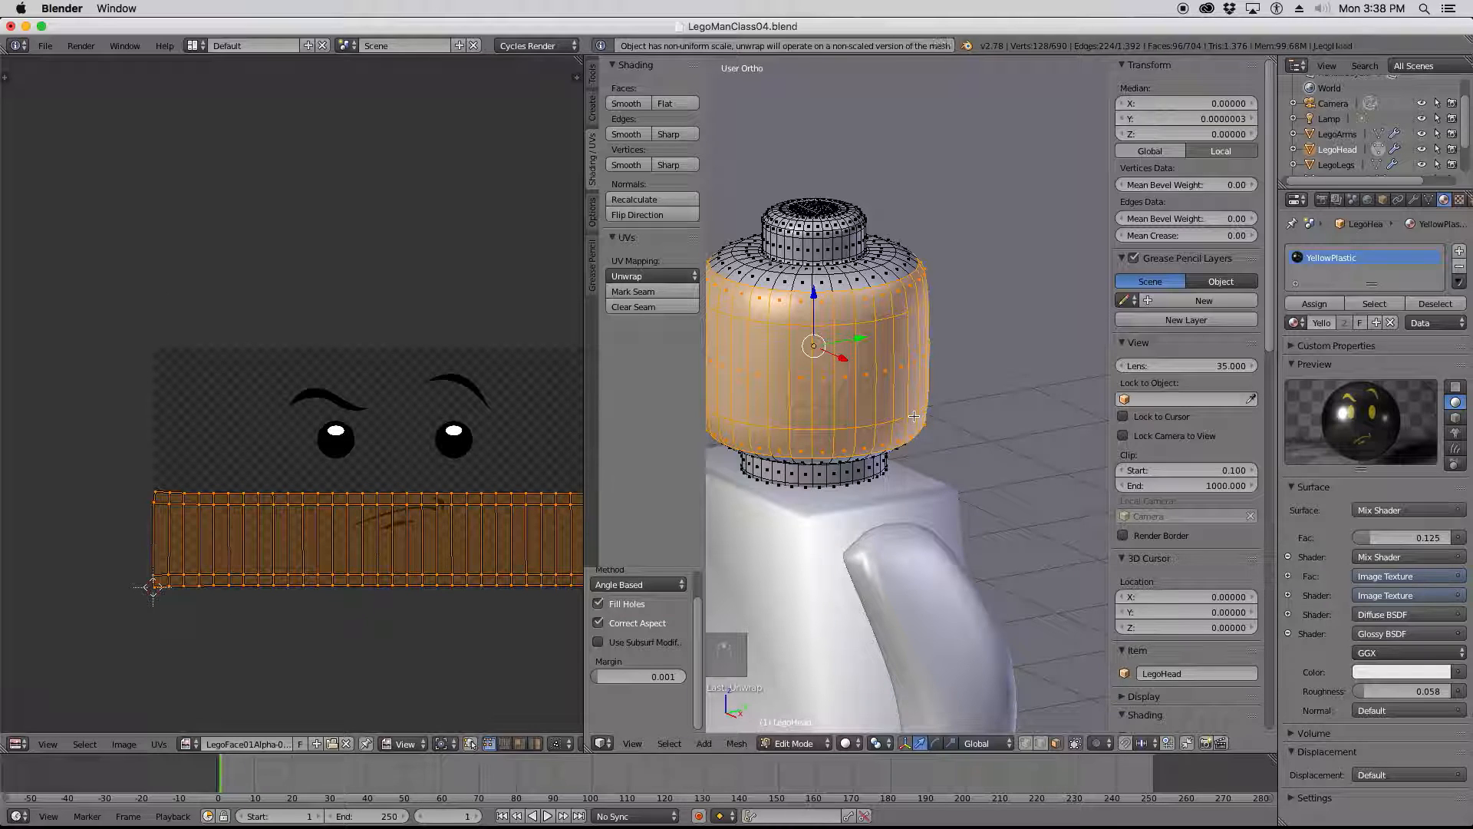
scroll(859, 422, "down", 3)
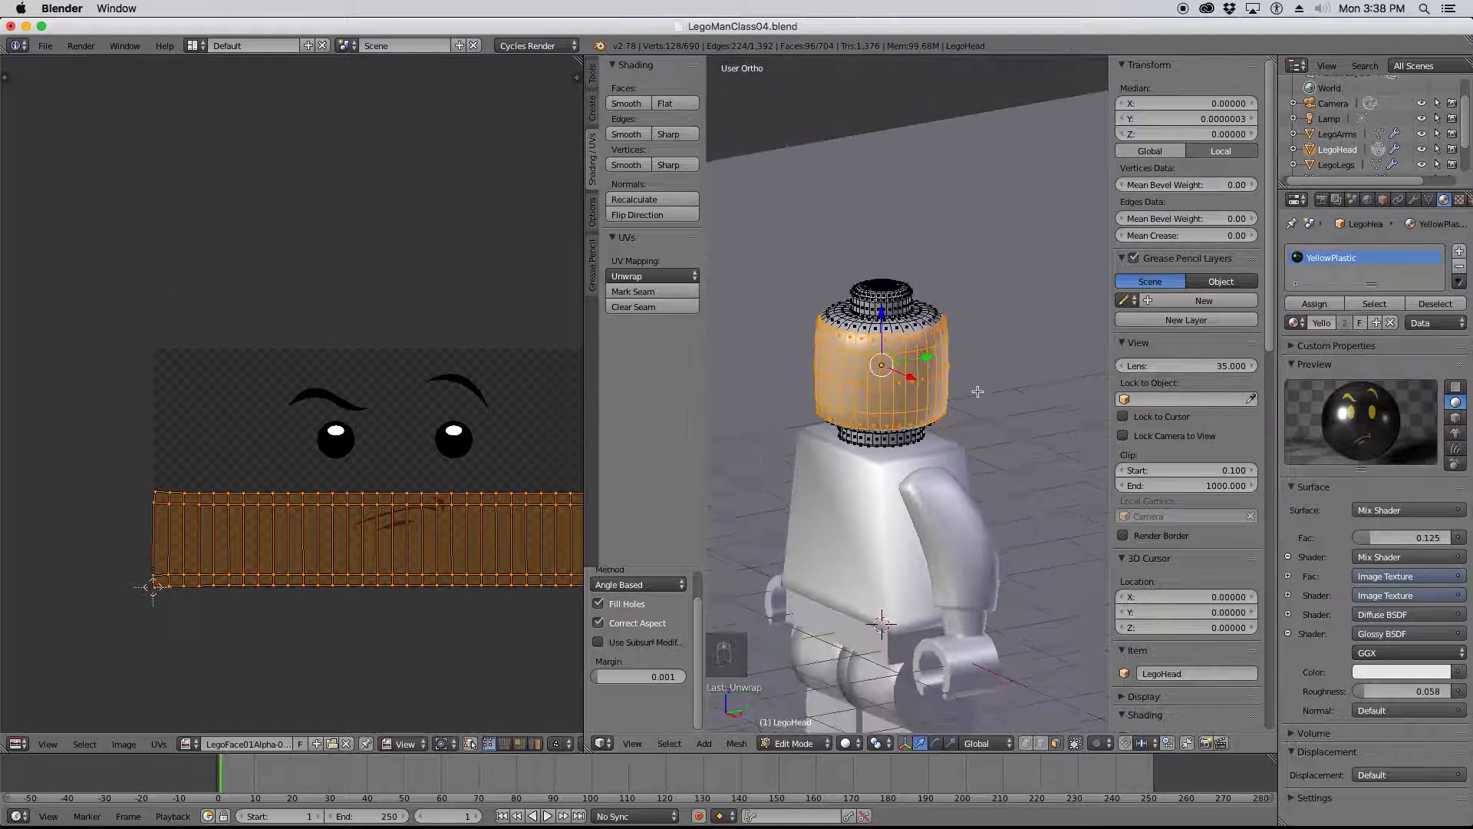
Preview the head close up in Rendered viewport shading to check how the face image falls on it.
scroll(859, 422, "up", 3)
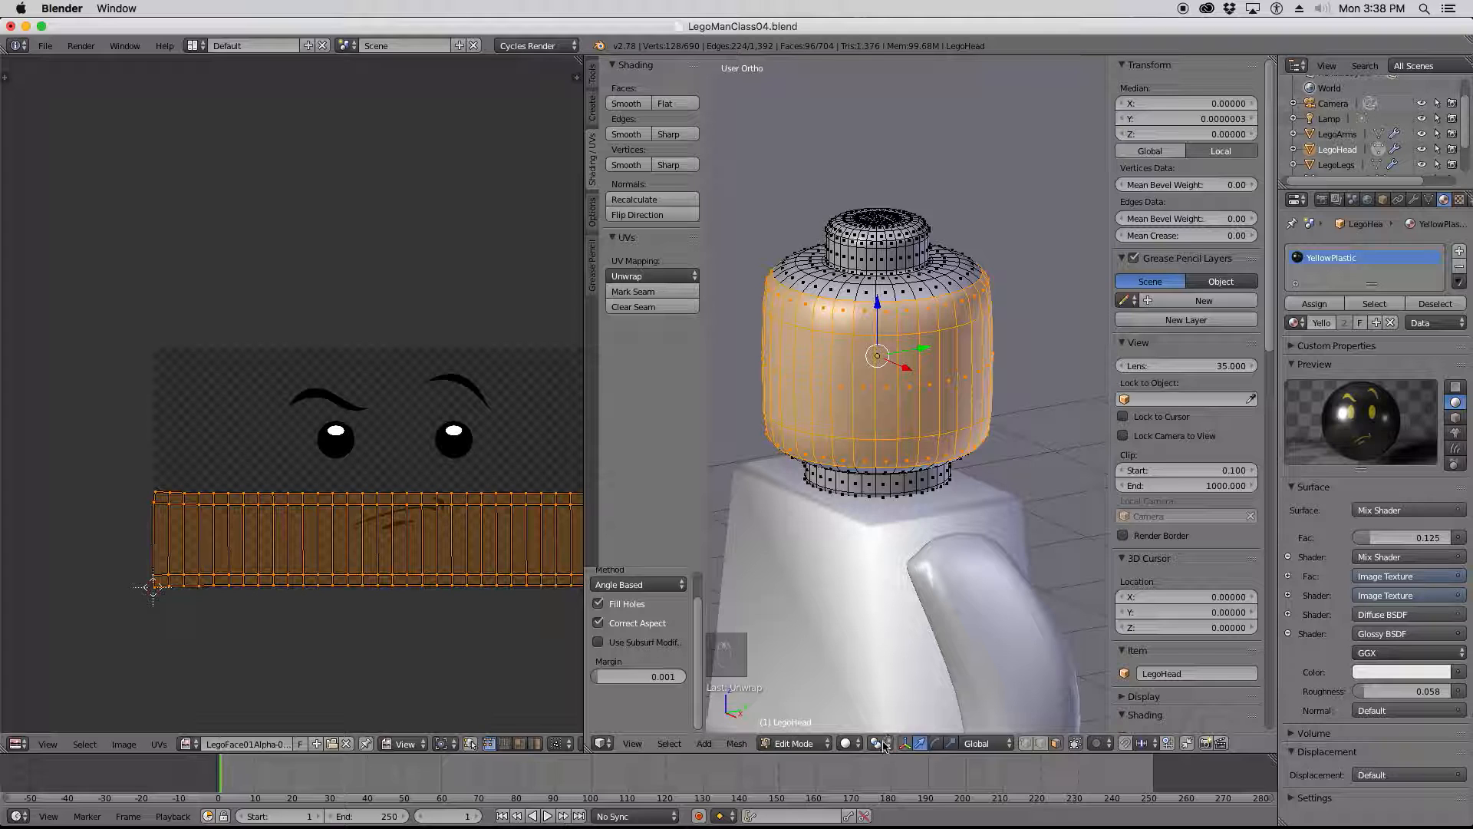
left_click(854, 743)
left_click(876, 640)
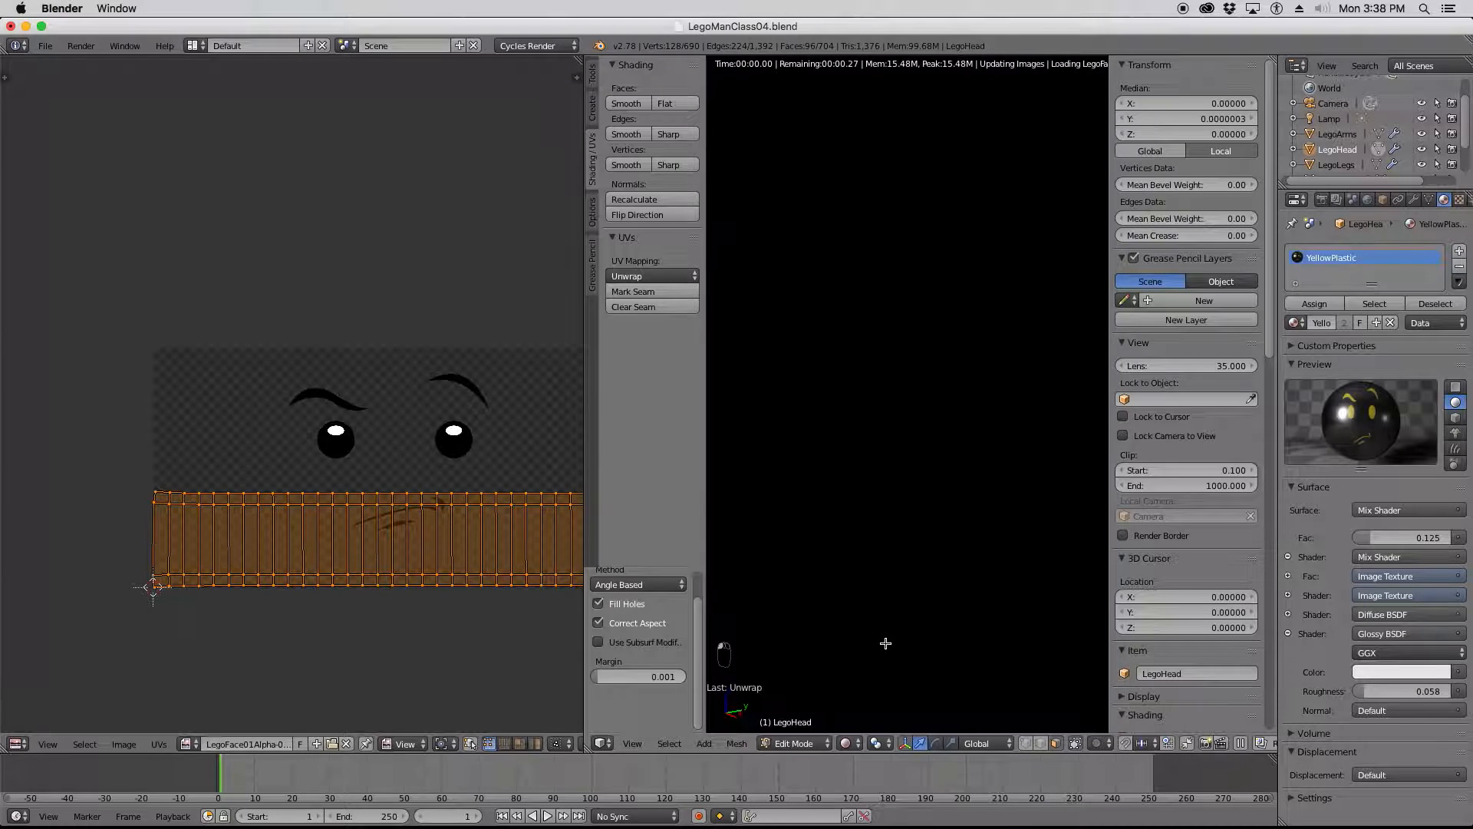
mouse_move(844, 382)
middle_mouse_down()
mouse_move(838, 394)
mouse_move(911, 395)
middle_mouse_up()
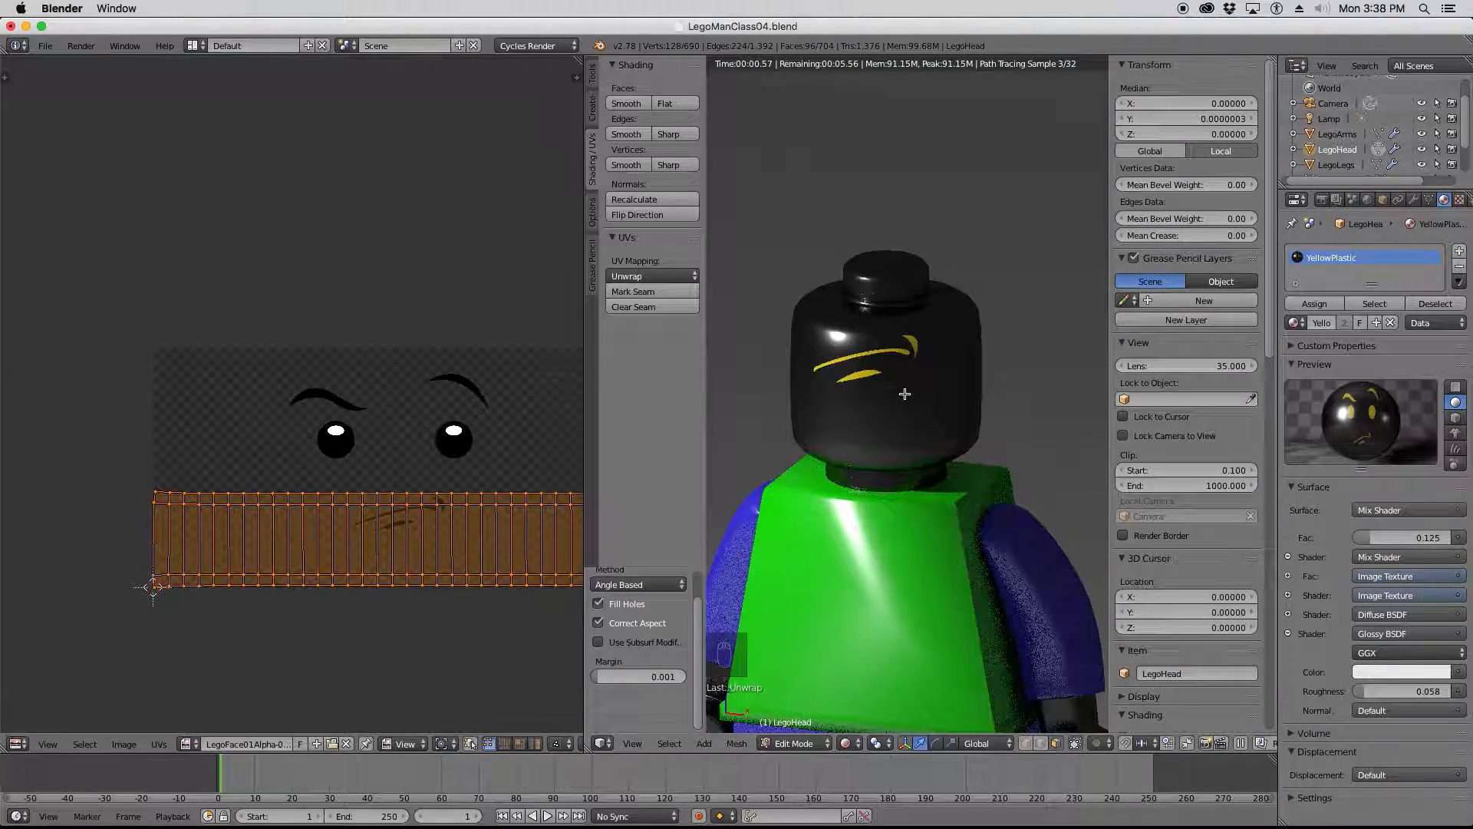
scroll(860, 348, "up", 1)
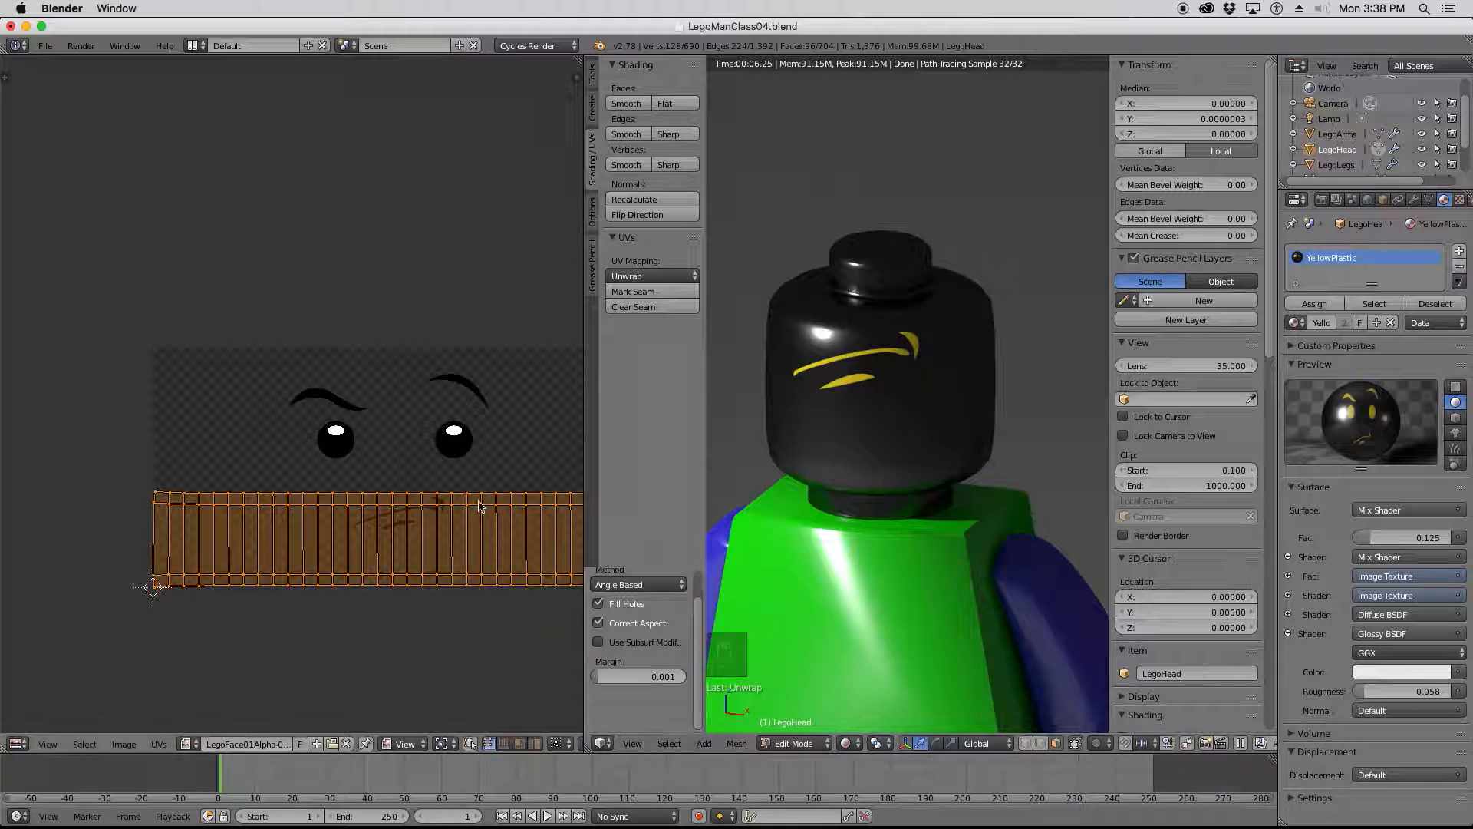
scroll(270, 455, "down", 2)
scroll(427, 459, "up", 2)
Set the 3D viewport shading to Texture and switch the mesh to vertex select mode.
key("z")
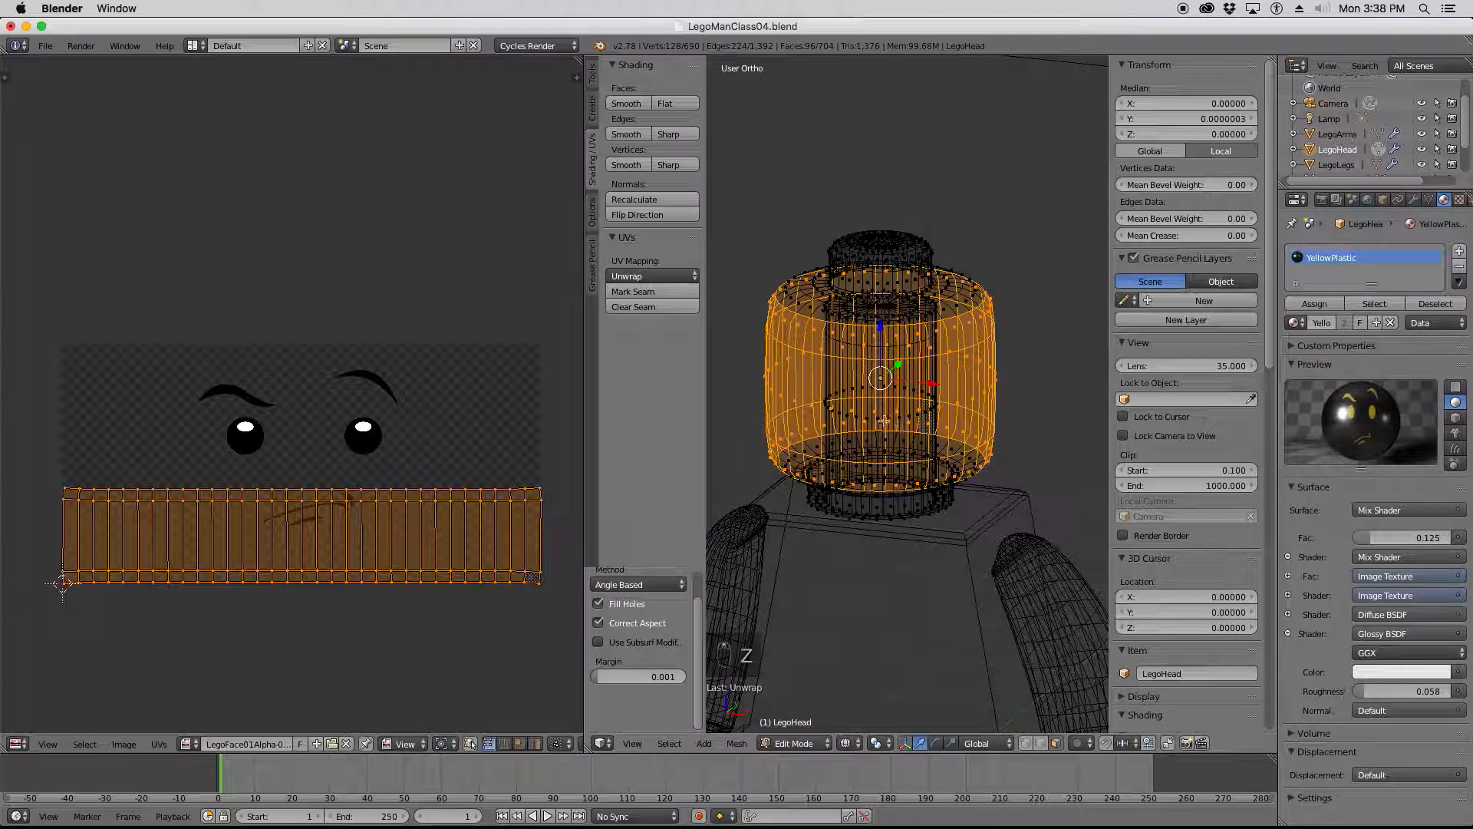
key("z")
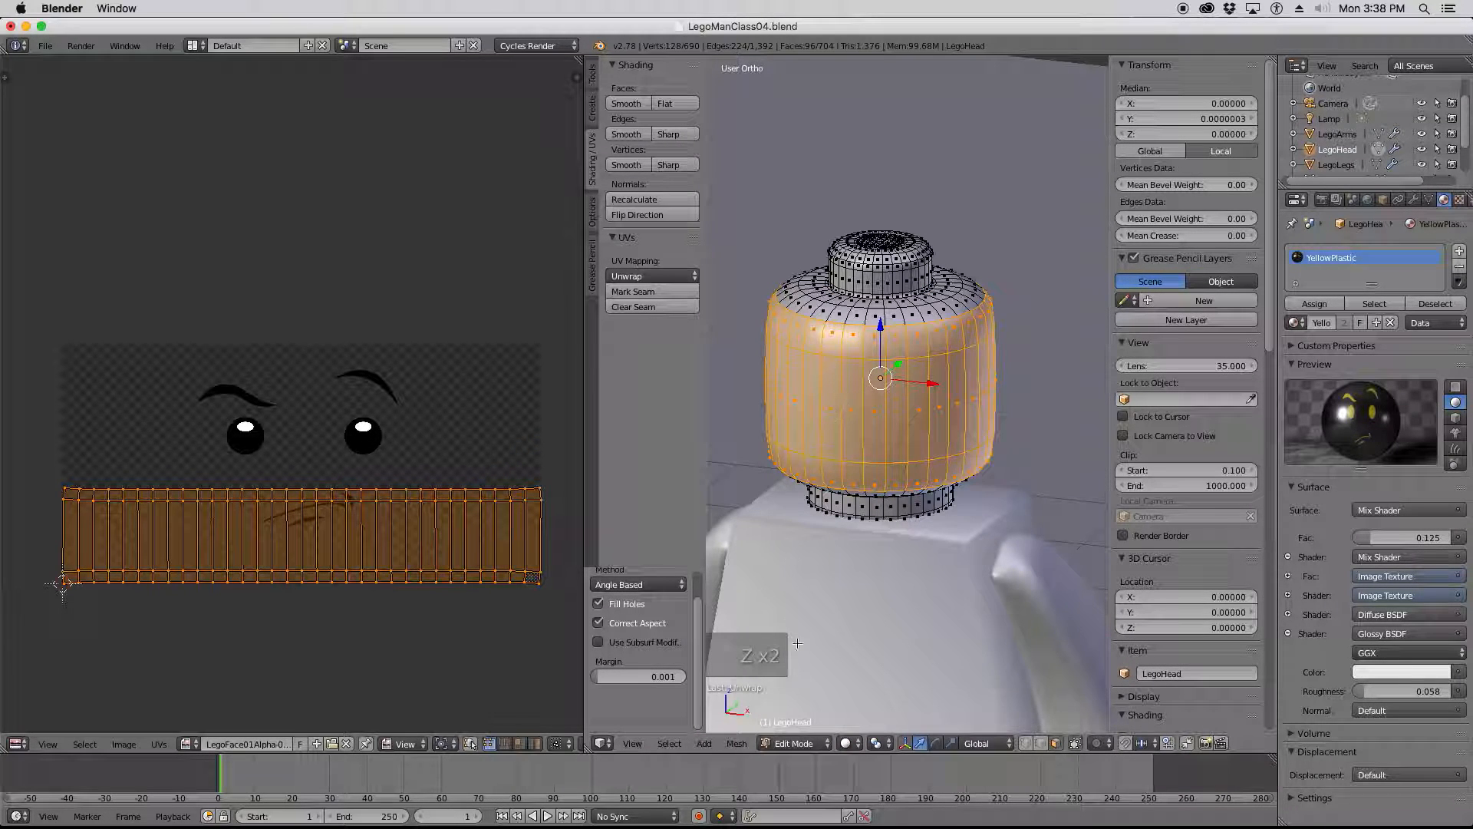
left_click(857, 742)
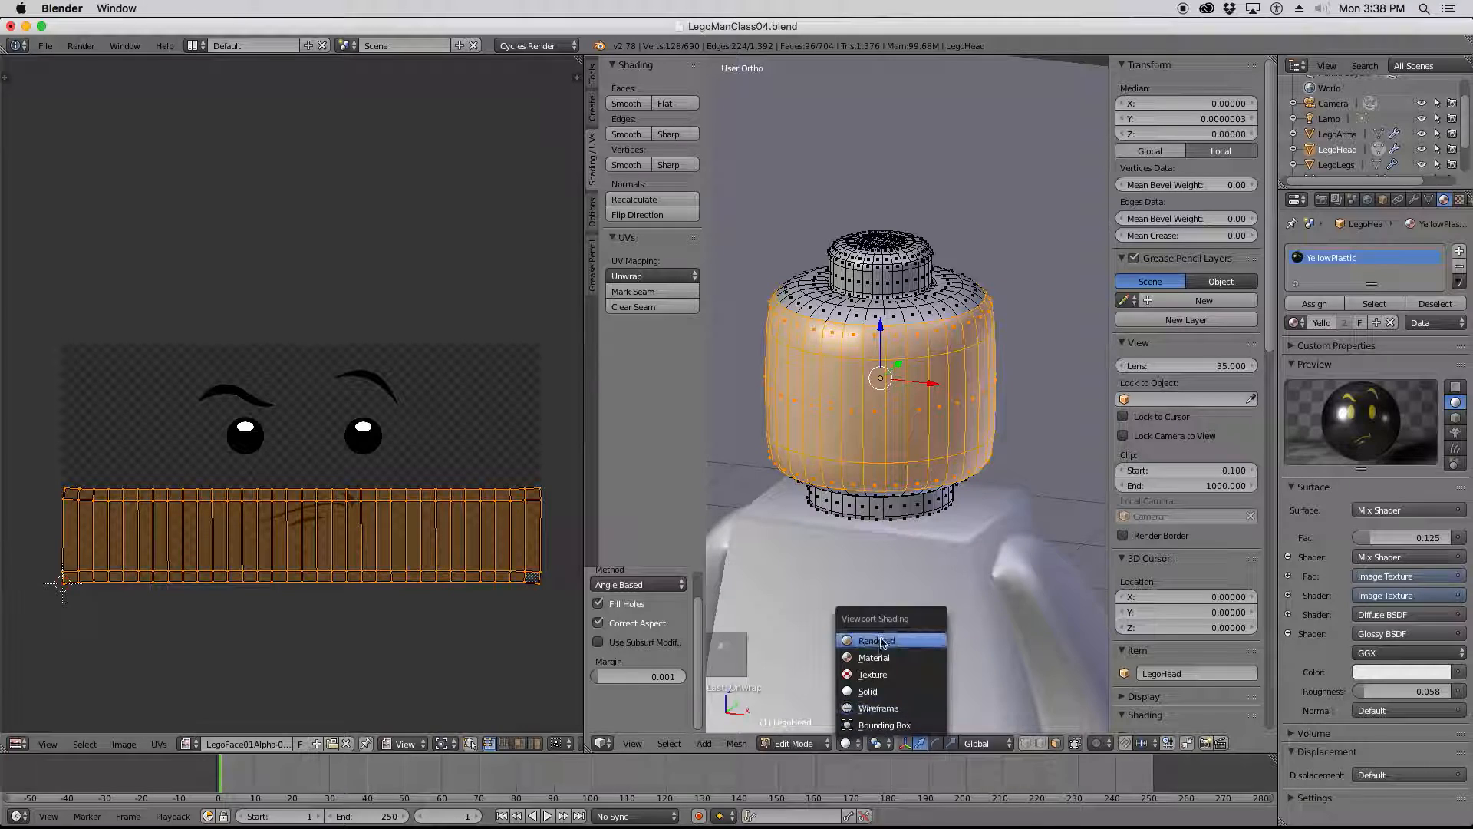
left_click(889, 674)
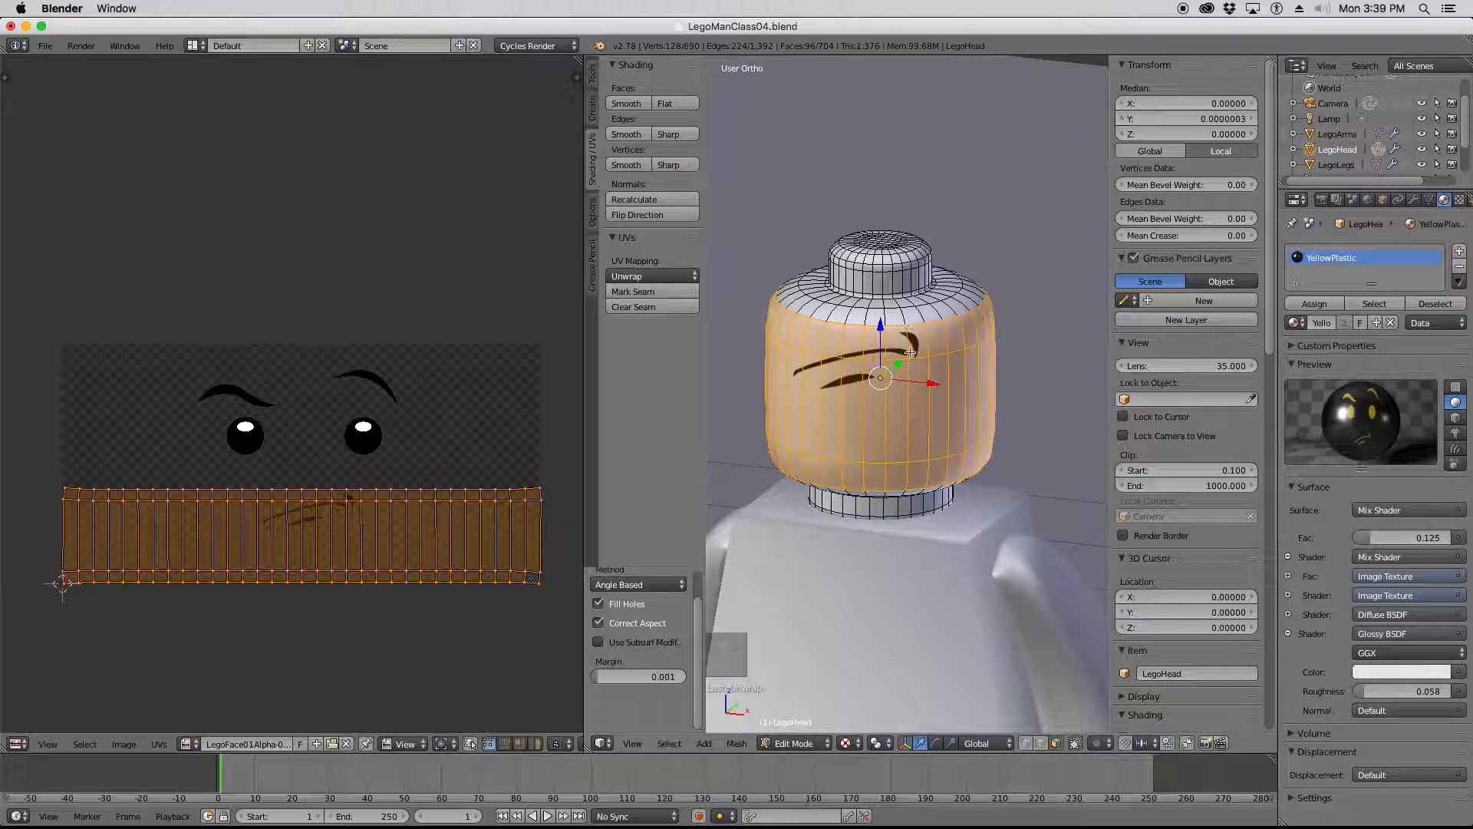
left_click(1028, 744)
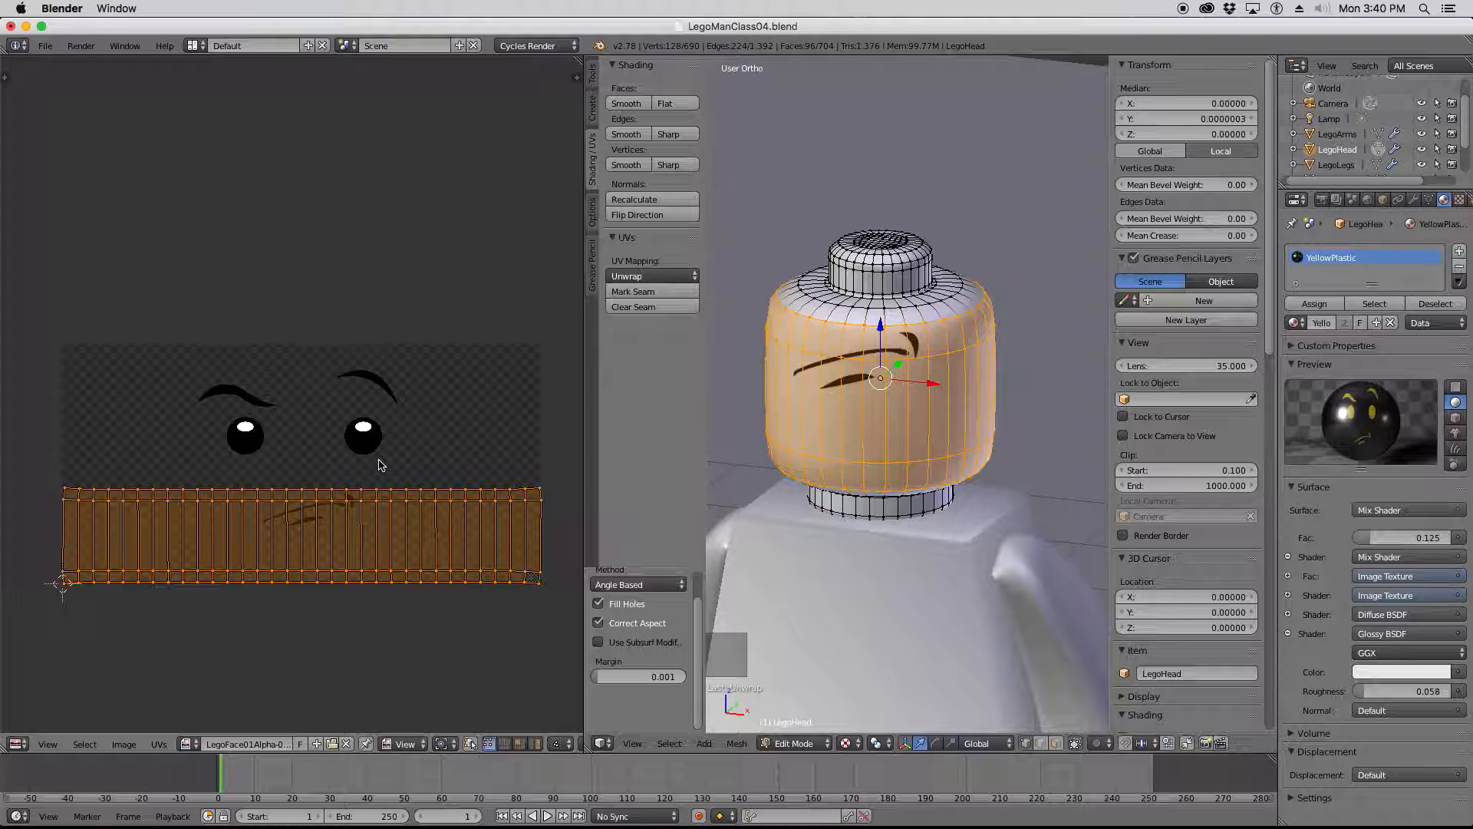
Scale the head's UV layout by about 2.03 along Y and move it up by about 0.228.
key("s")
key("y")
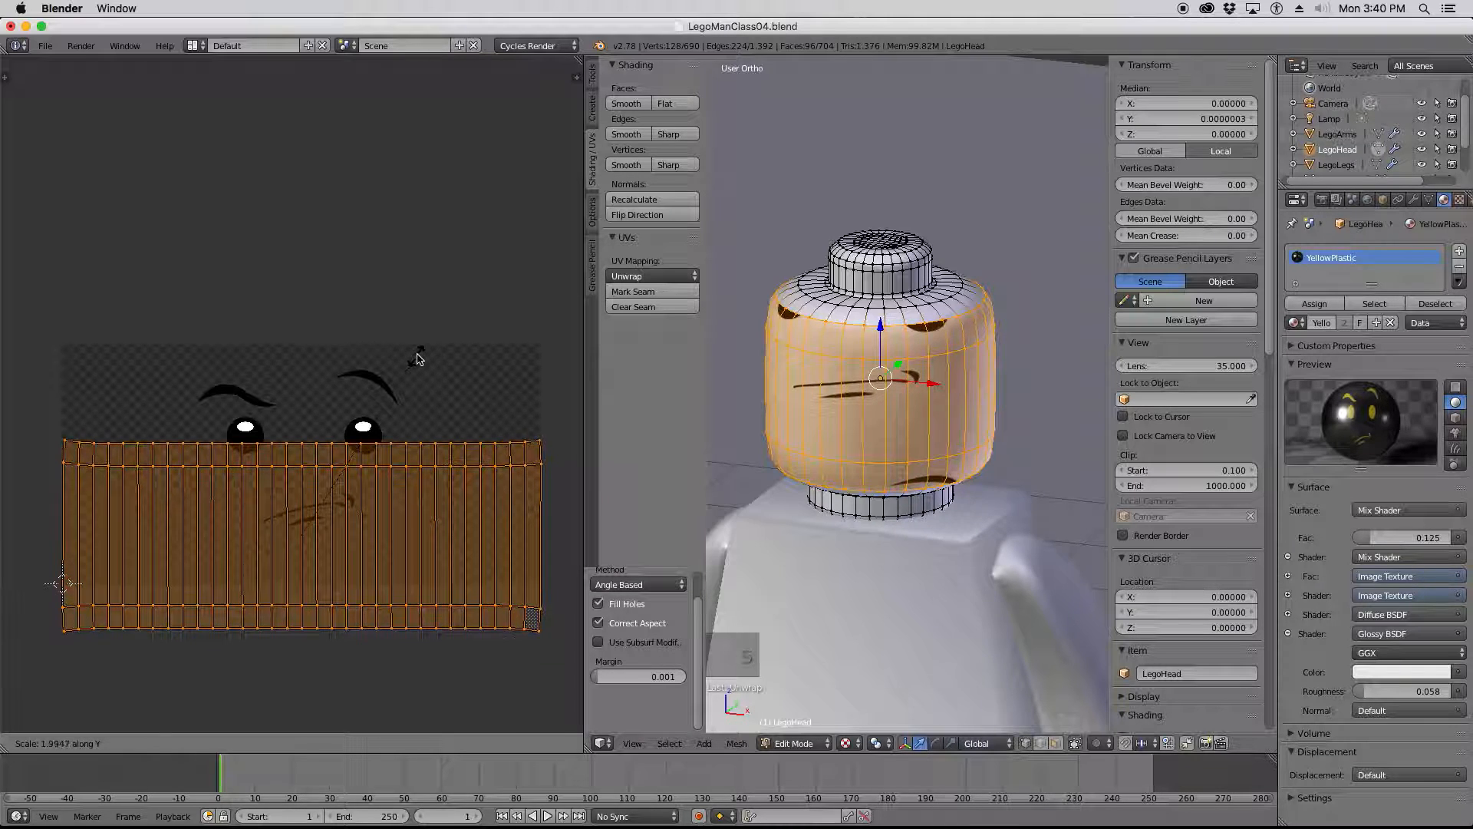
left_click(419, 354)
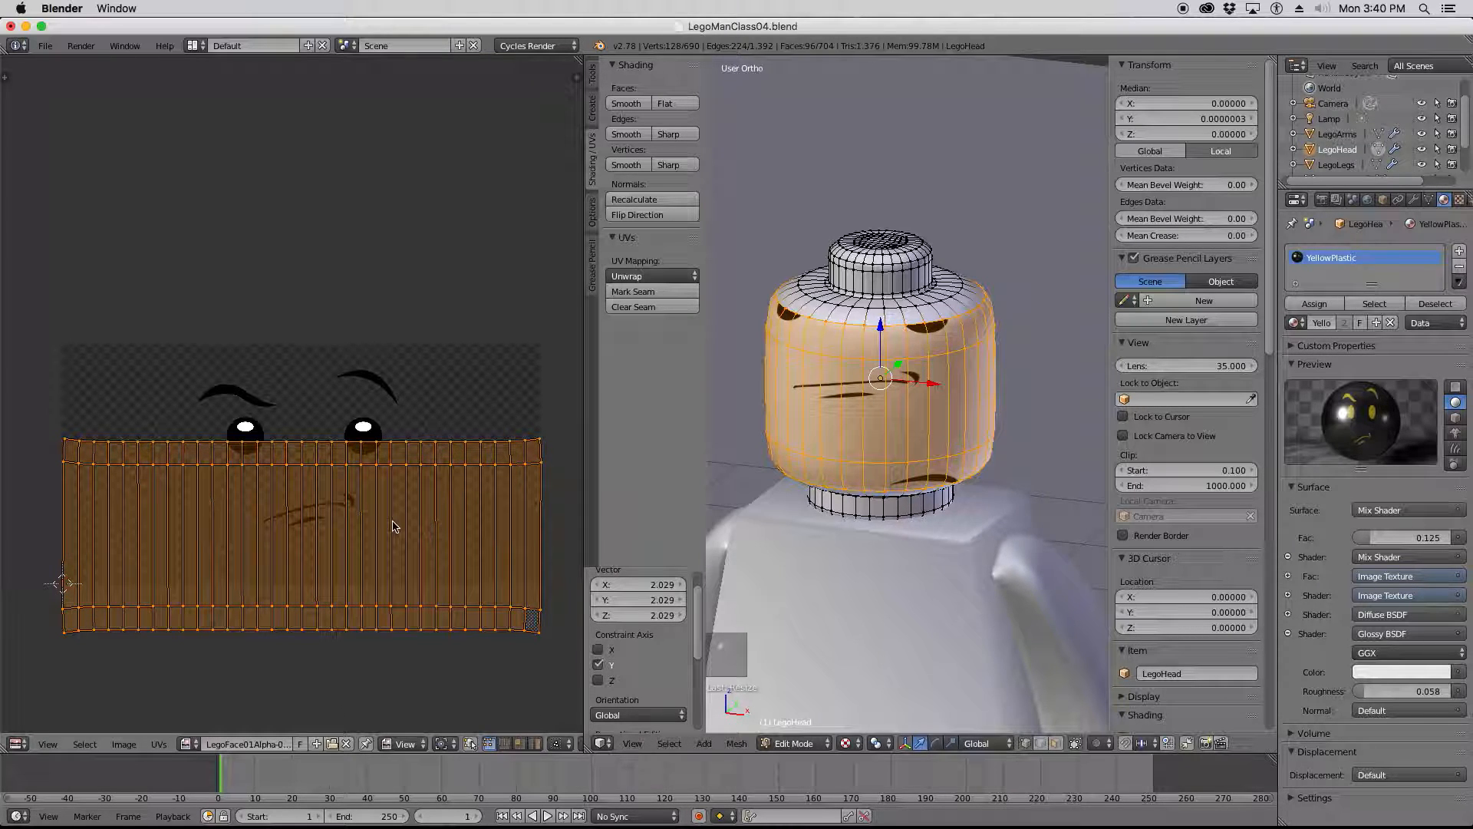
key("g")
key("y")
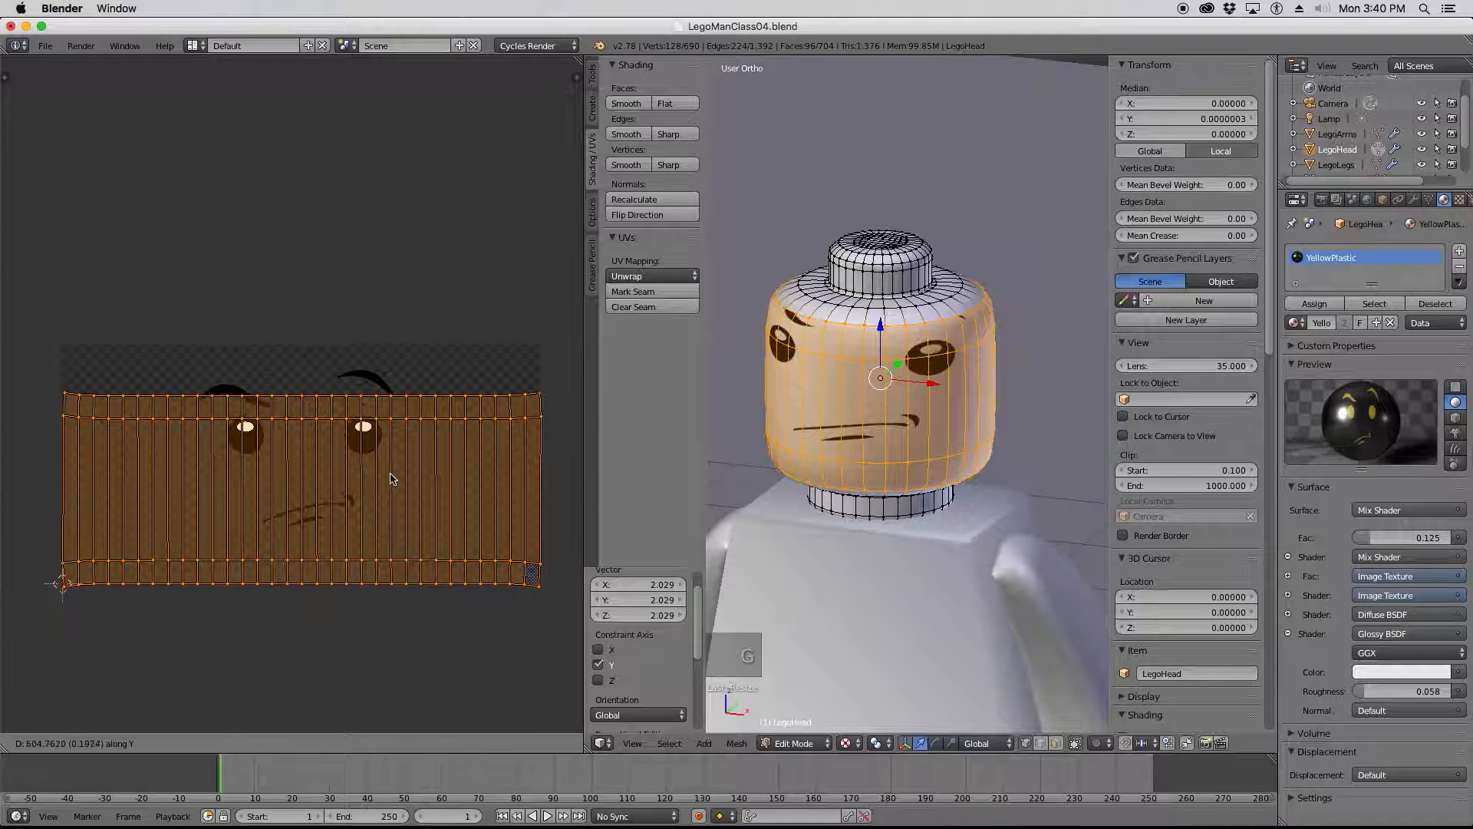
left_click(391, 472)
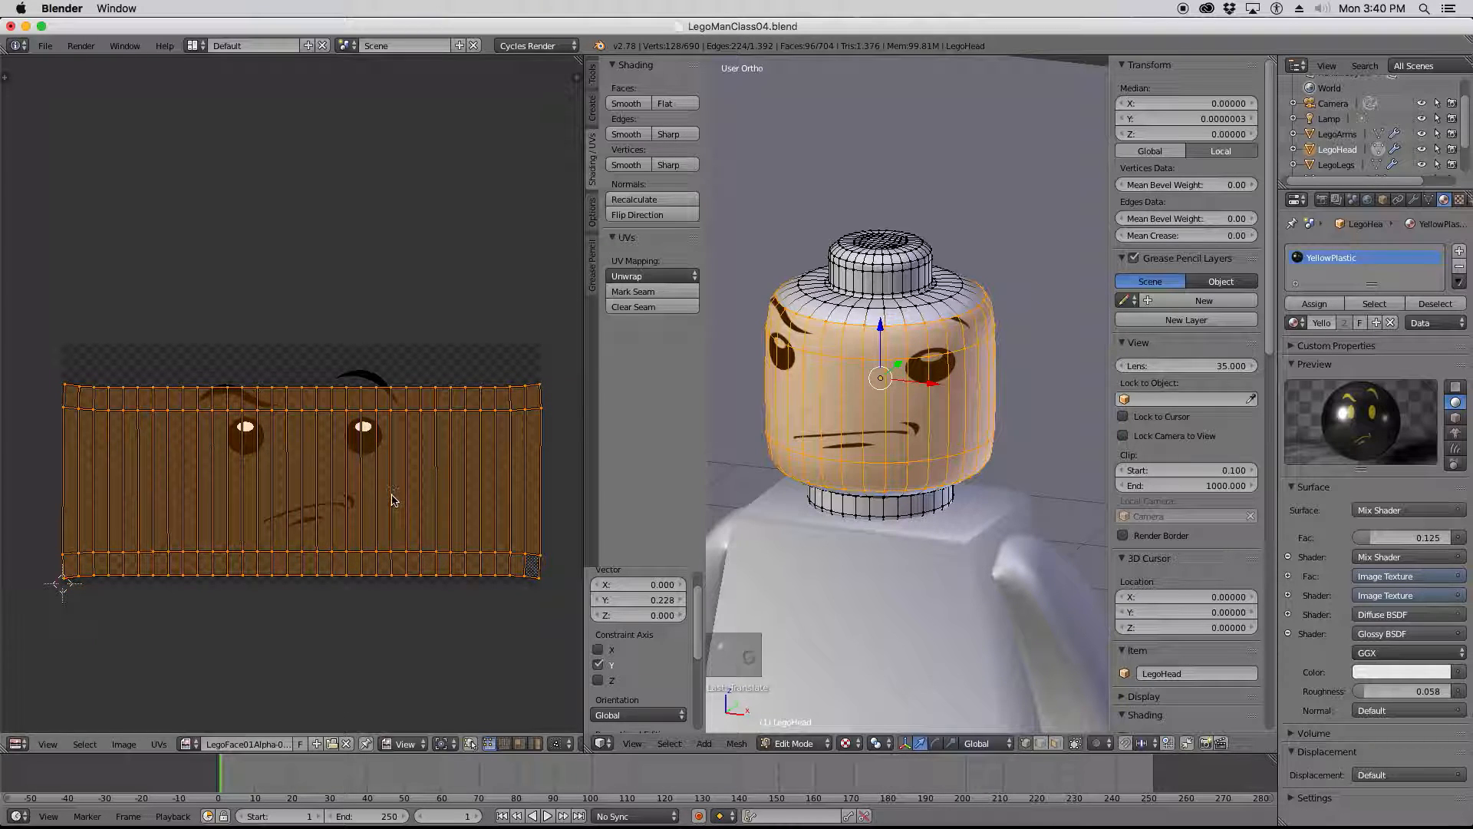
Scale the whole UV layout by about 1.17 along Y and move it up by about 0.071.
key("s")
key("y")
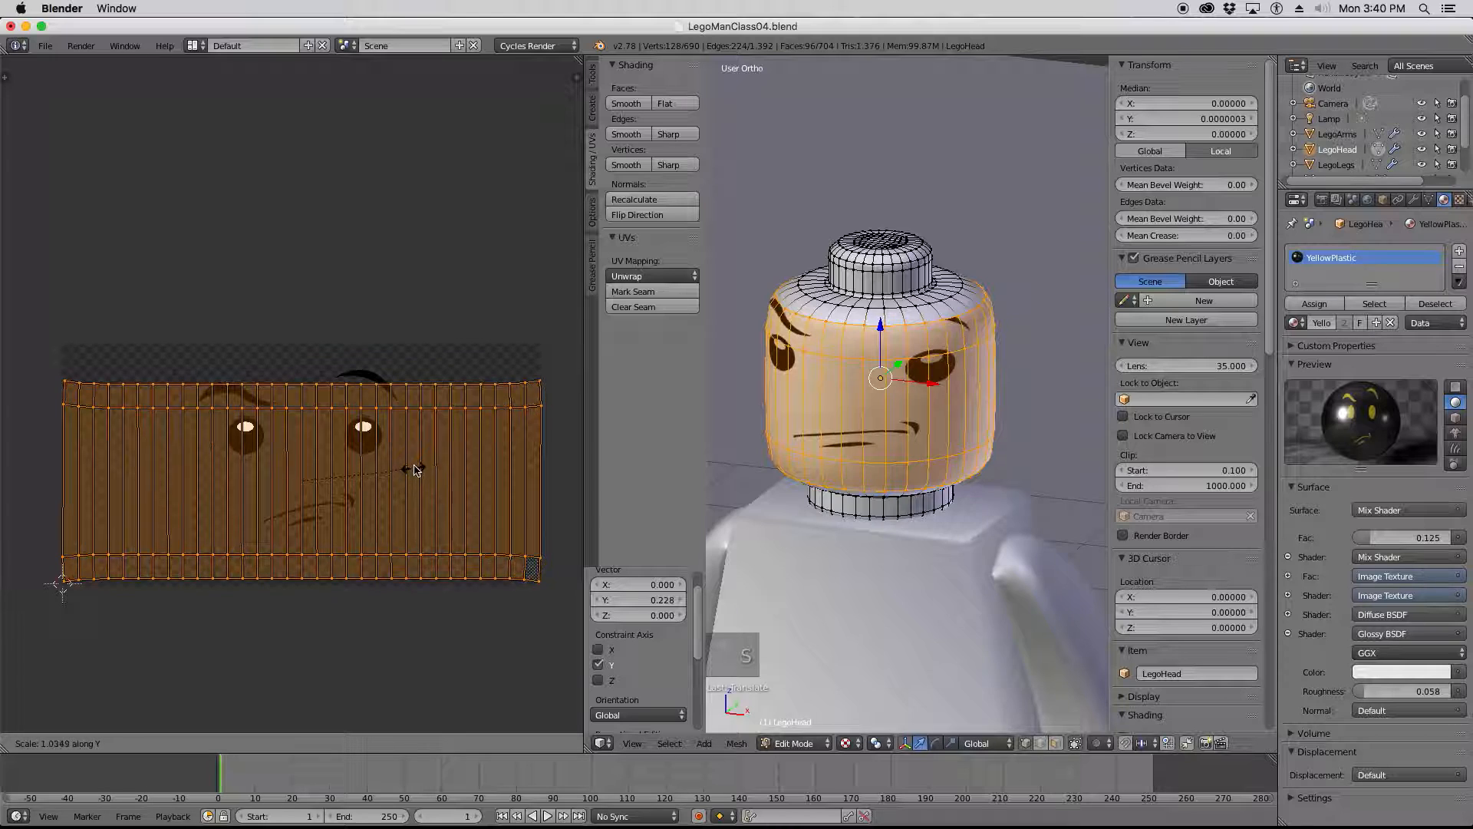
left_click(424, 447)
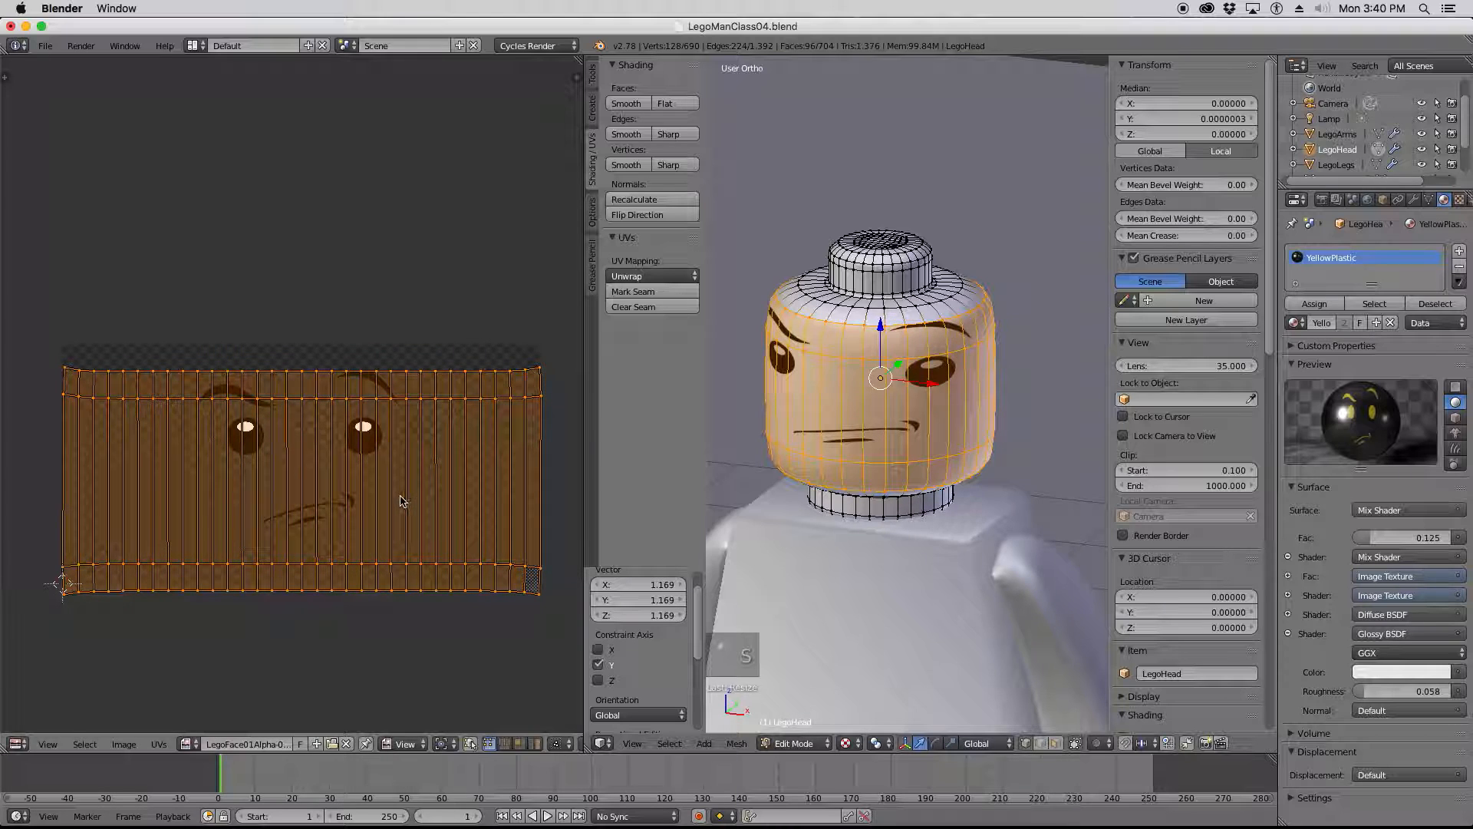
key("g")
key("y")
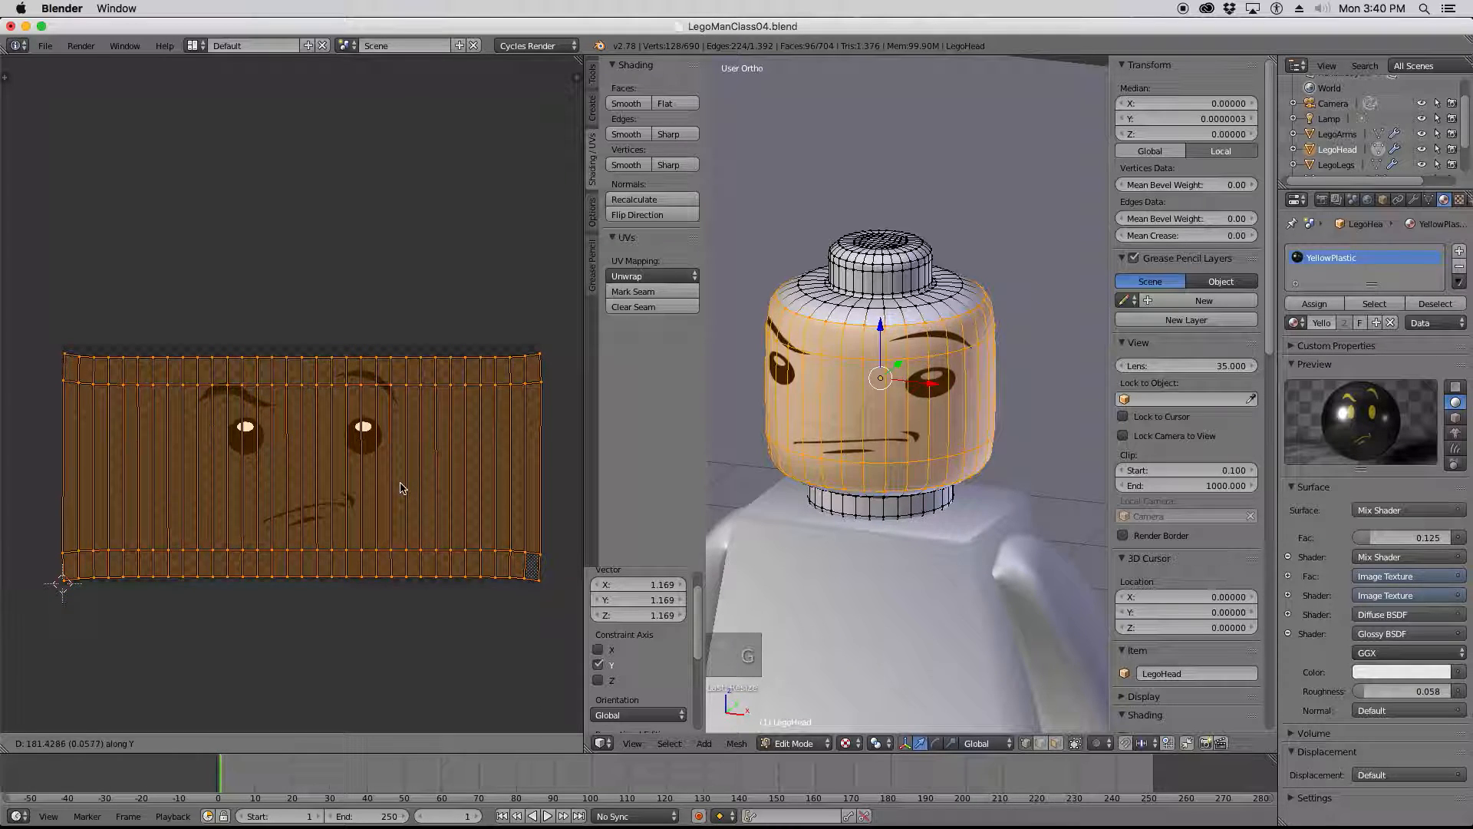
left_click(403, 485)
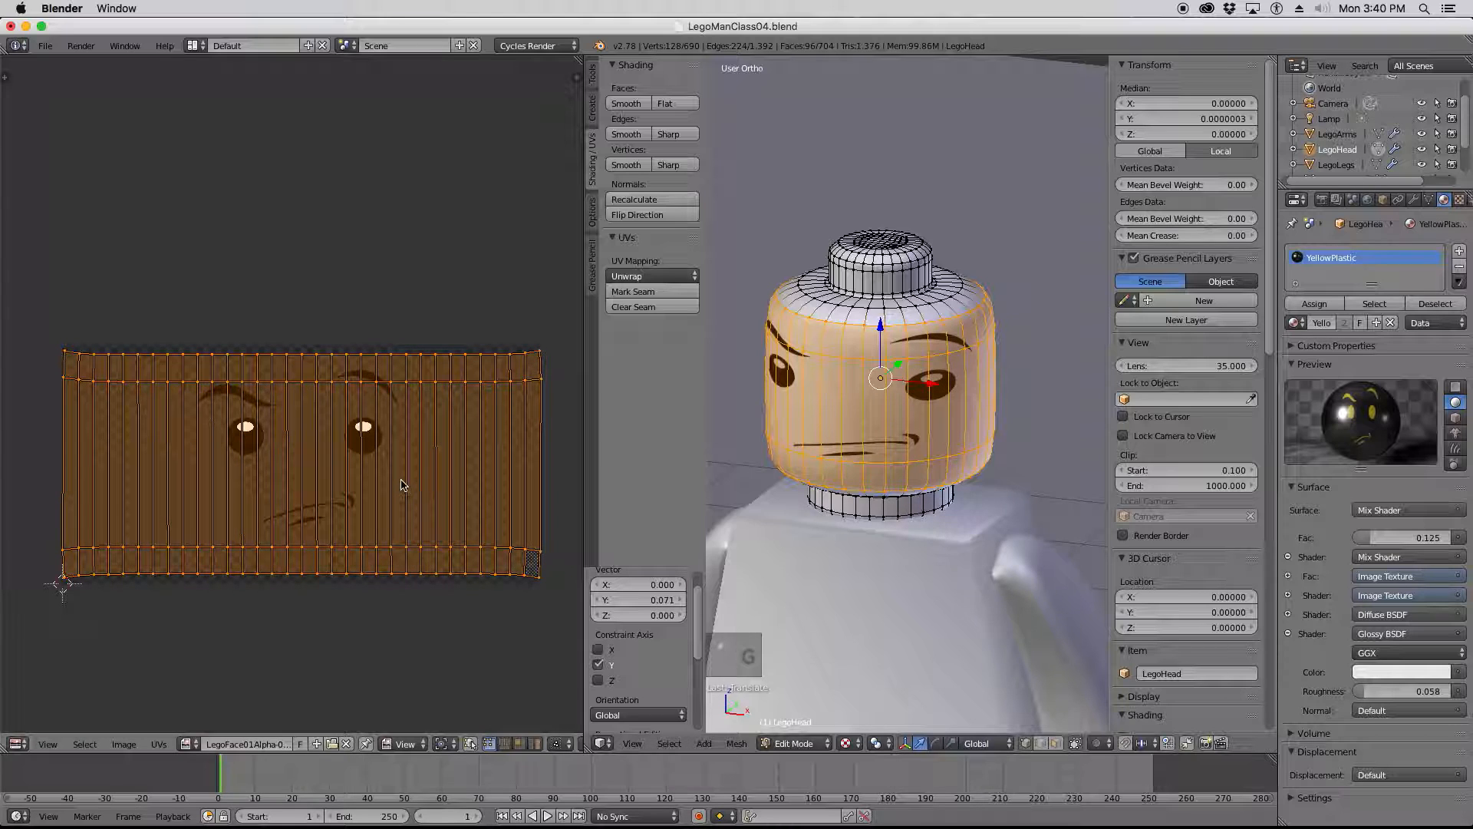
Stretch the UV layout by about 1.07 along Y to cover the full height of the face image.
key("s")
key("y")
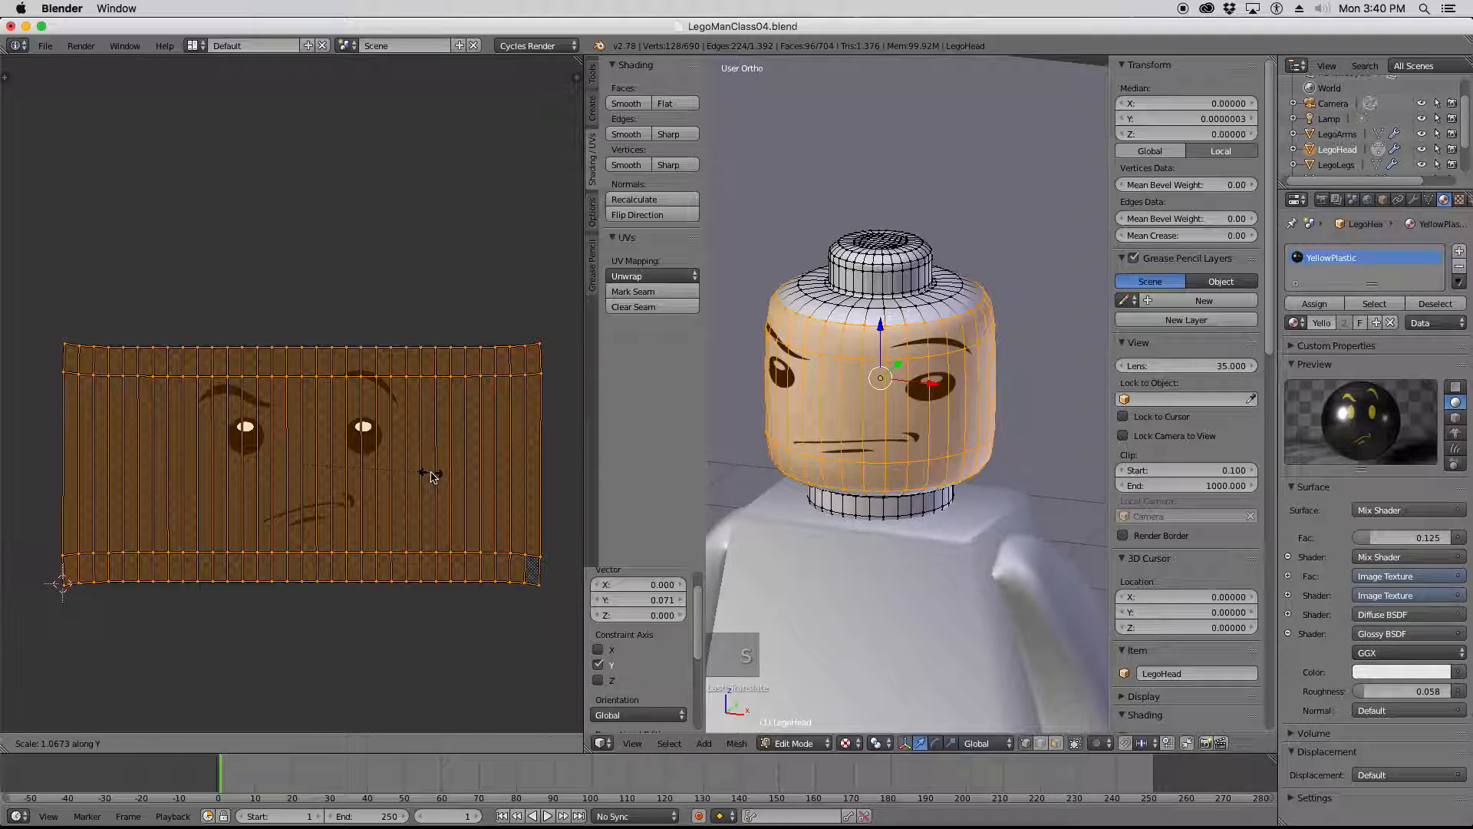
left_click(431, 475)
Select only the top row of UV vertices and flatten it by scaling to 0 along Y.
key("a")
key("b")
left_click_drag(558, 325, 19, 362)
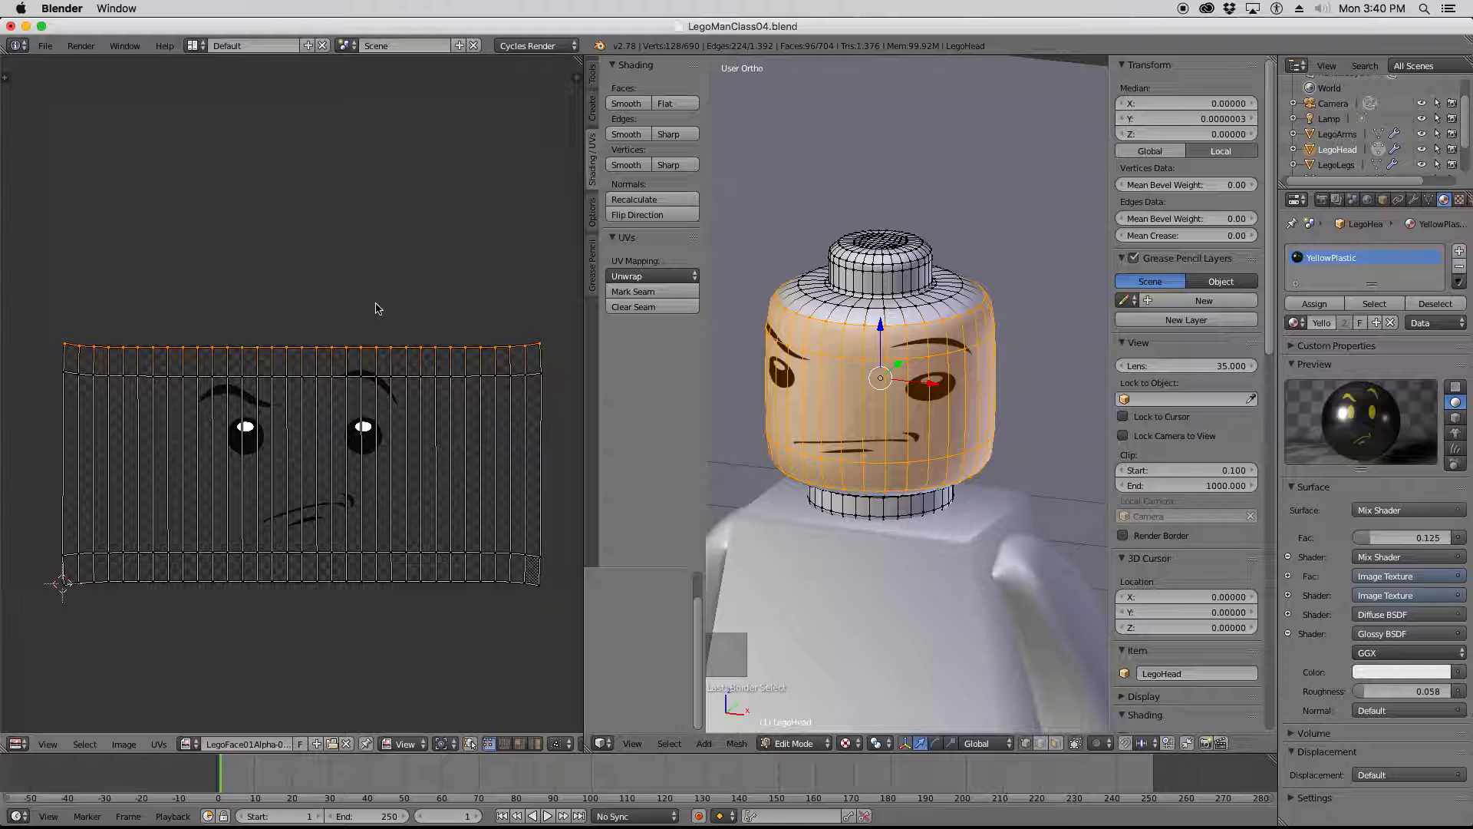
key("s")
key("y")
key("0")
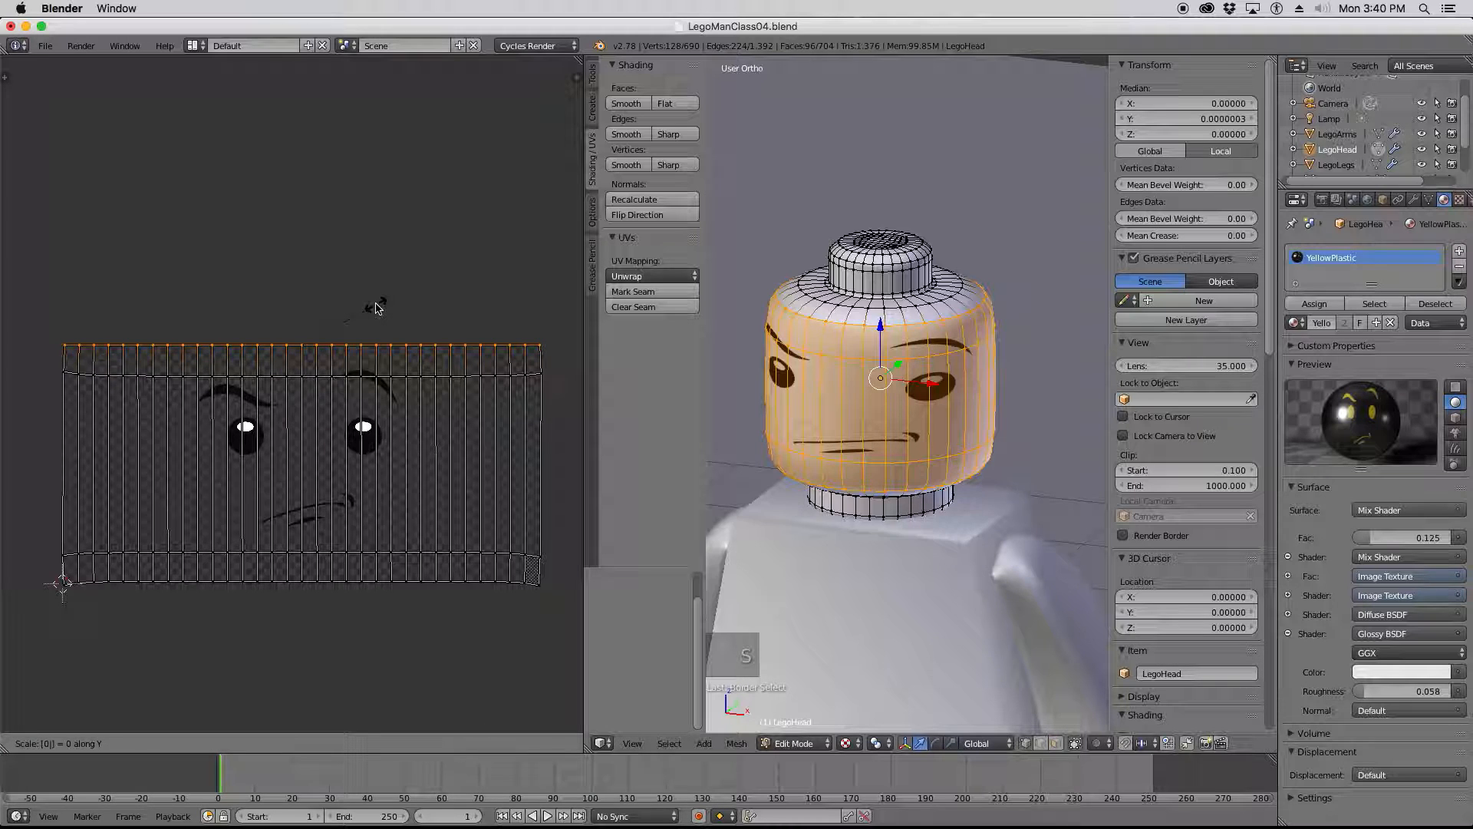
key("Return")
Select only the second UV row from the top and straighten it by scaling to 0 along Y.
key("a")
key("b")
left_click_drag(555, 361, 13, 409)
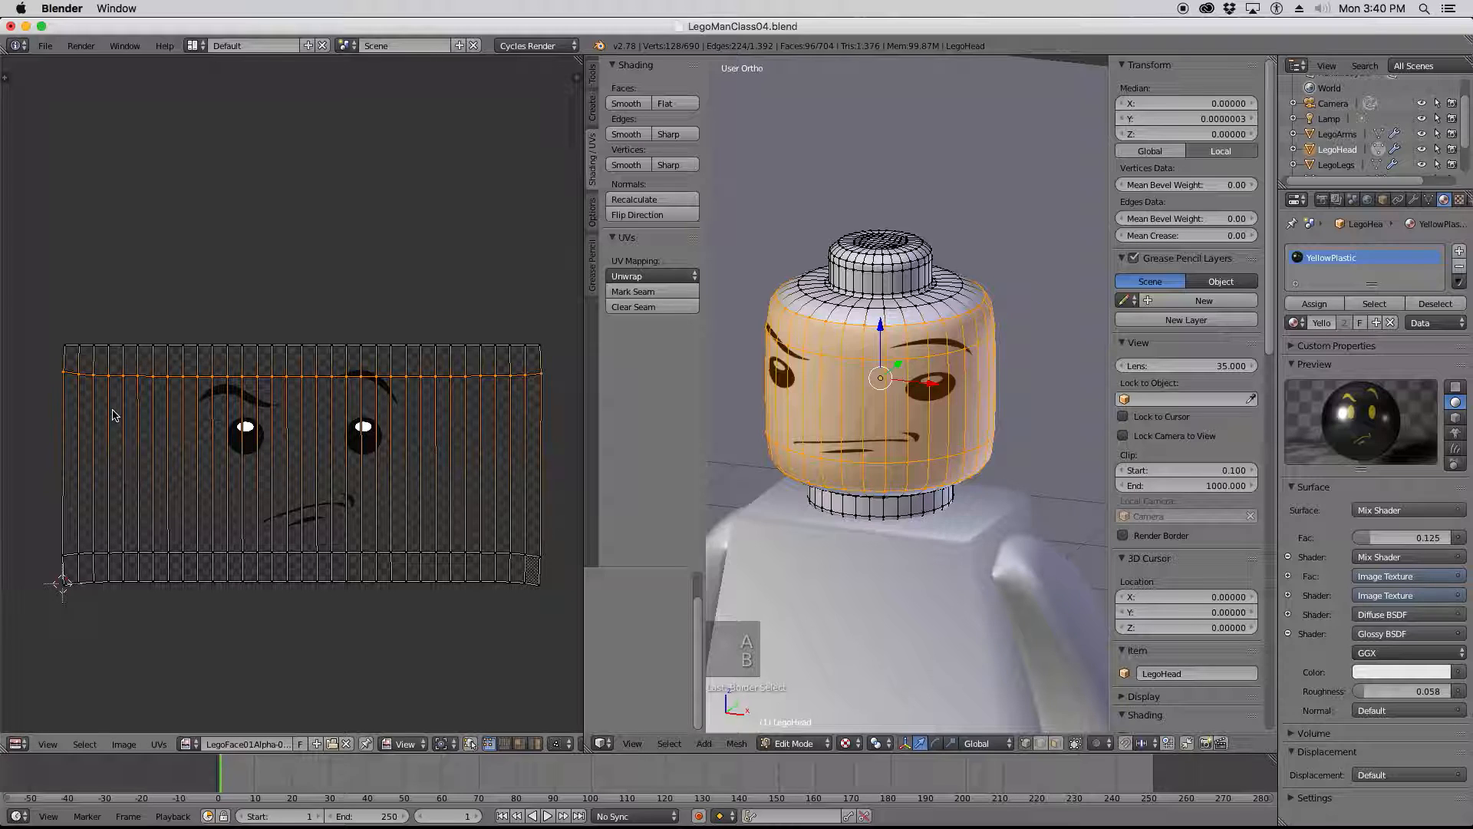
key("s")
key("y")
key("0")
key("Return")
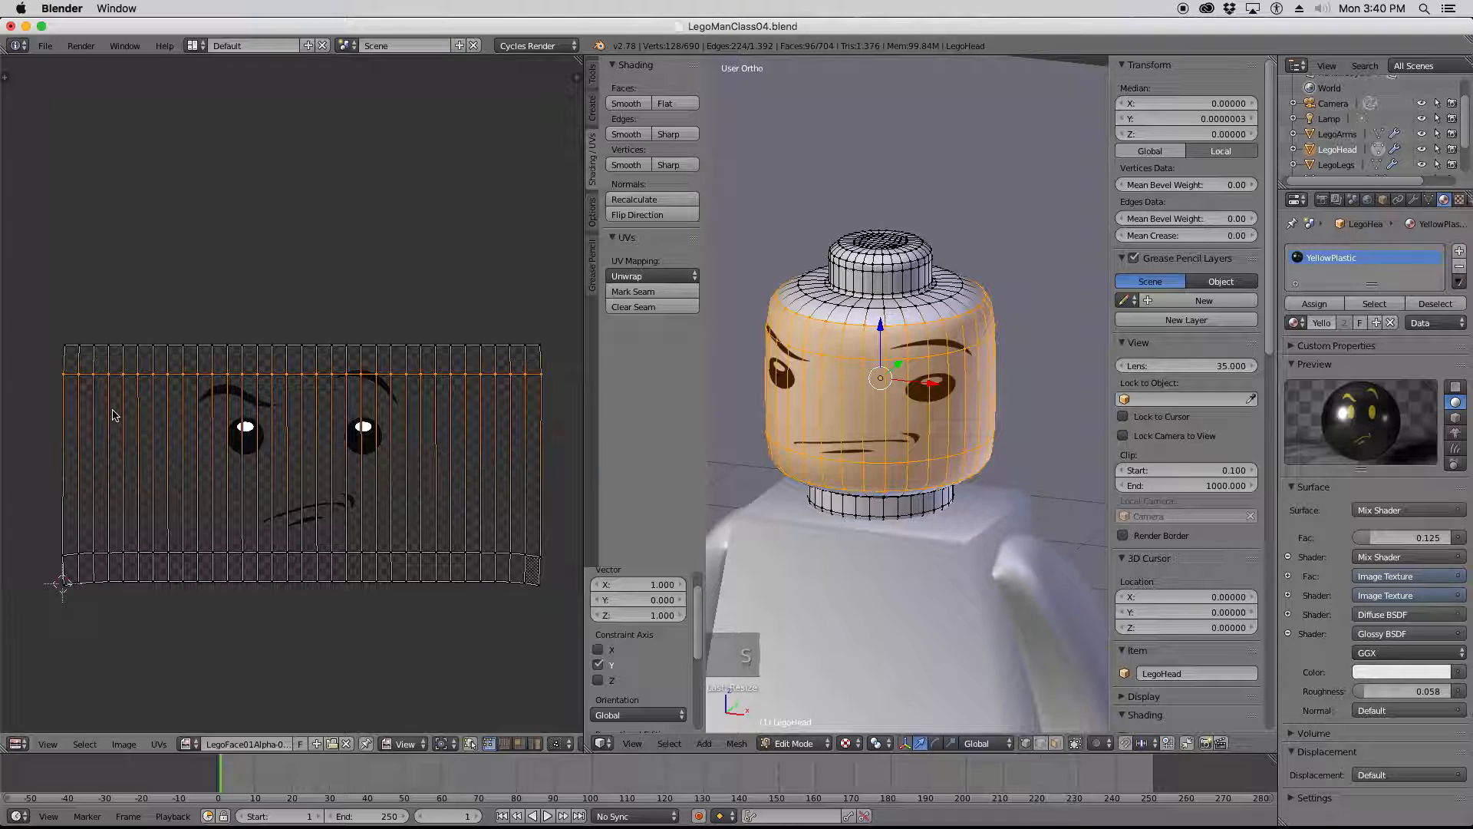
Select only the second UV row from the bottom and scale it to 0 along Y.
key("a")
key("b")
left_click_drag(559, 528, 39, 574)
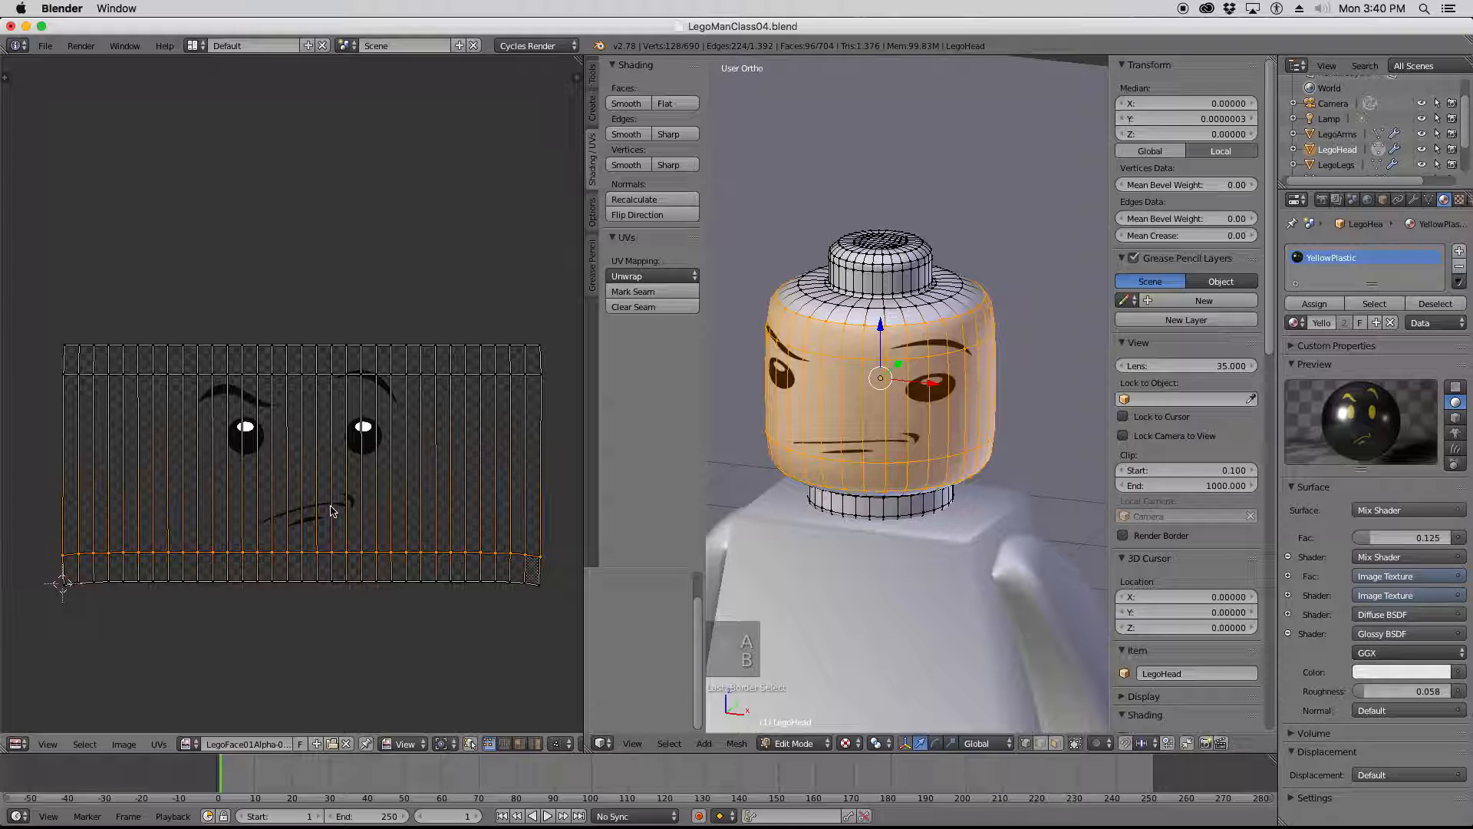
key("s")
key("y")
key("0")
key("Return")
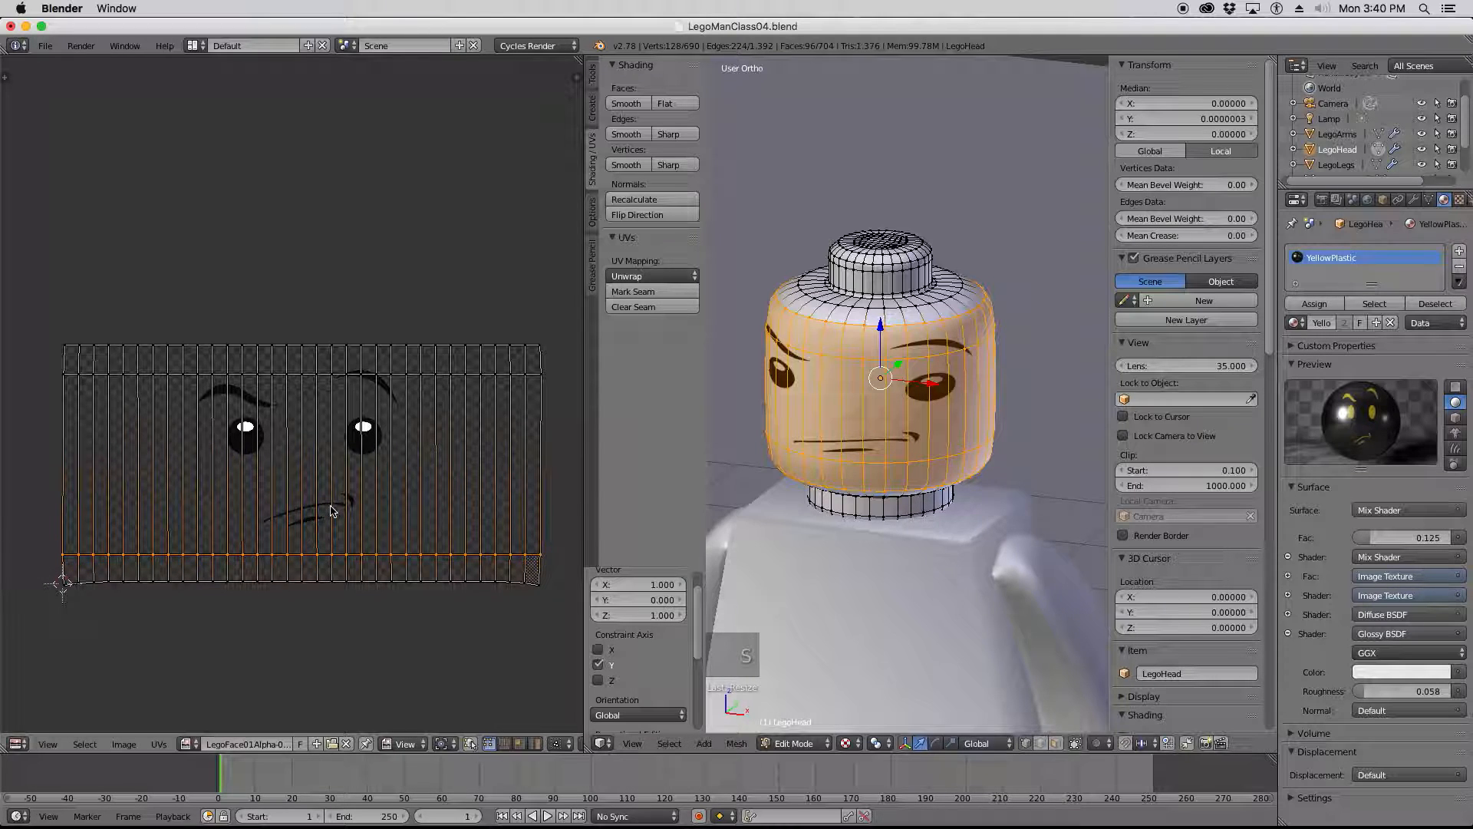
Select only the bottom row of UV vertices, scale it to 0 along Y, and clear the selection.
key("a")
key("b")
left_click_drag(558, 574, 42, 623)
key("s")
key("y")
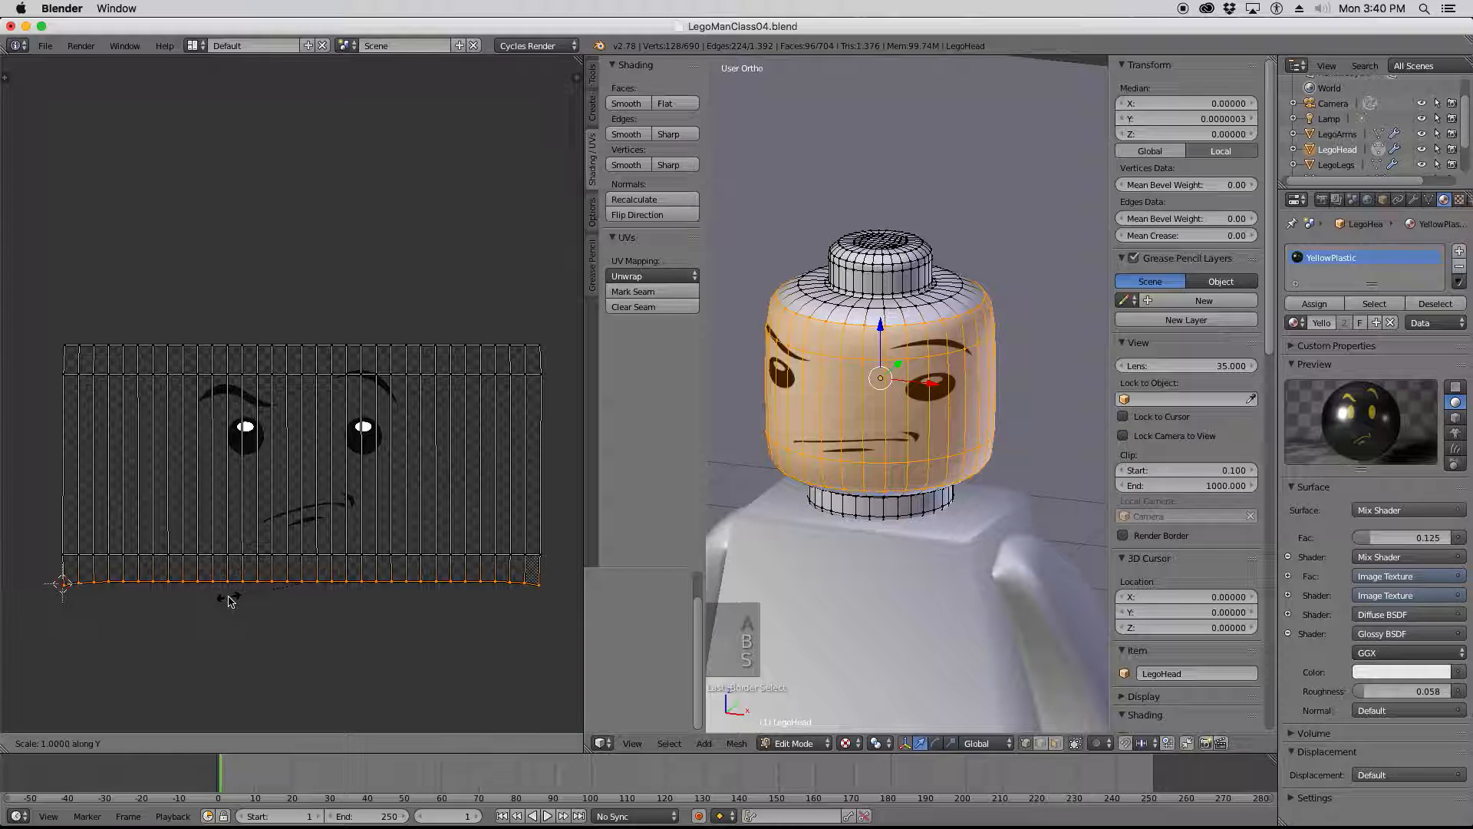
key("0")
key("Return")
key("a")
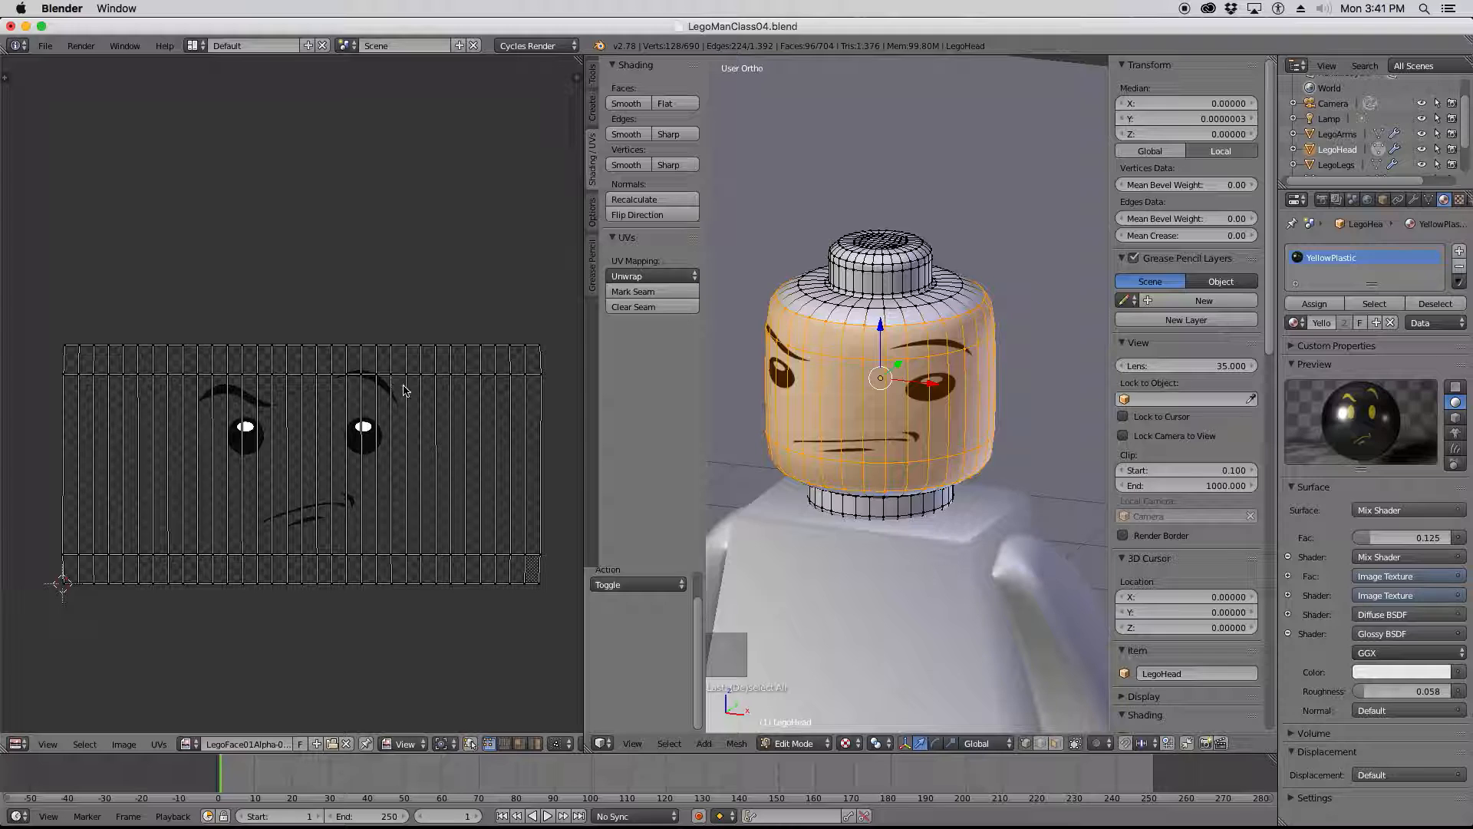
Scale the entire UV layout by about 2.02 along X to narrow the face on the head, then deselect everything.
key("a")
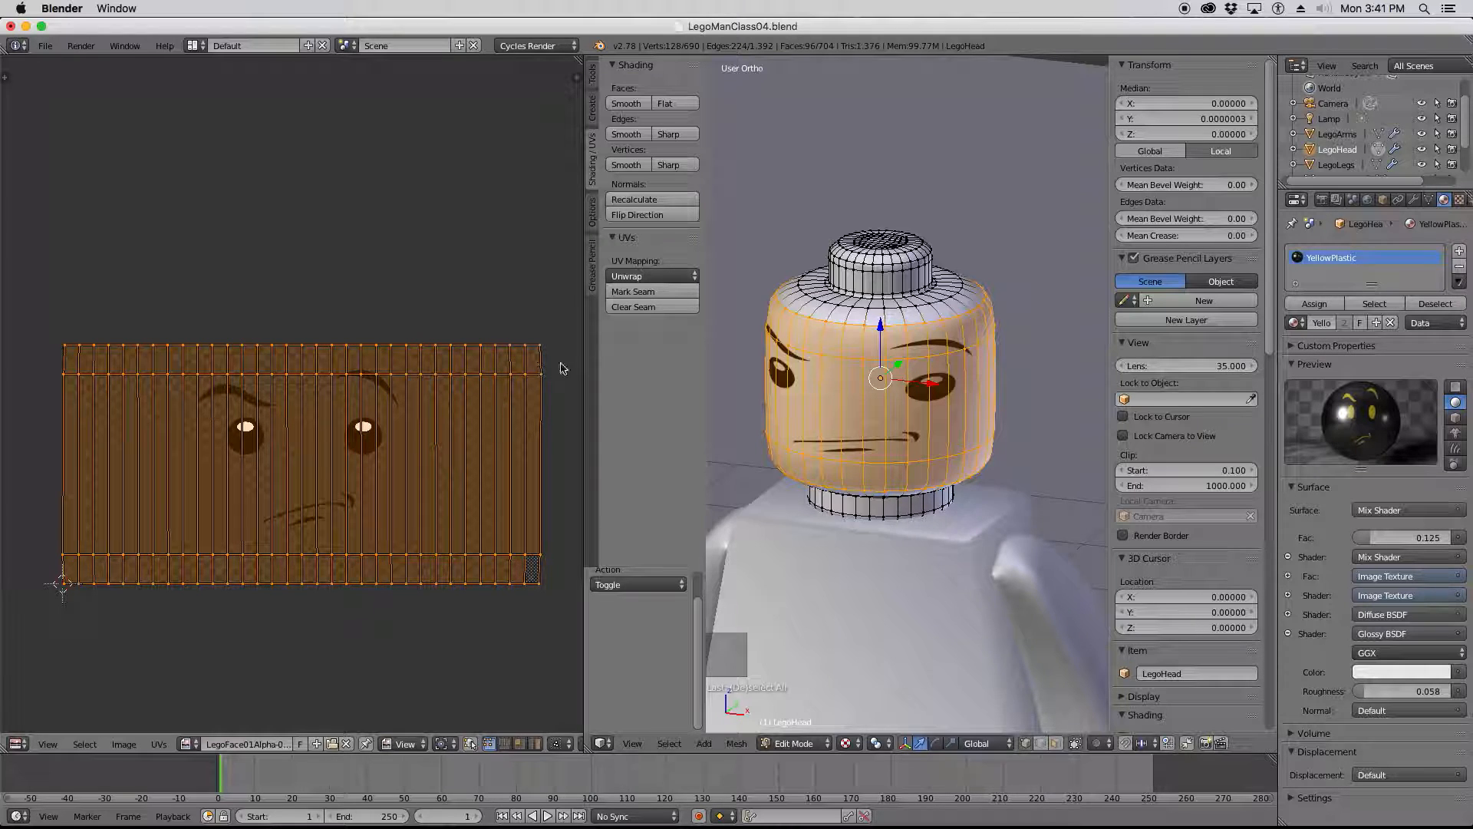
key("s")
key("x")
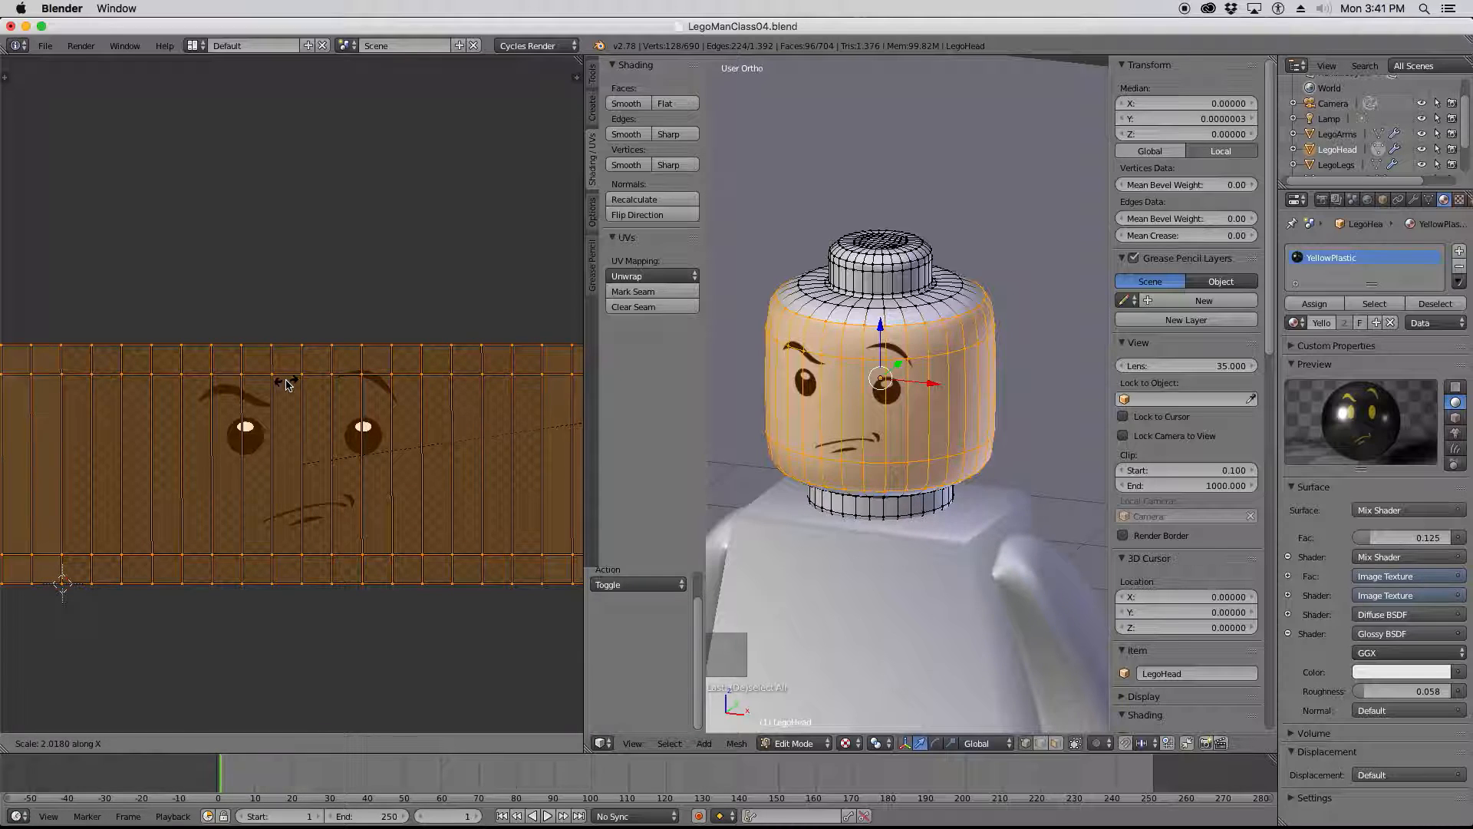
left_click(287, 383)
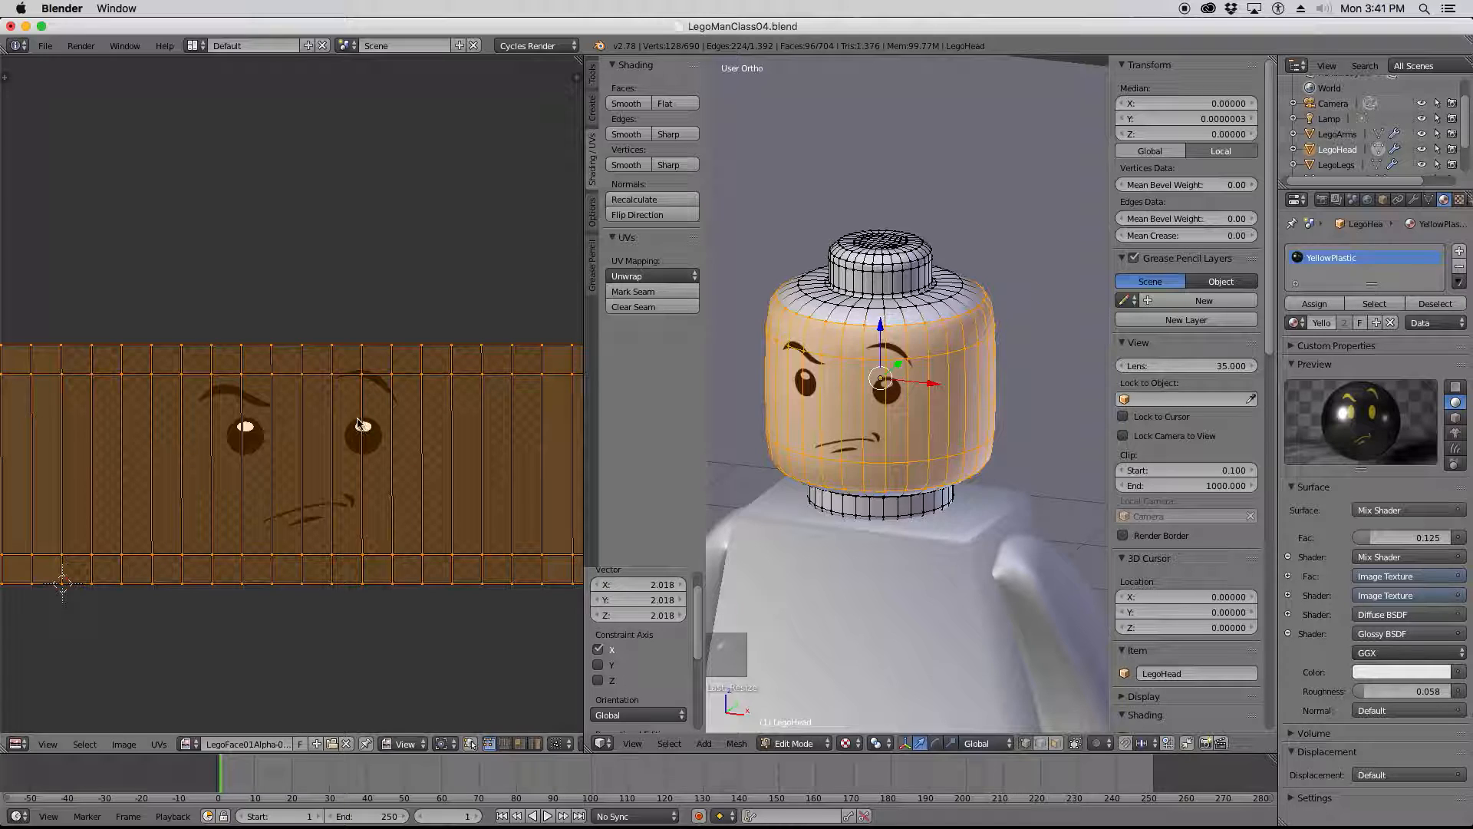
scroll(386, 415, "down", 4)
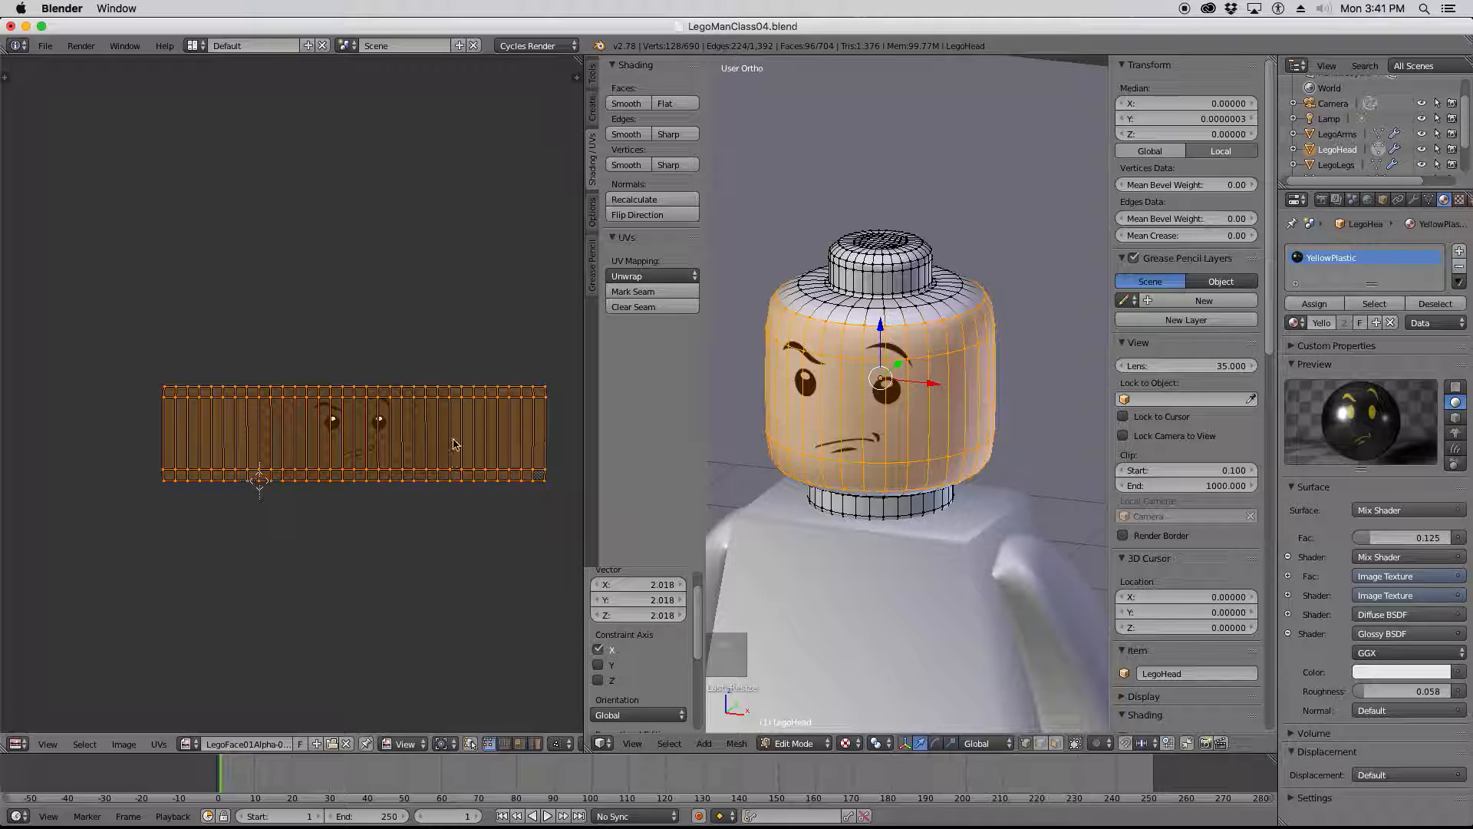
key("a")
Examine the back of the head around the seam and compare it with the UV layout's extent over the face image.
scroll(450, 449, "up", 5)
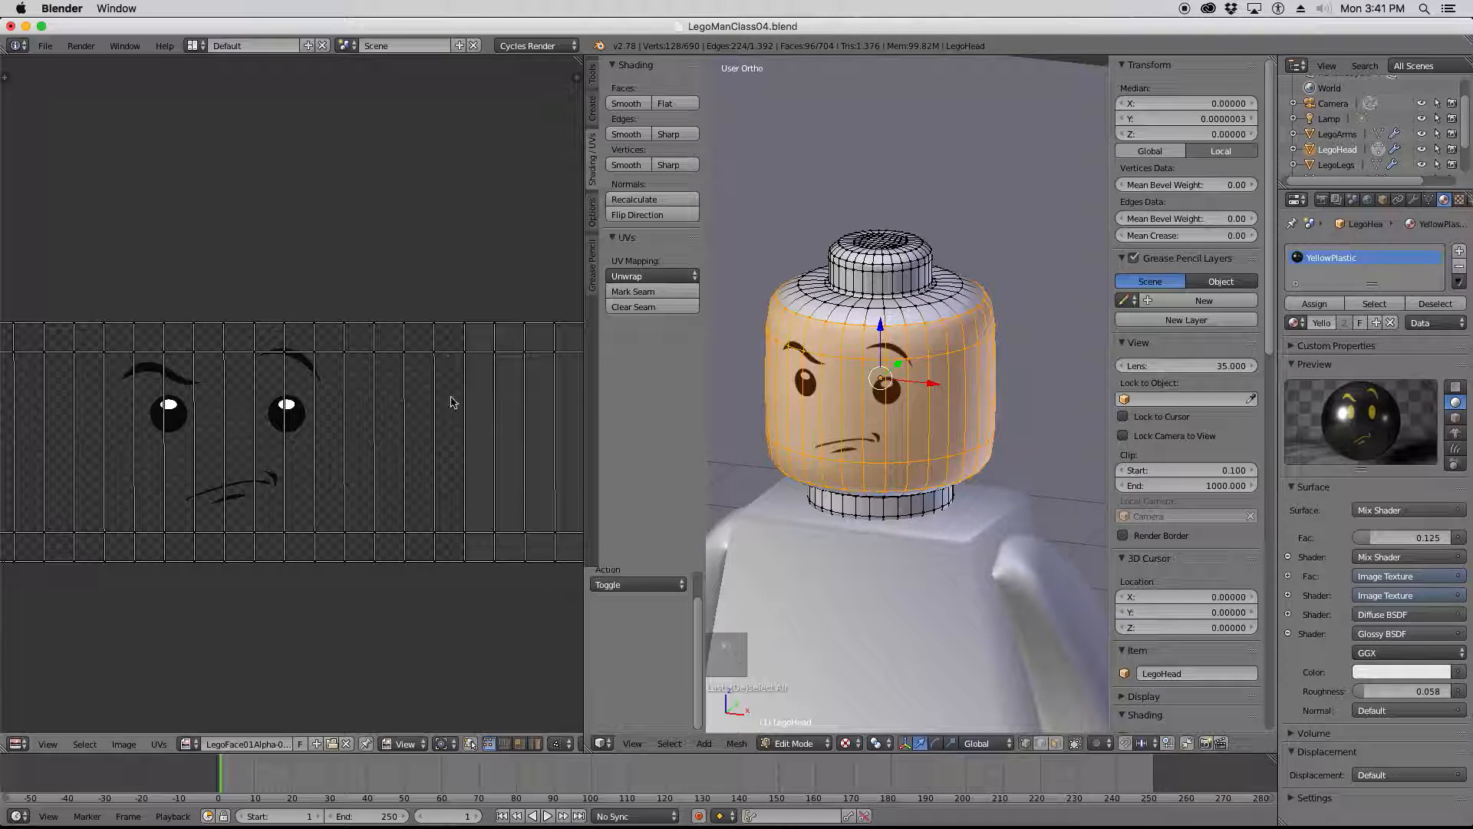
scroll(407, 438, "up", 1)
scroll(404, 438, "down", 5)
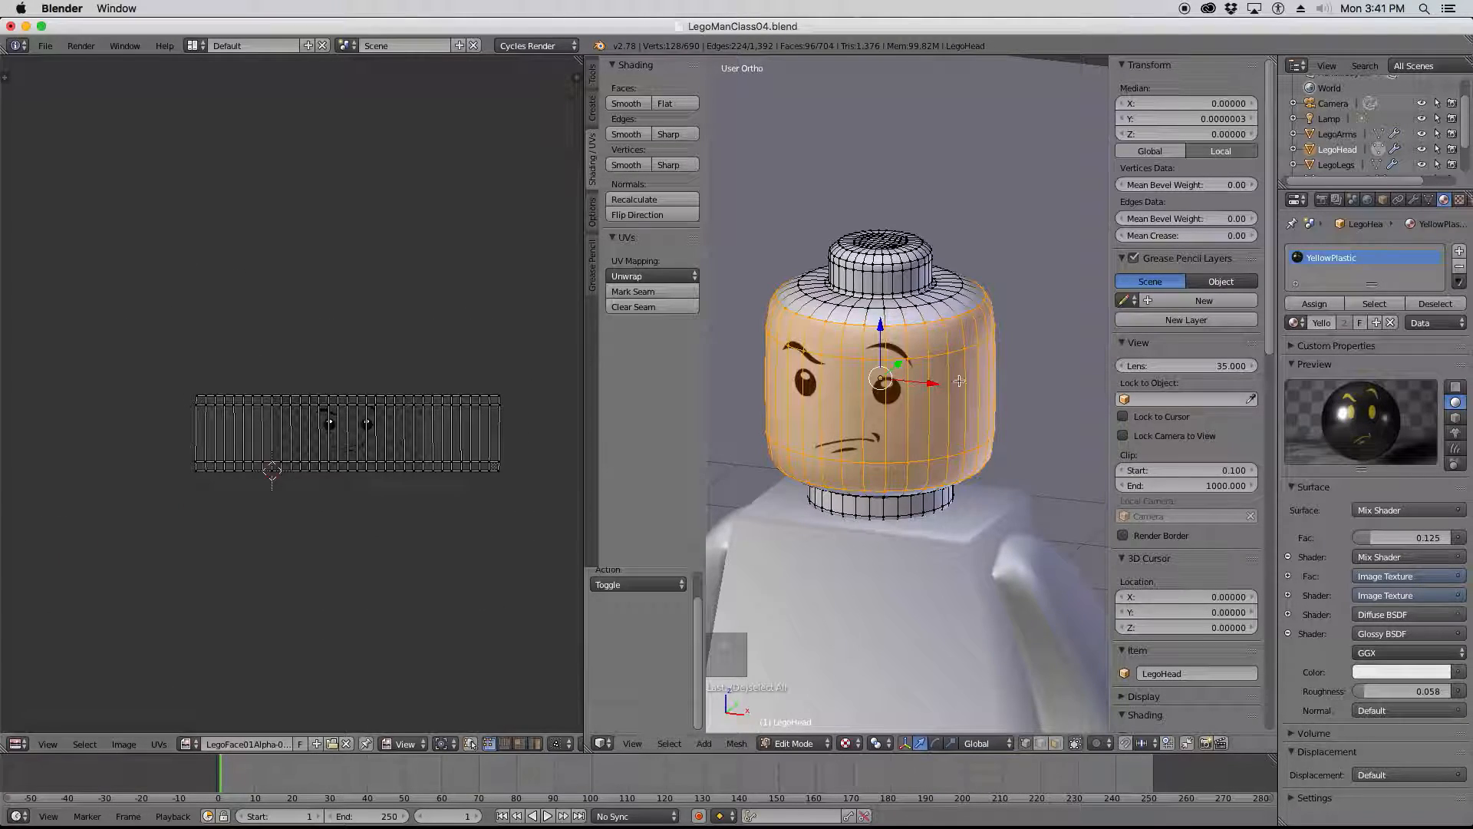
mouse_move(1040, 334)
middle_mouse_down()
mouse_move(1004, 350)
mouse_move(750, 312)
middle_mouse_up()
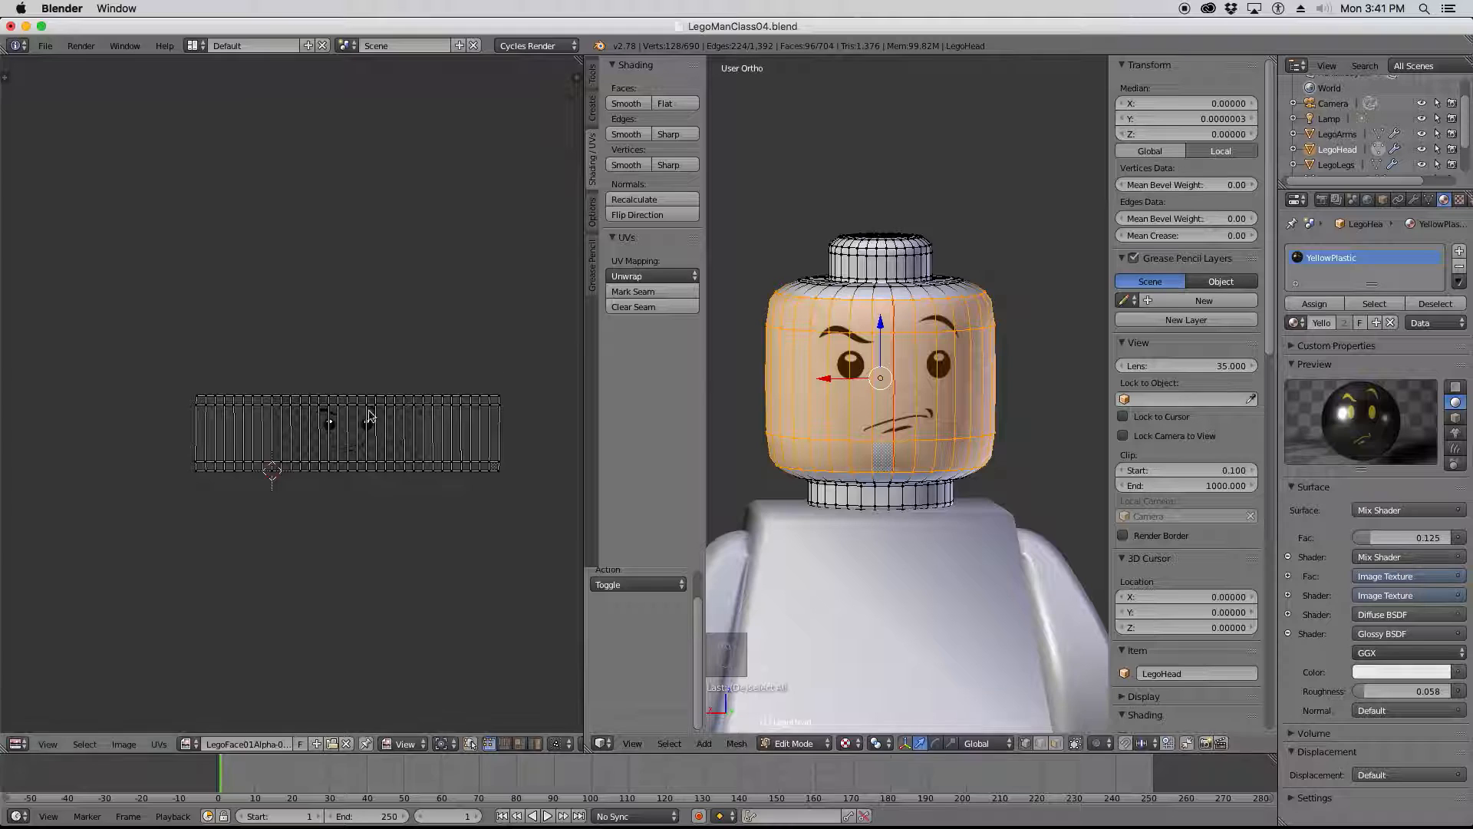
scroll(420, 412, "up", 4)
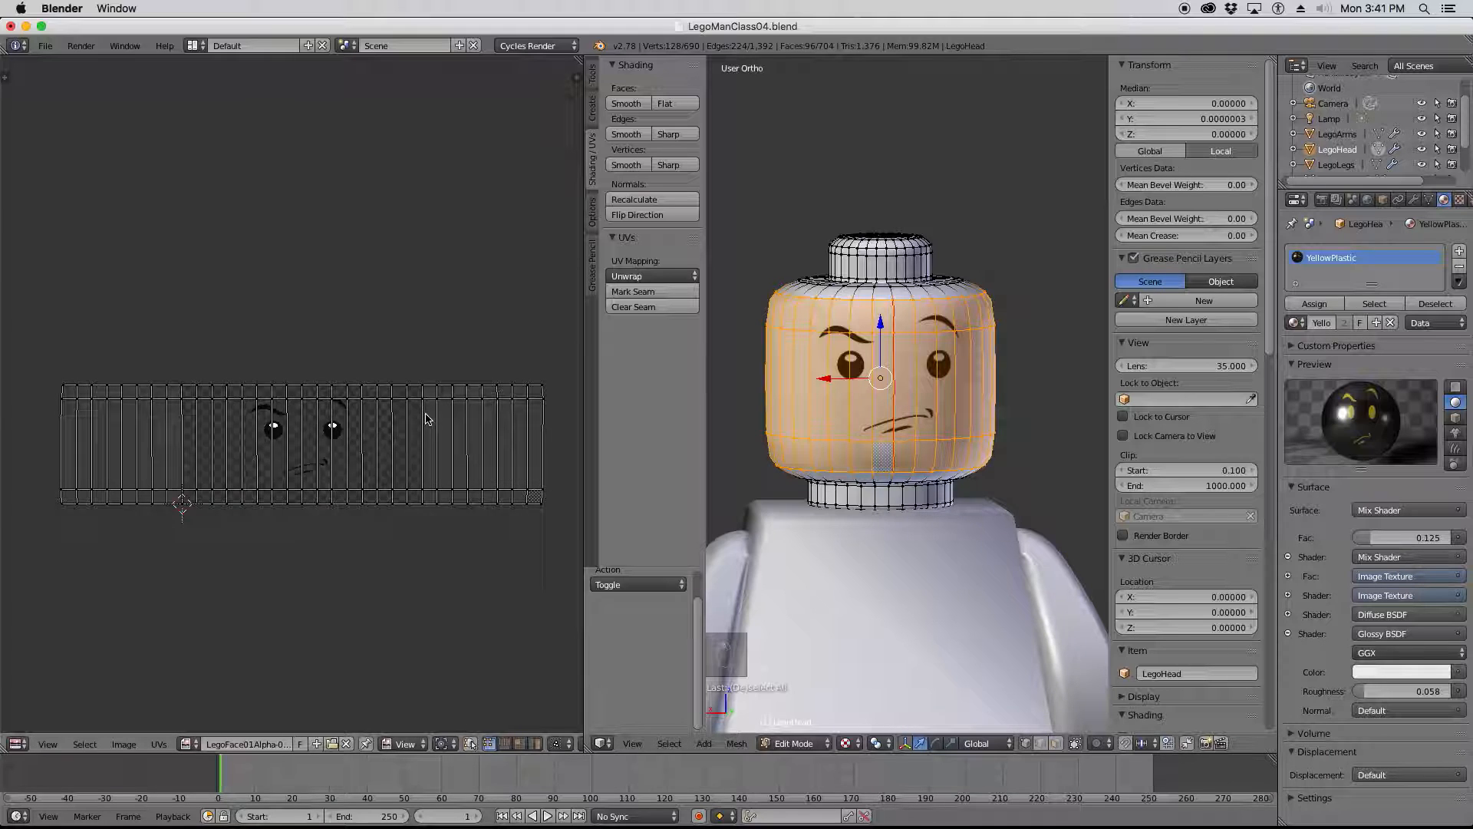
scroll(409, 435, "down", 2)
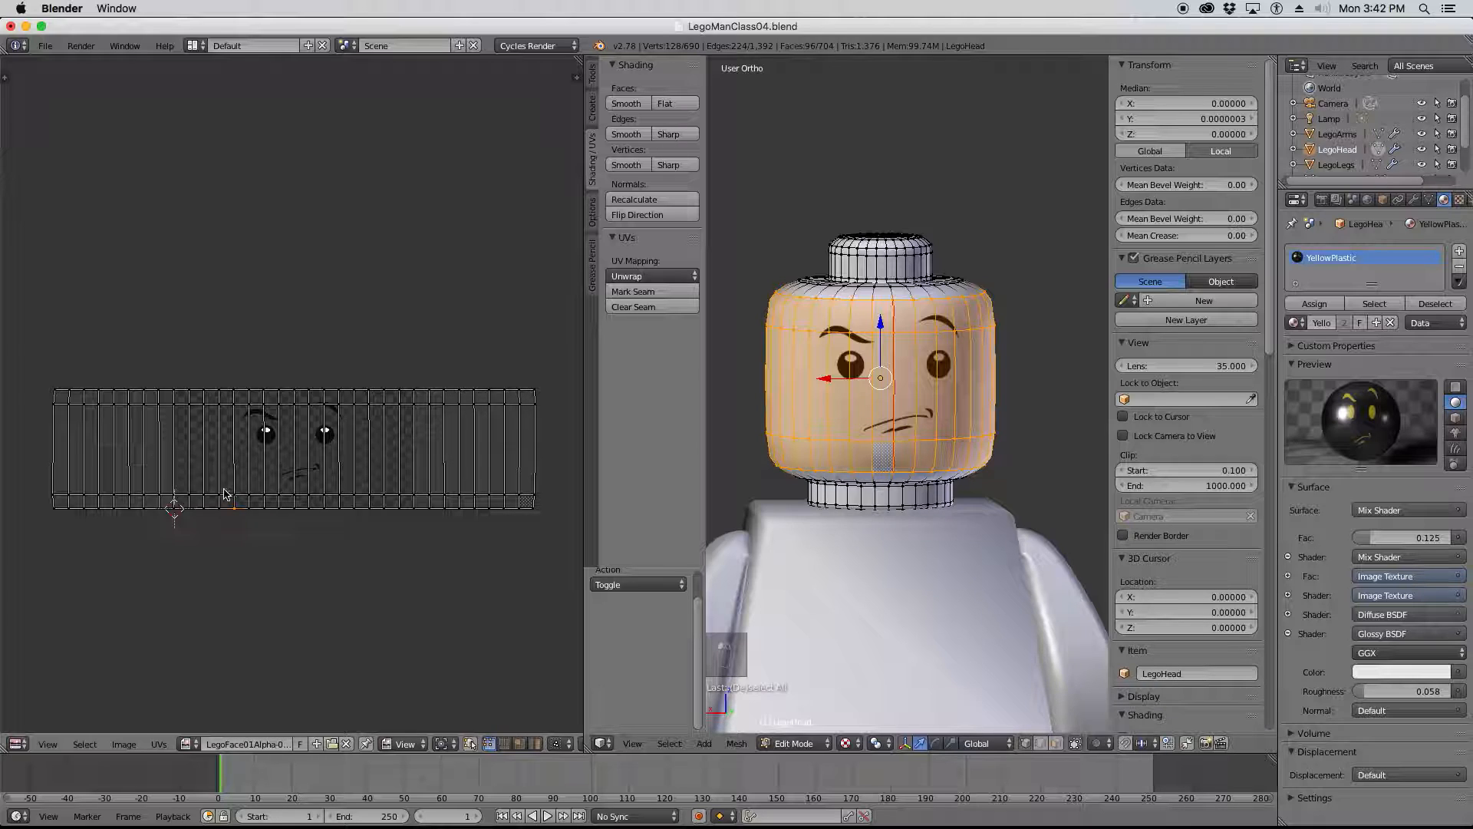
Snap the 2D cursor to the selected bottom-row UV vertex left of the face and set the pivot to 2D Cursor.
key("shift+s")
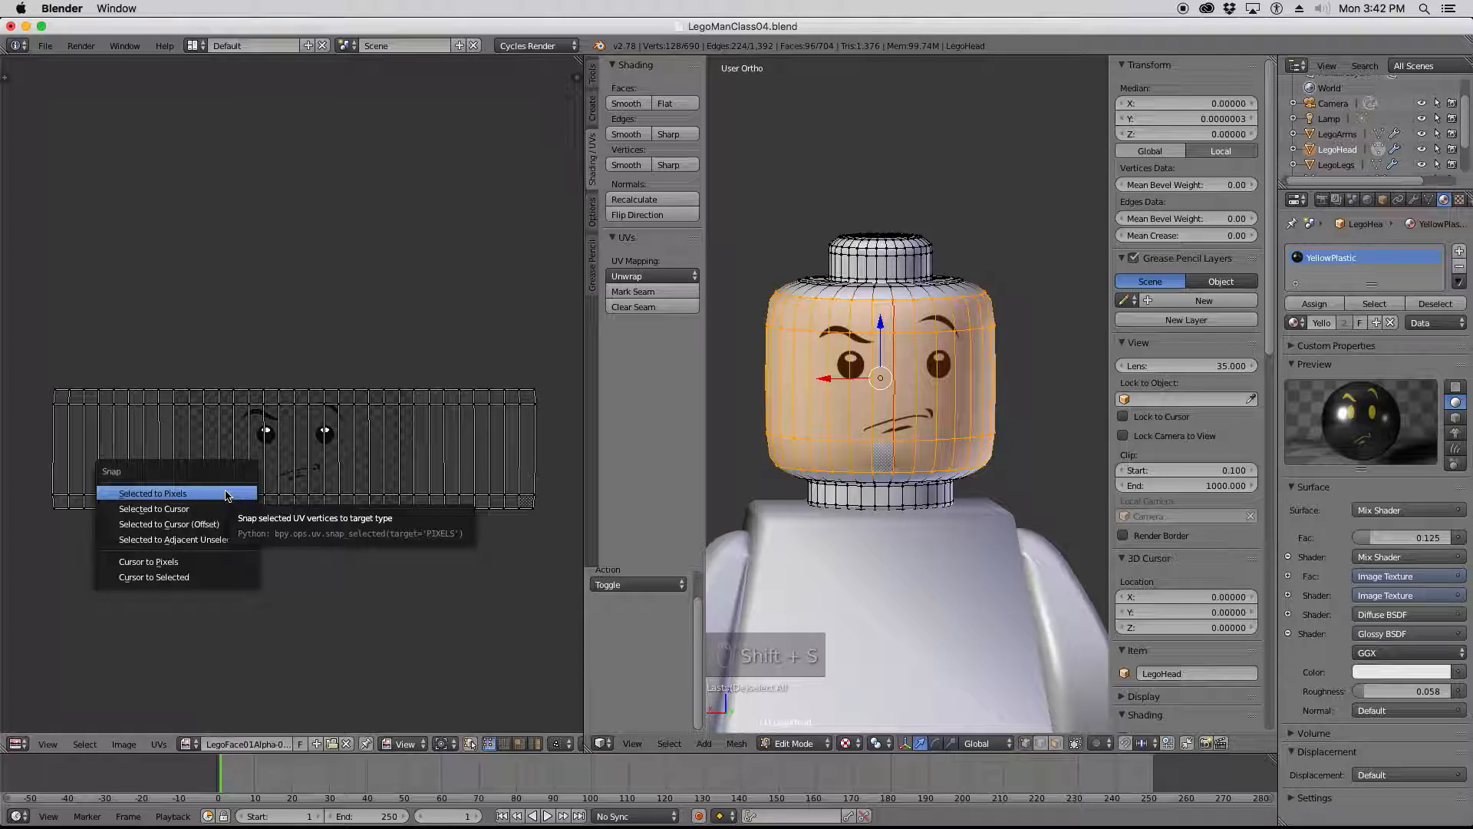
left_click(192, 579)
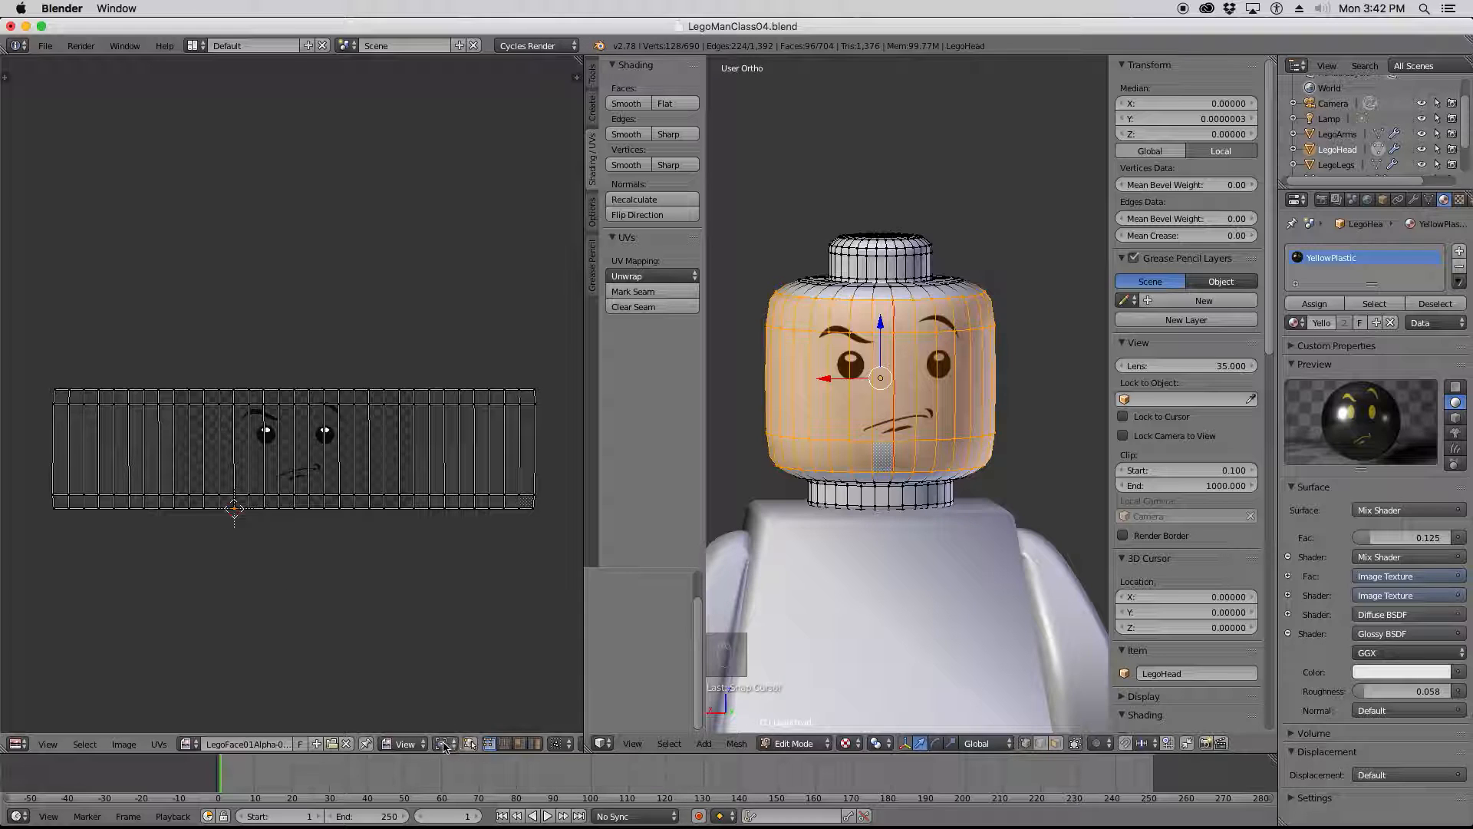
left_click(444, 744)
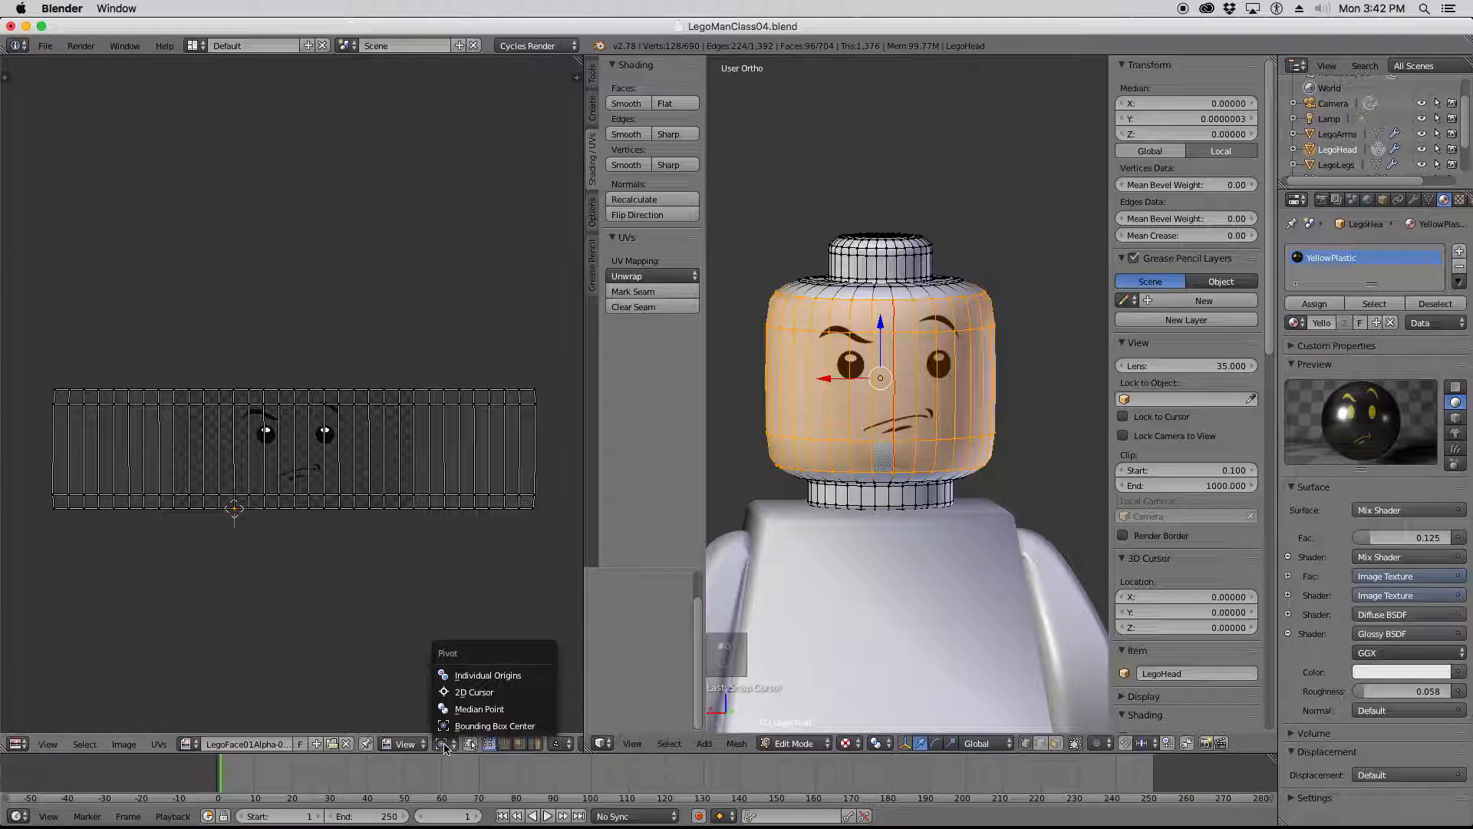
left_click(455, 694)
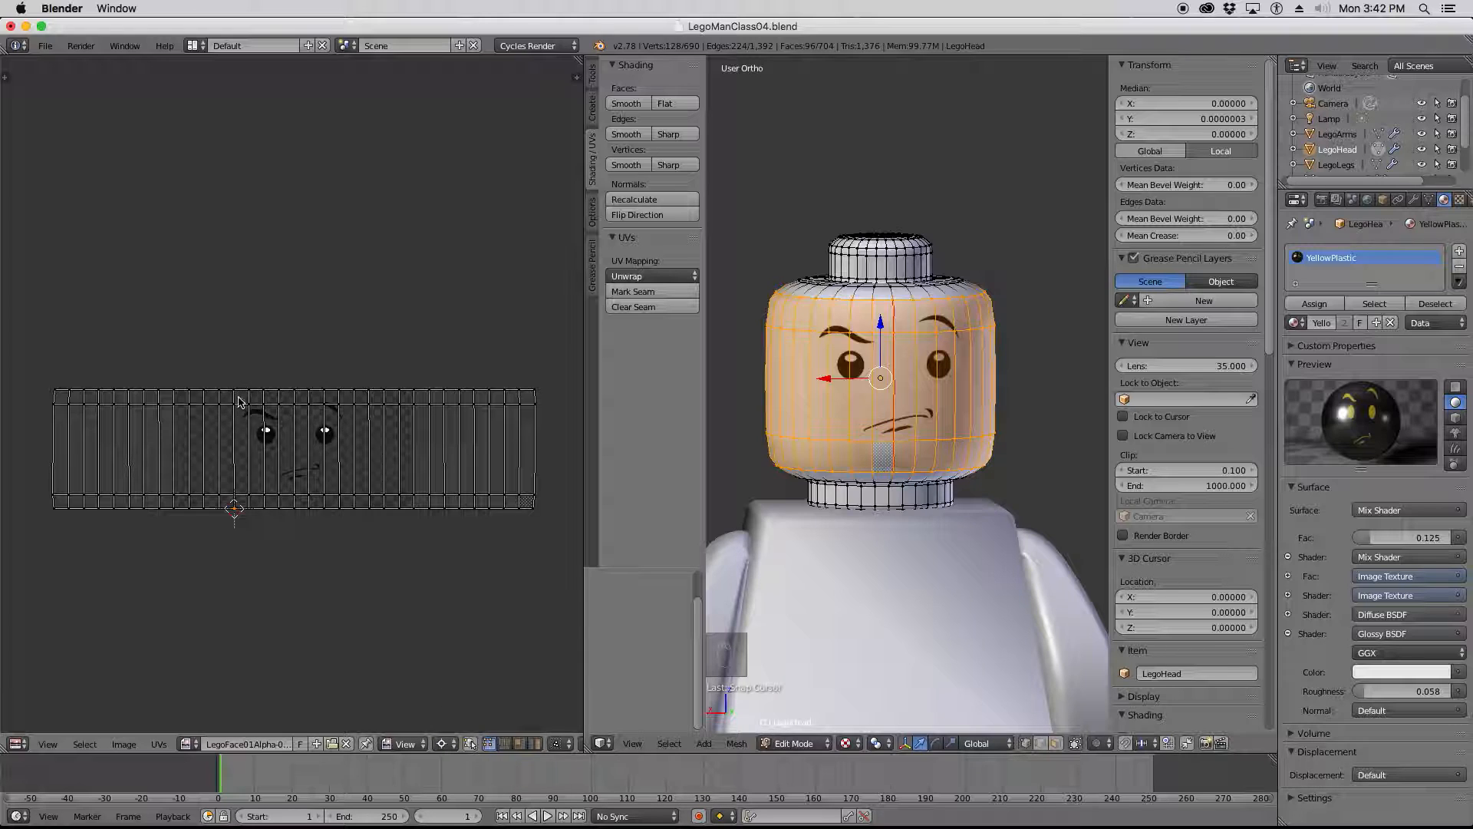
Select all UV columns from the 2D cursor to the layout's left end and scale them by about 0.321 along X.
key("a")
key("b")
left_click_drag(241, 364, 46, 532)
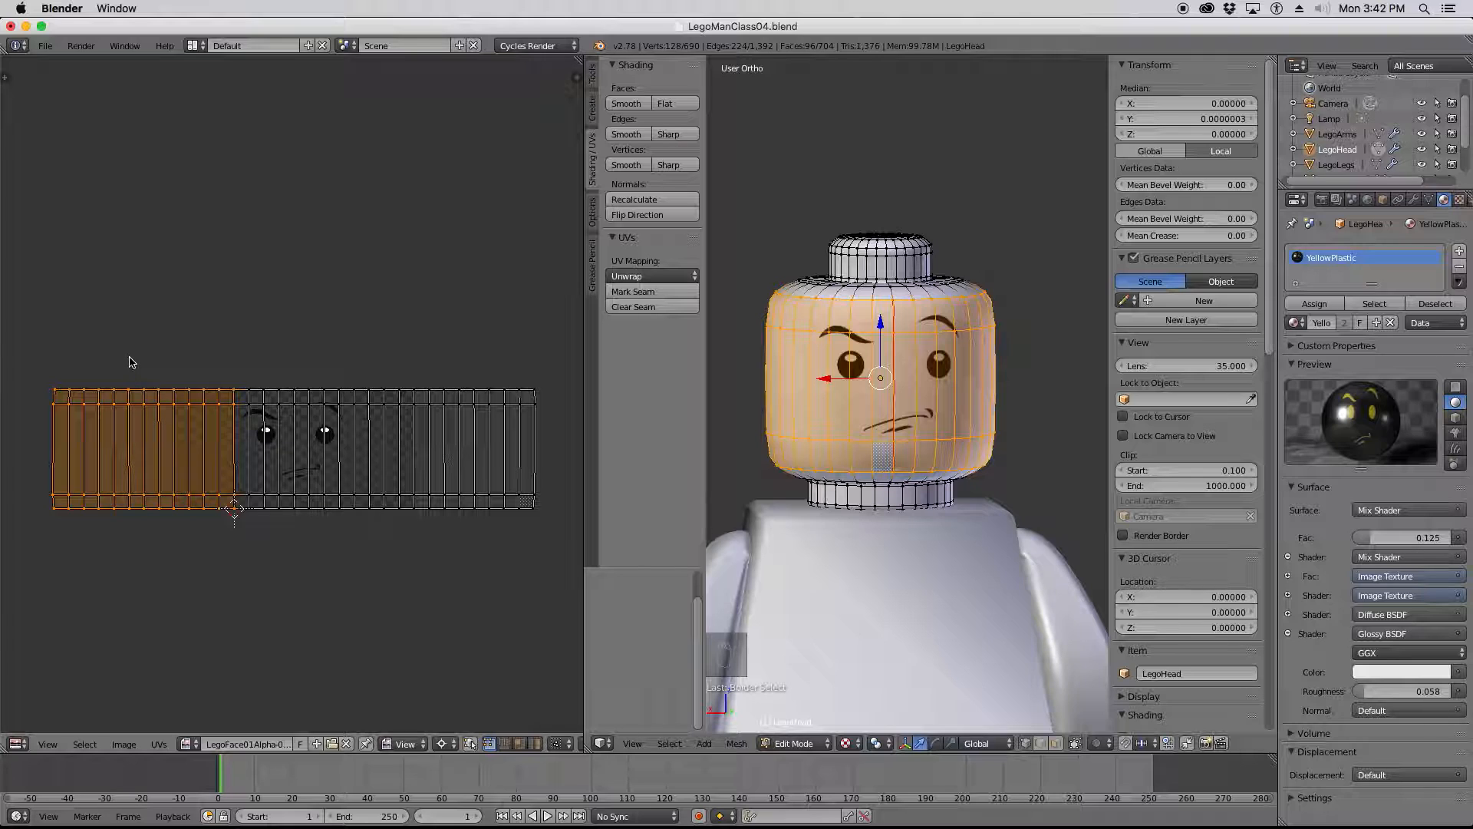
key("s")
key("x")
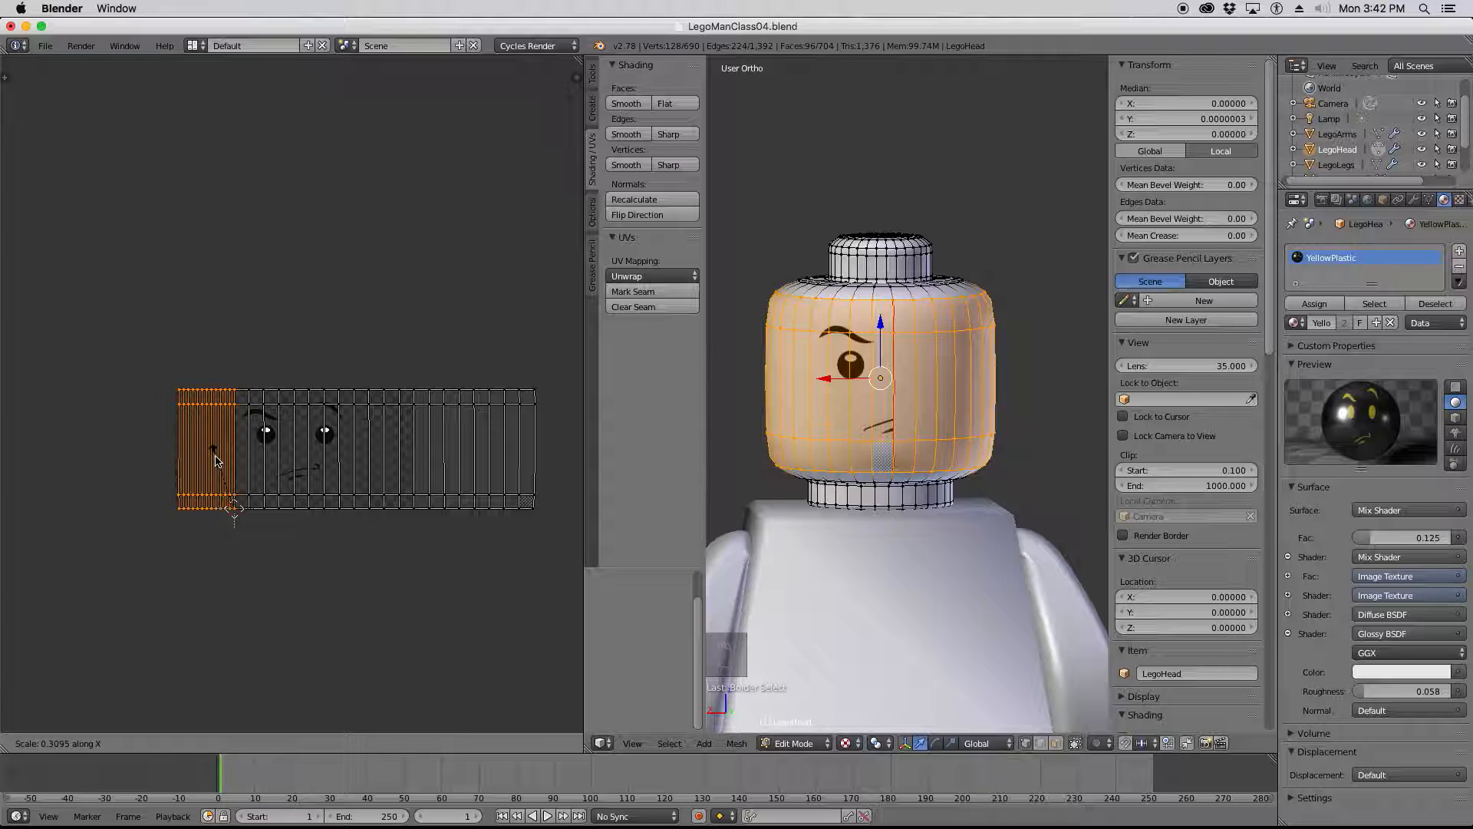
left_click(198, 402)
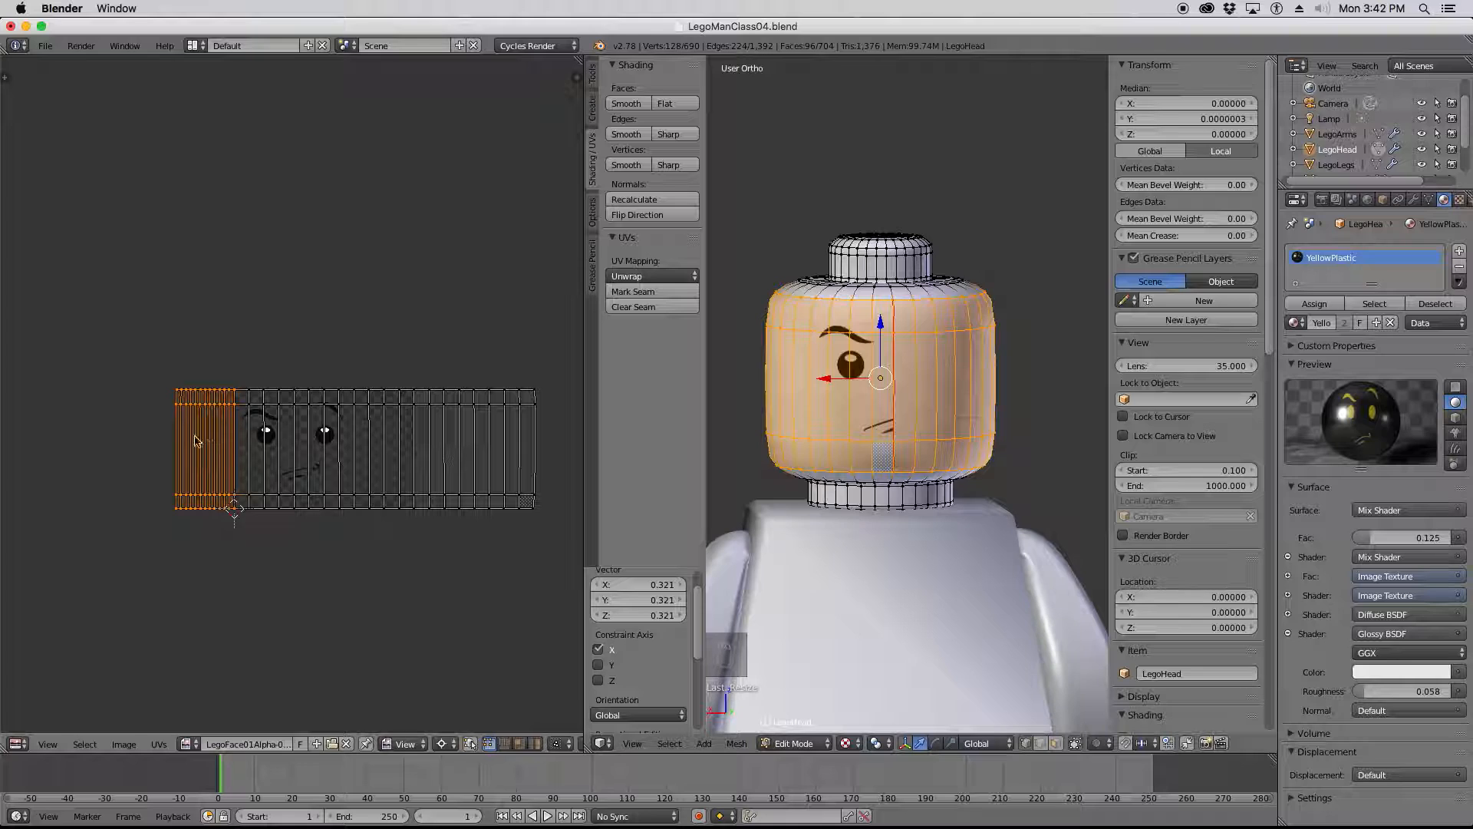
Snap the 2D cursor to the bottom-row UV vertex just right of the face.
right_click(354, 508)
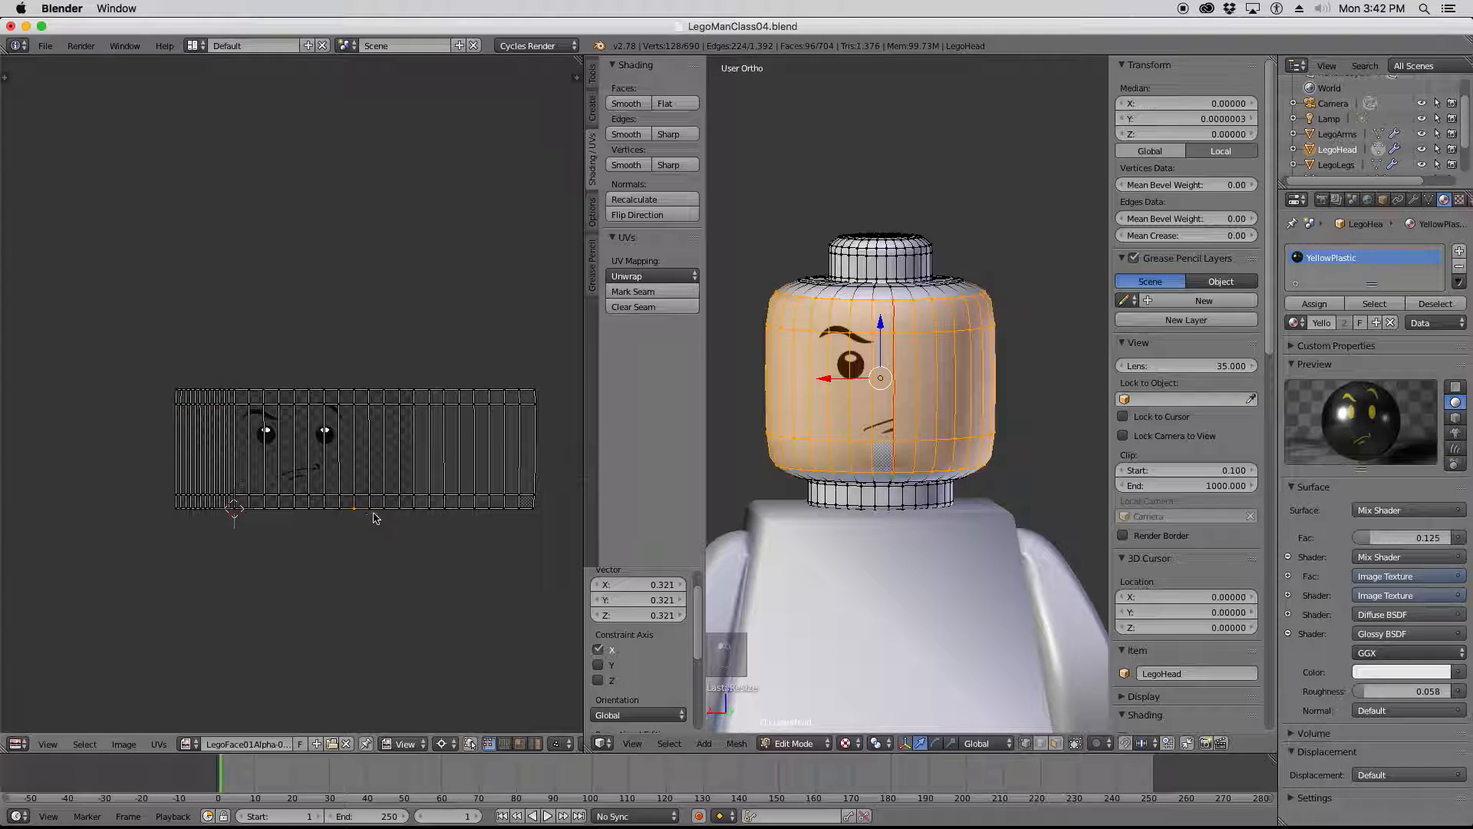
key("shift+s")
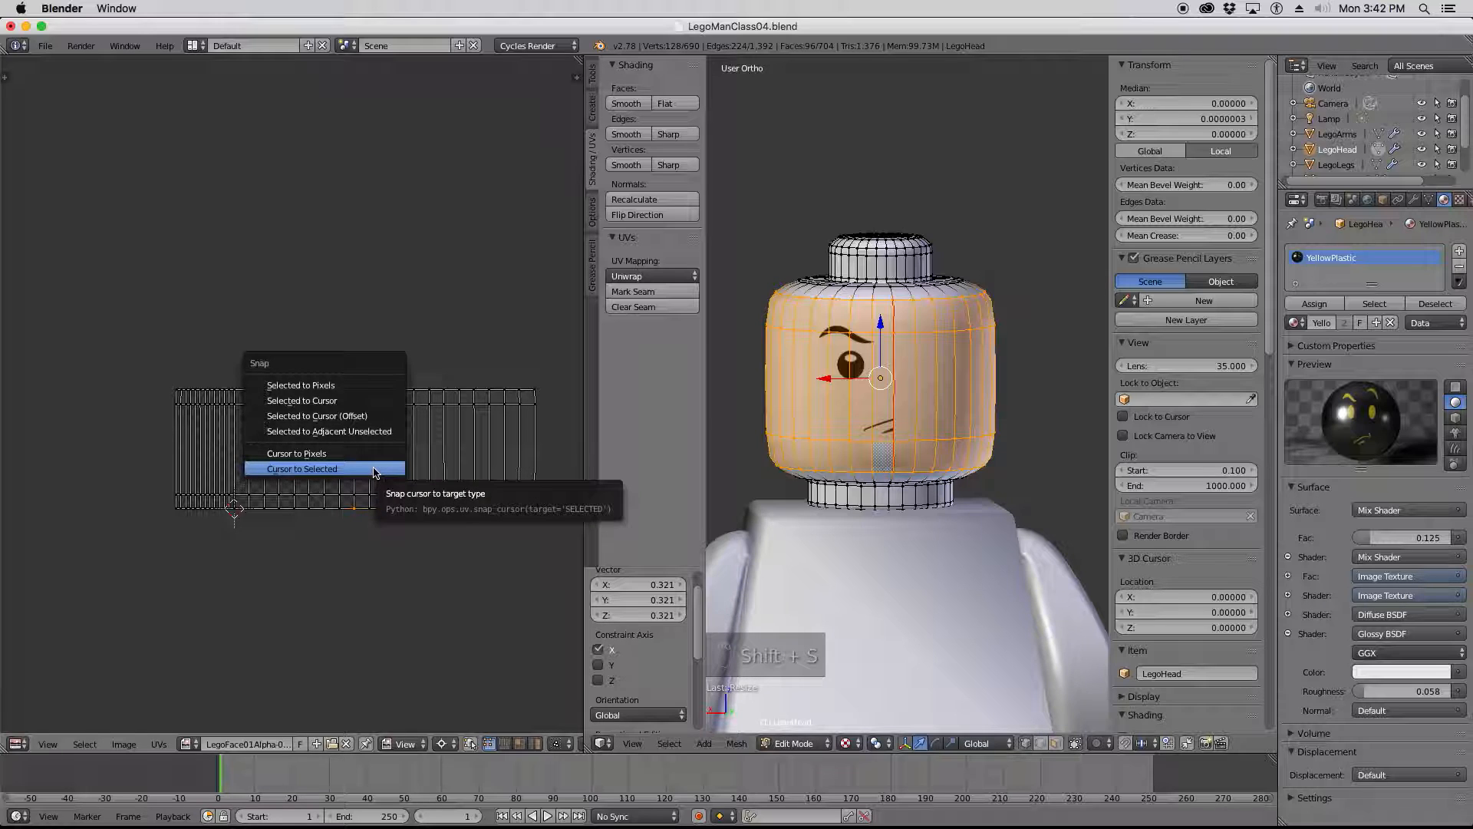
left_click(315, 470)
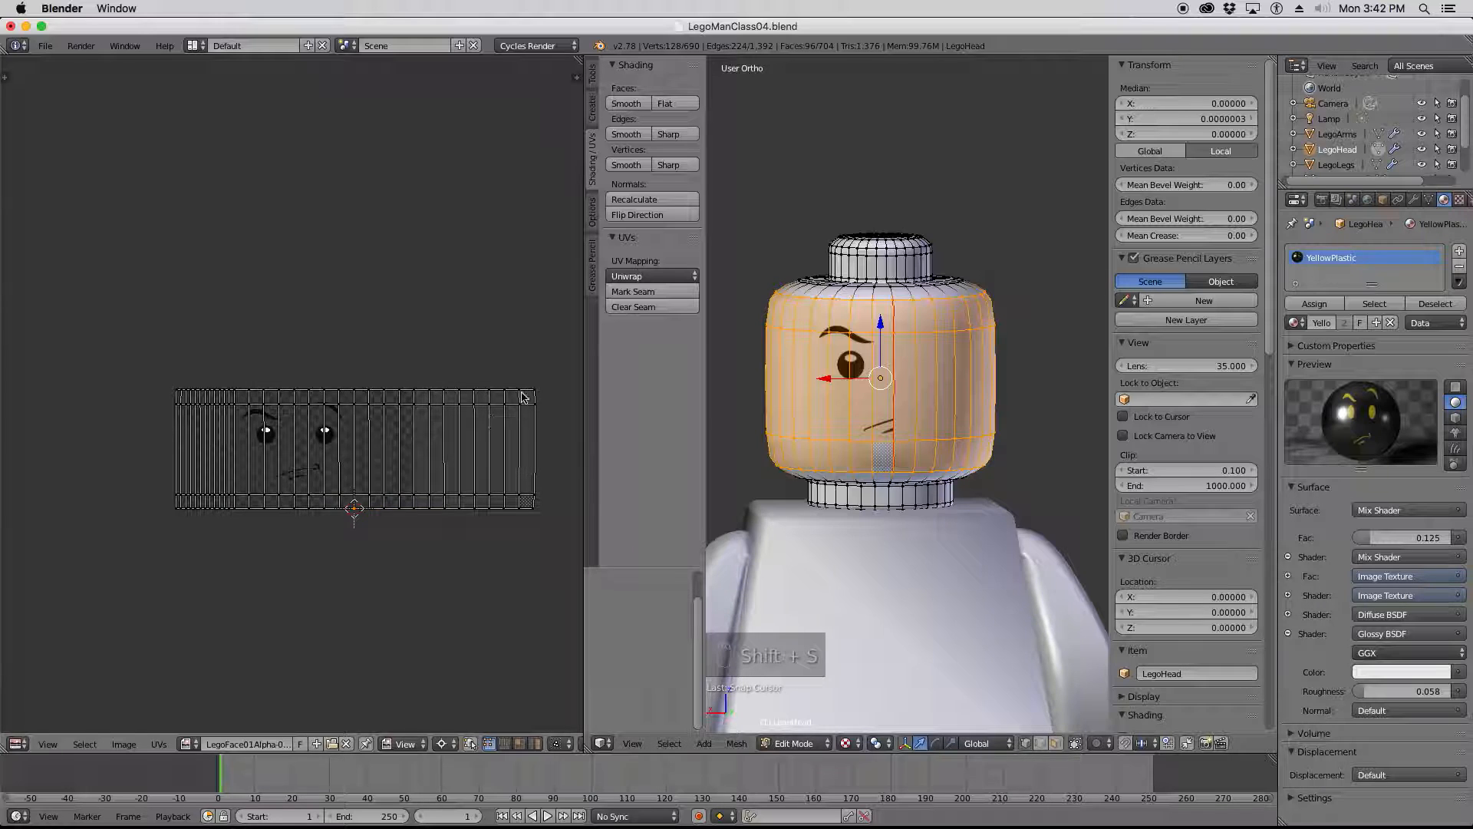
Scale the UV columns right of the 2D cursor by about 0.315 along X, then deselect everything.
key("a")
key("b")
left_click_drag(547, 357, 353, 540)
key("s")
key("x")
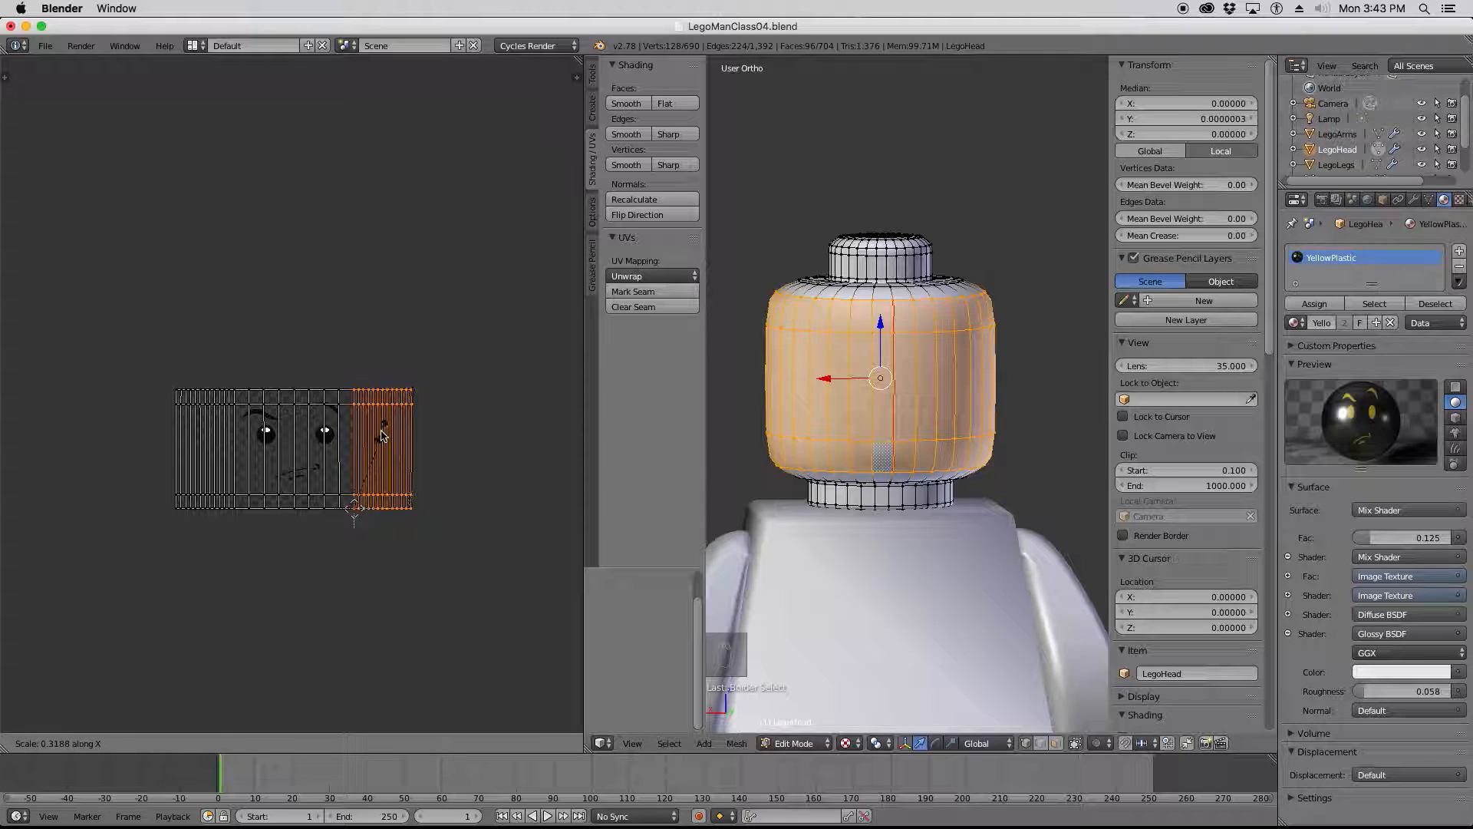
left_click(381, 436)
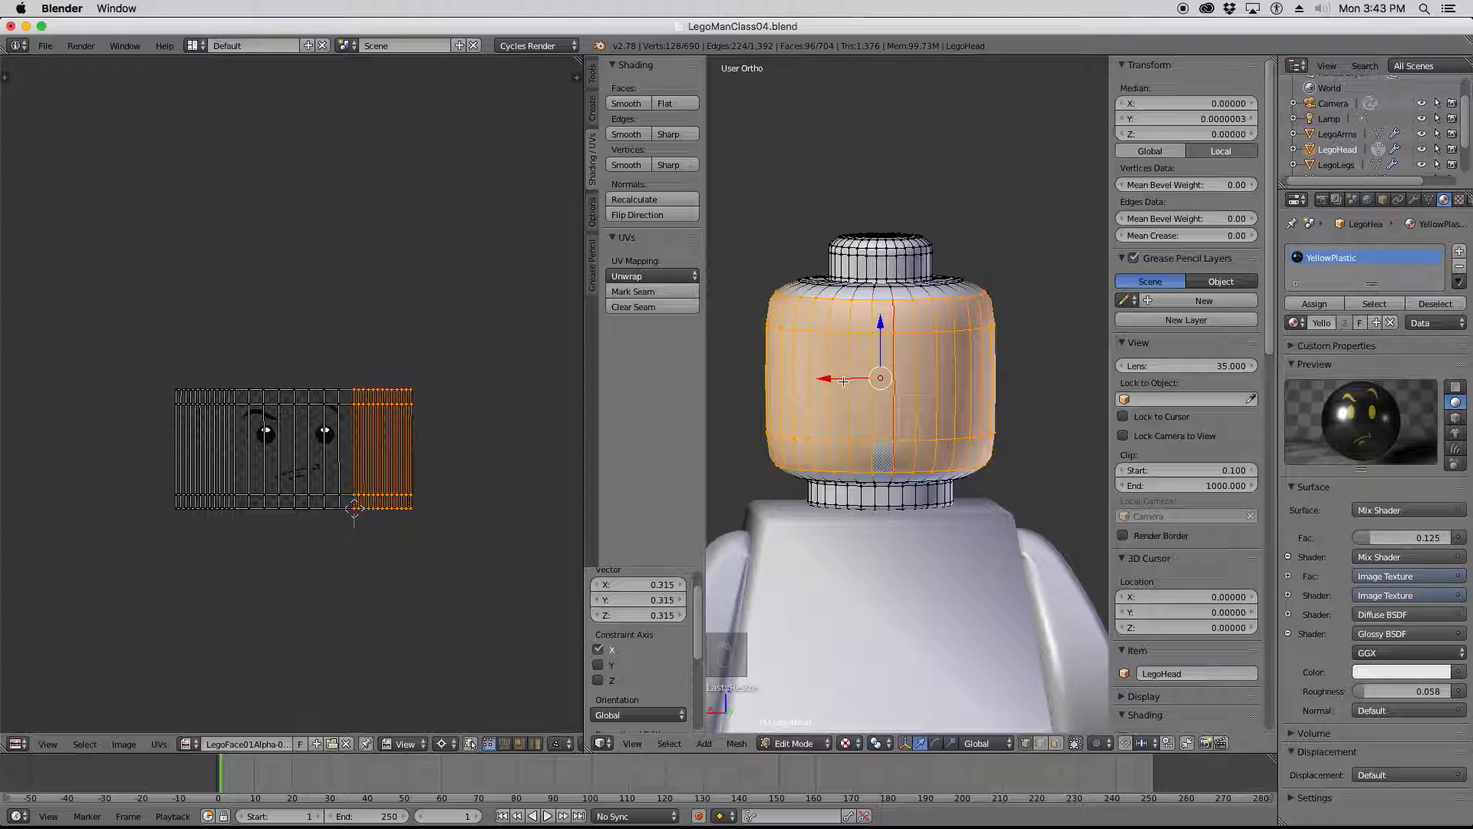
key("a")
key("a")
key("a")
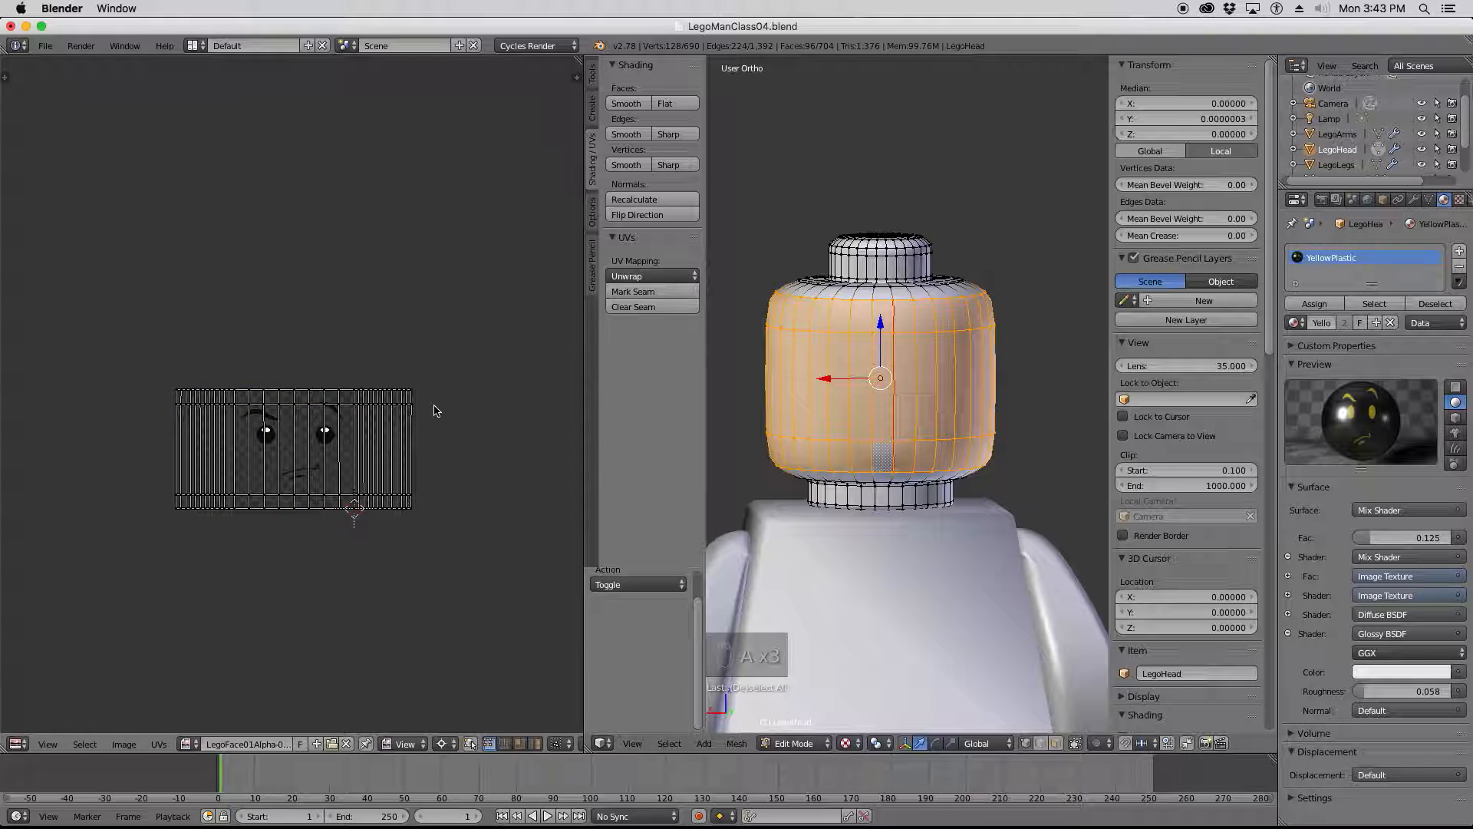
Show the front of the head with Rendered viewport shading.
middle_click_drag(804, 380, 941, 381)
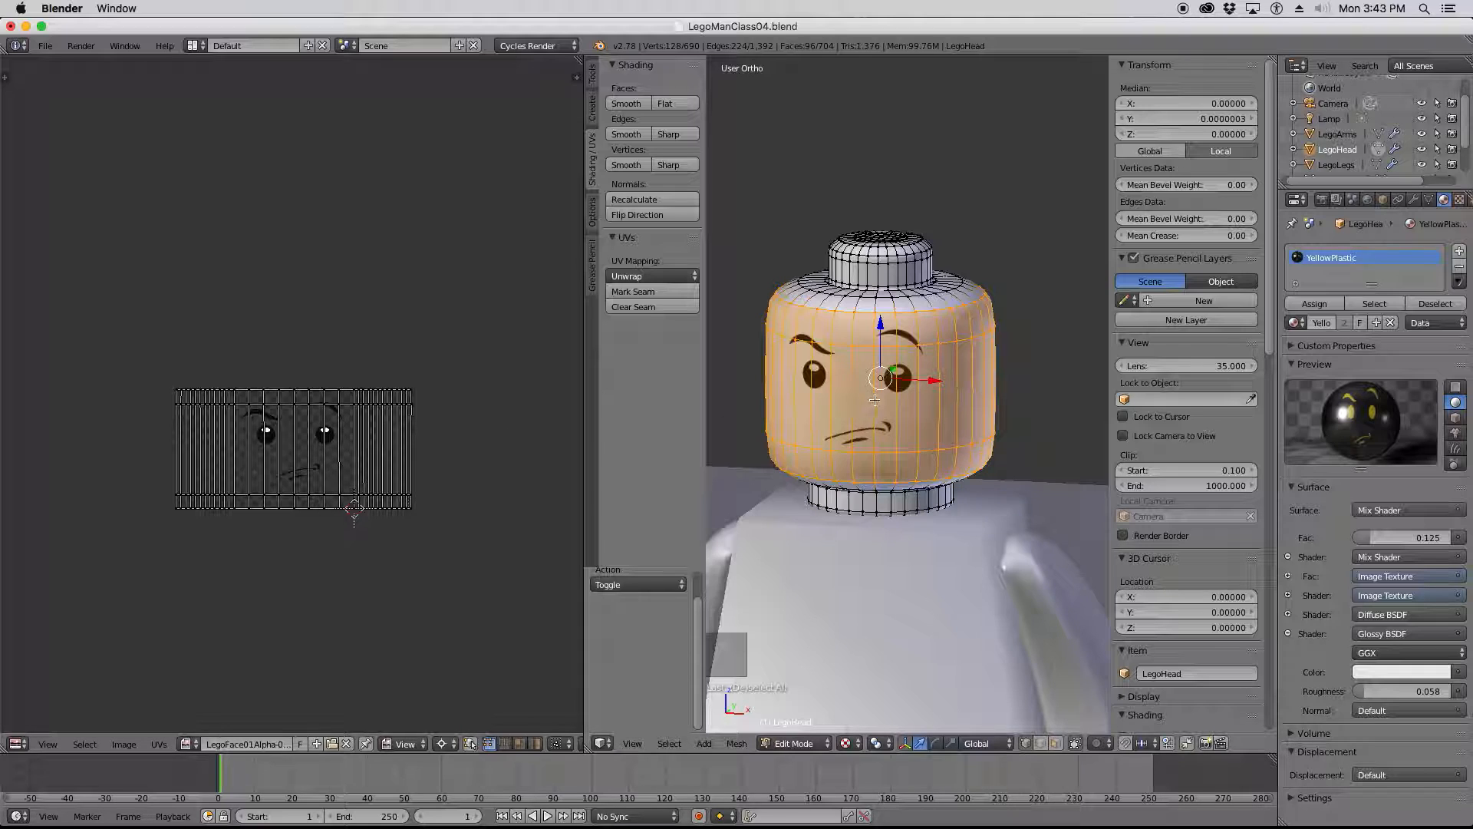
left_click(857, 743)
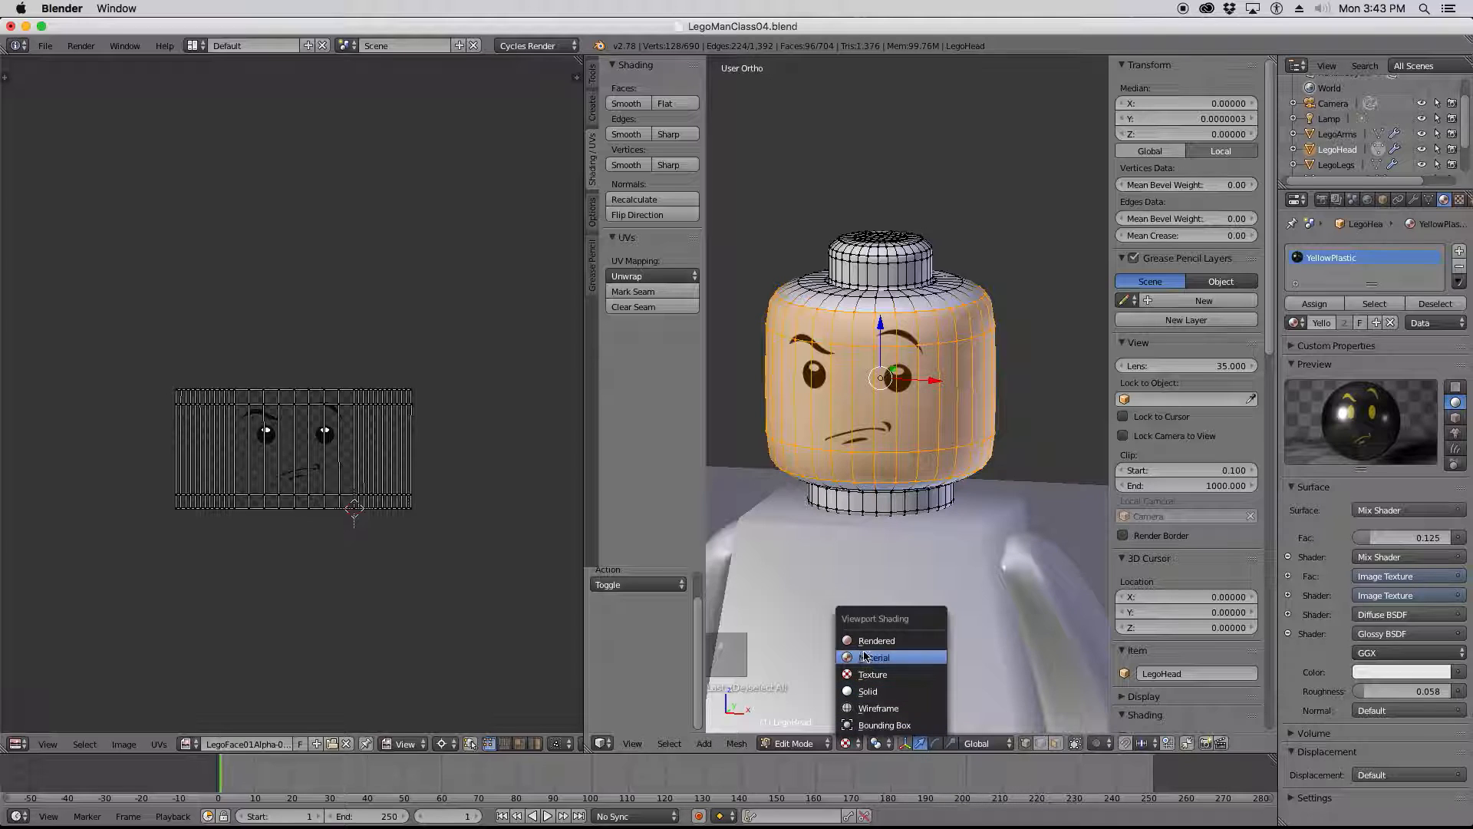
left_click(865, 642)
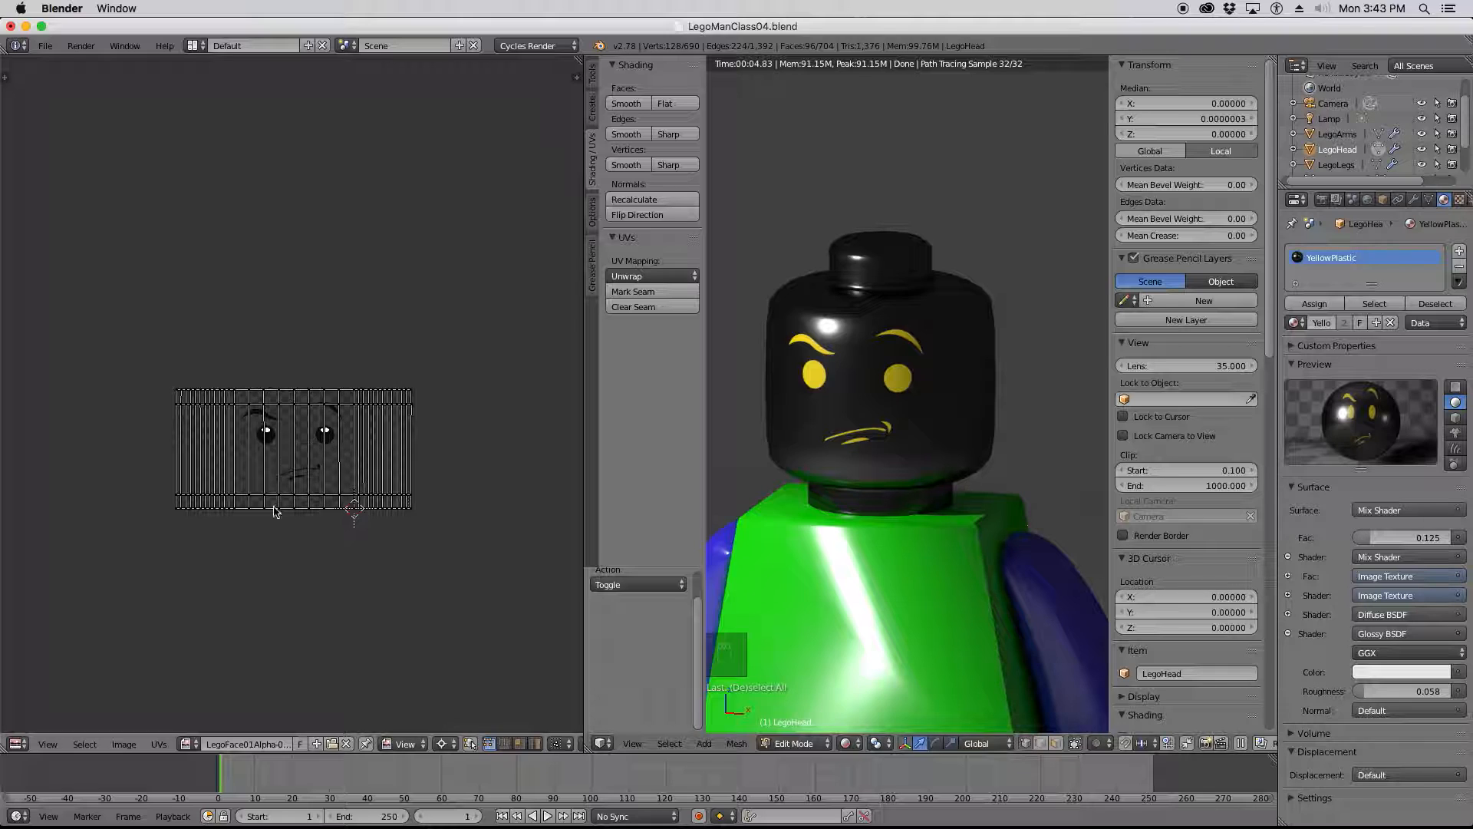
Switch the UV area to the Node Editor and move the Image Texture and first Mix Shader nodes farther apart.
left_click(17, 744)
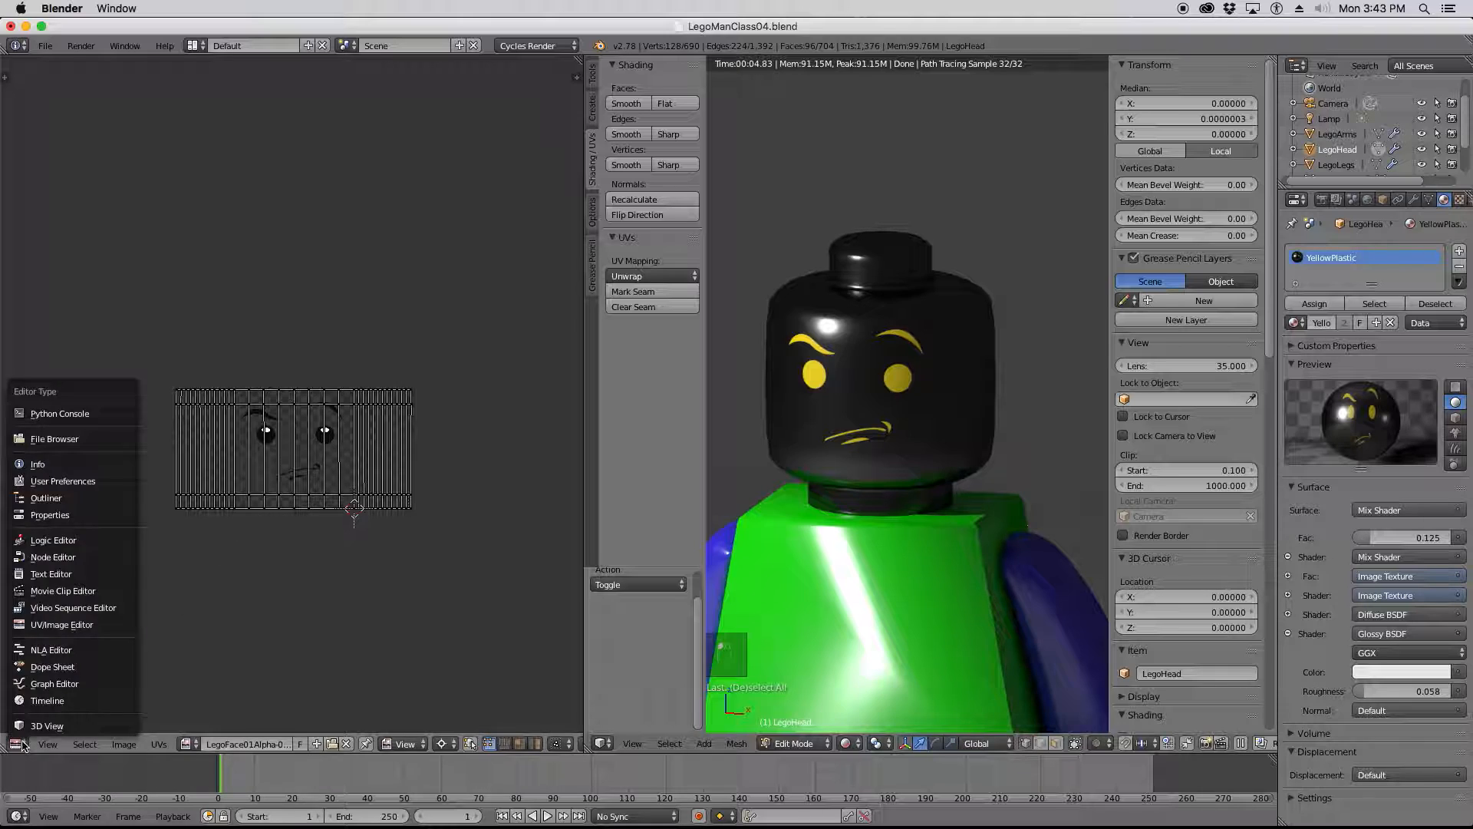
left_click(53, 558)
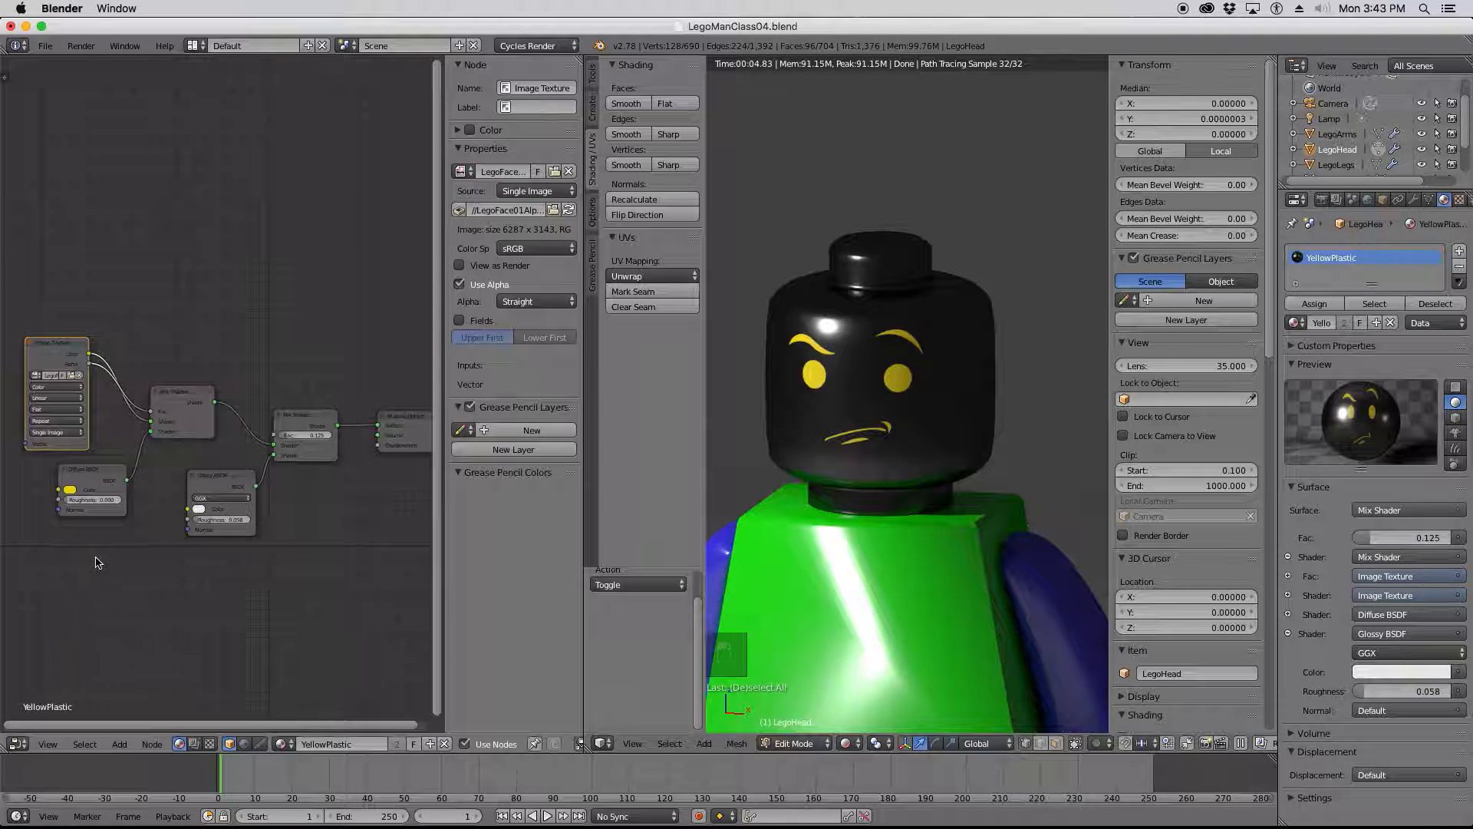
scroll(282, 583, "down", 1)
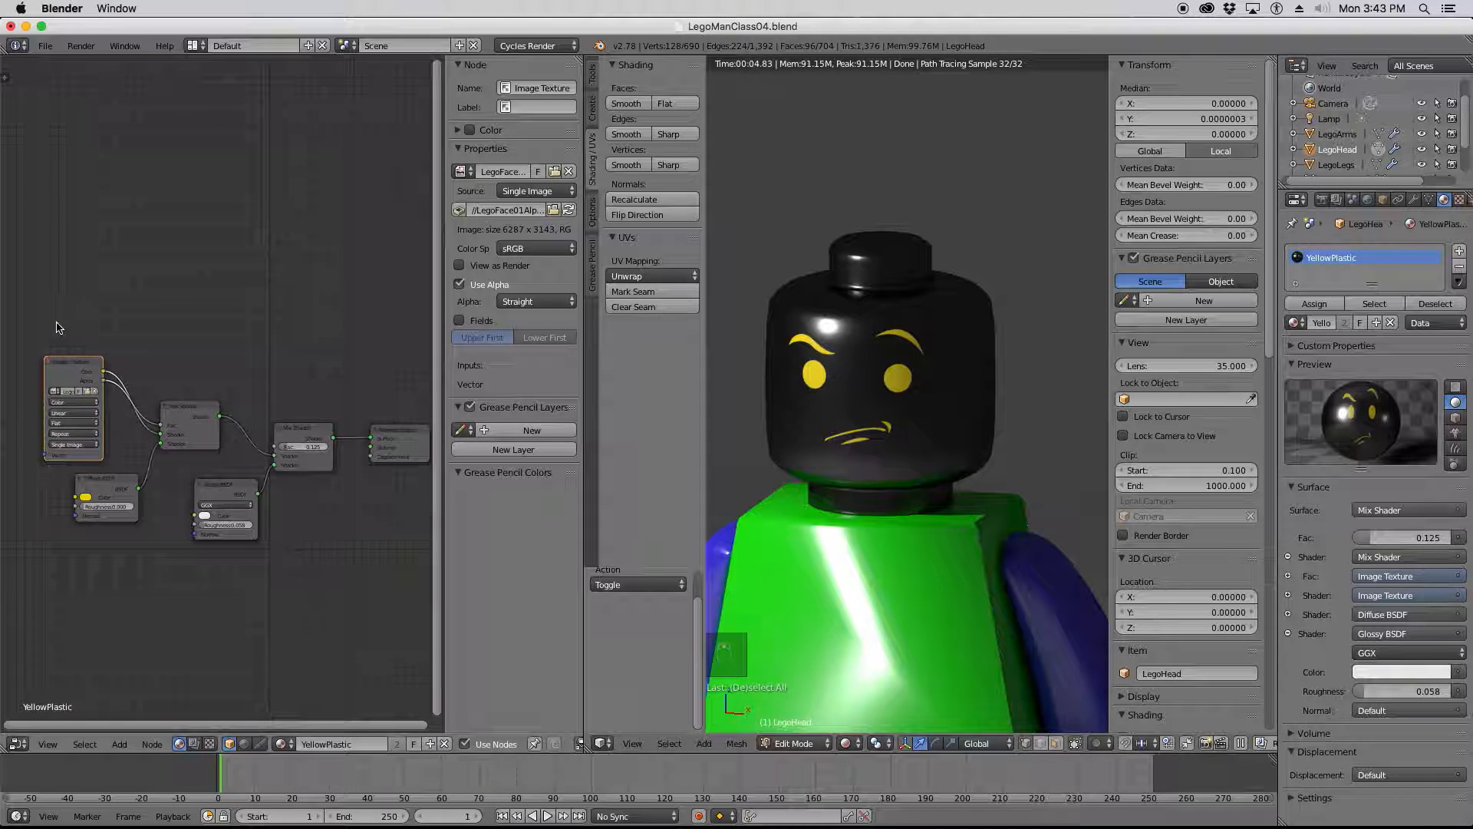
scroll(62, 373, "up", 1)
scroll(62, 377, "up", 1)
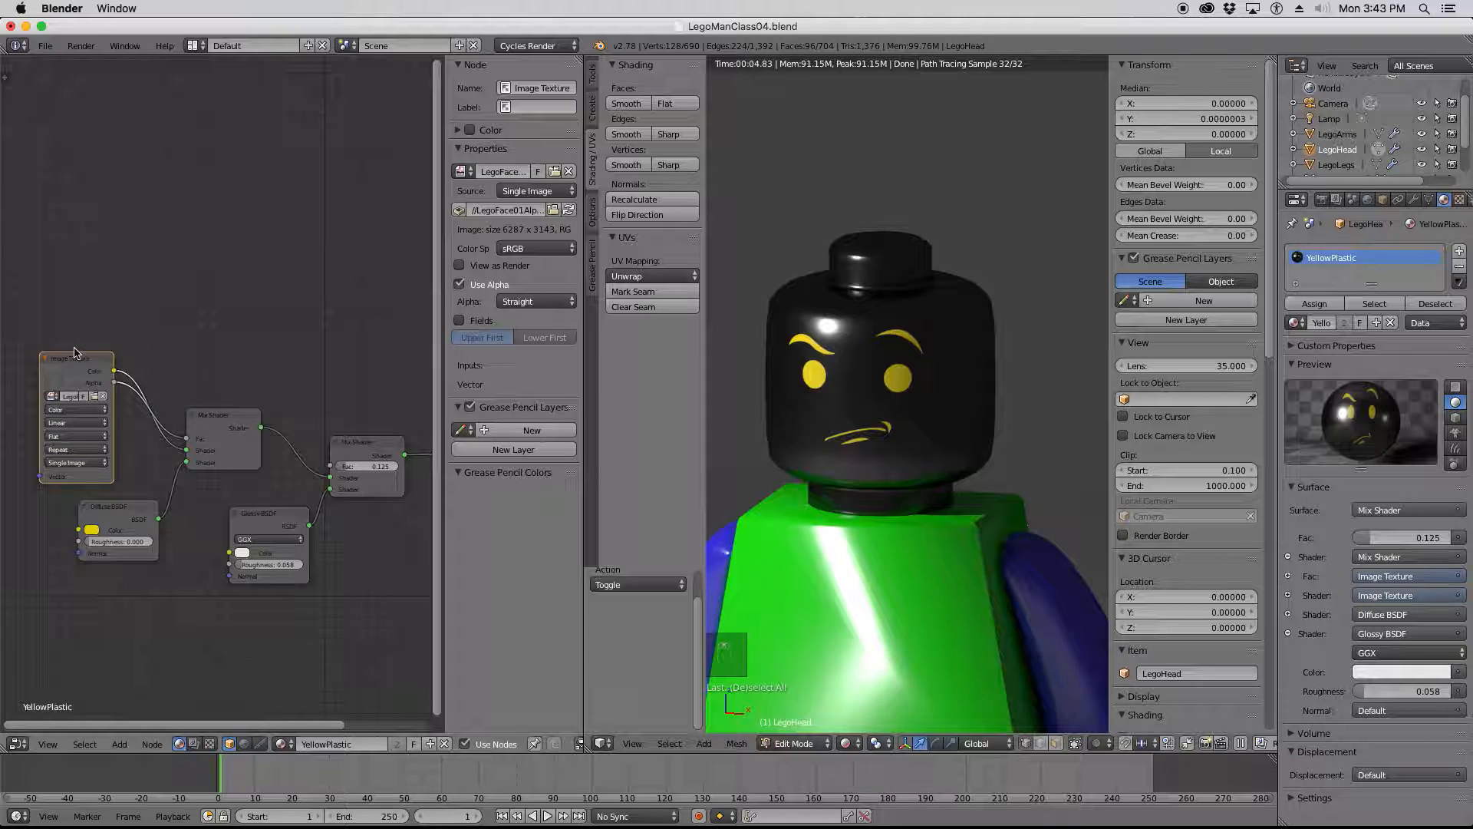
left_click(73, 360)
mouse_move(73, 361)
left_mouse_down()
mouse_move(46, 376)
mouse_move(50, 415)
mouse_move(59, 362)
left_mouse_up()
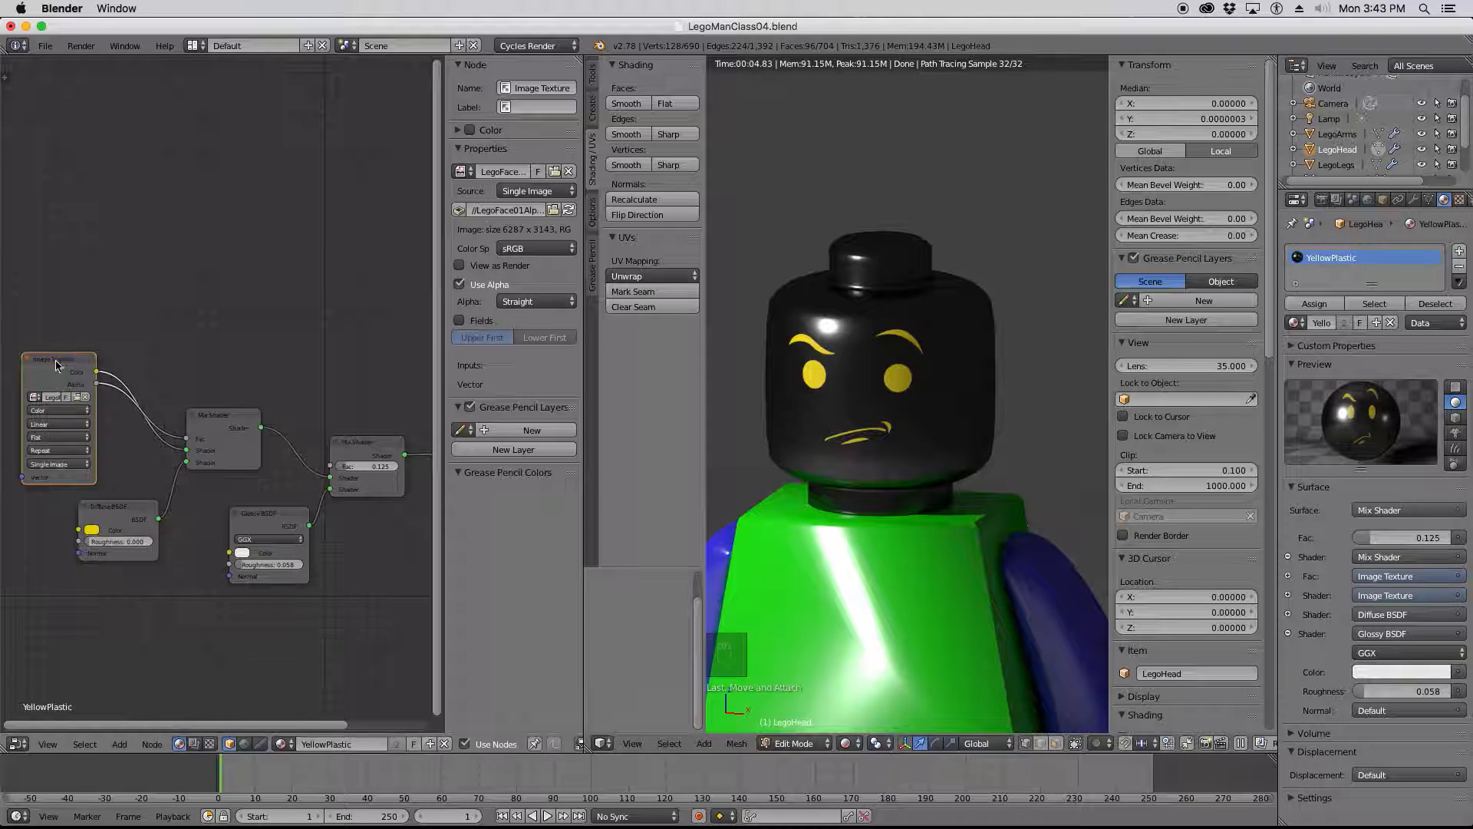
left_click_drag(212, 423, 251, 429)
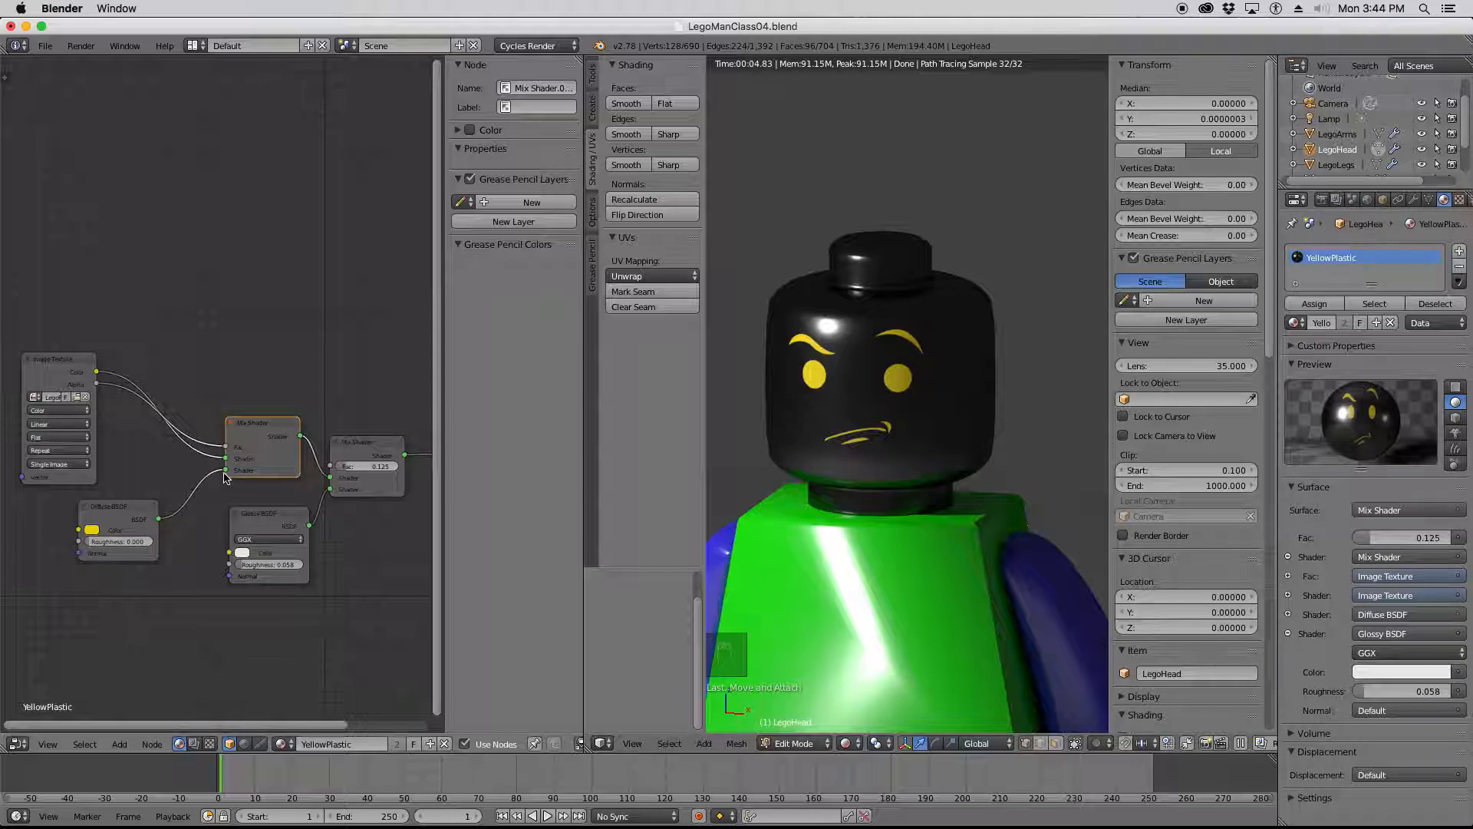
Swap the first Mix Shader's two shader inputs so Diffuse BSDF feeds the upper one, and check the rendered face up close.
left_click_drag(227, 474, 225, 461)
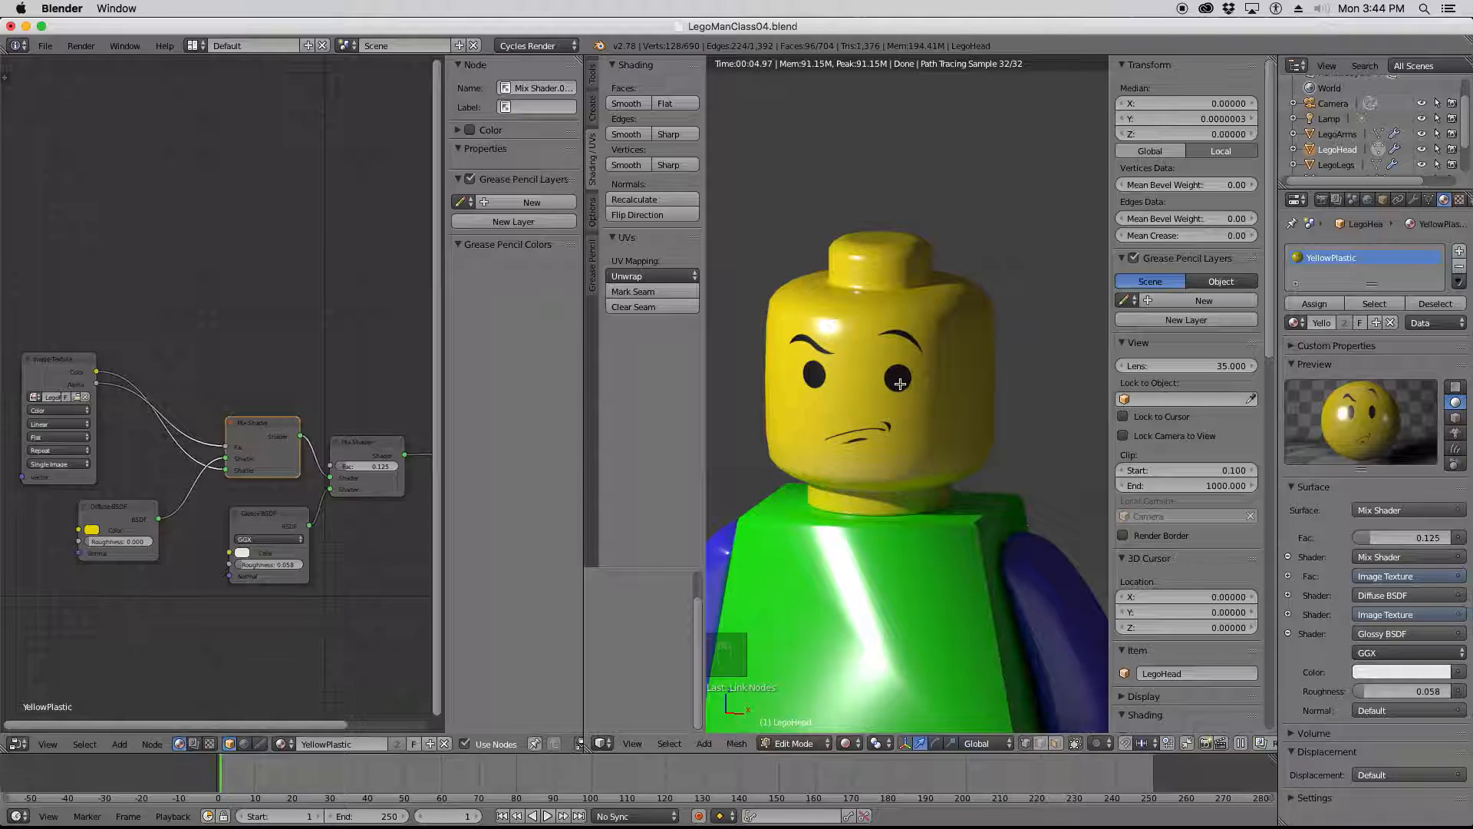
scroll(900, 384, "up", 5)
scroll(895, 378, "down", 1)
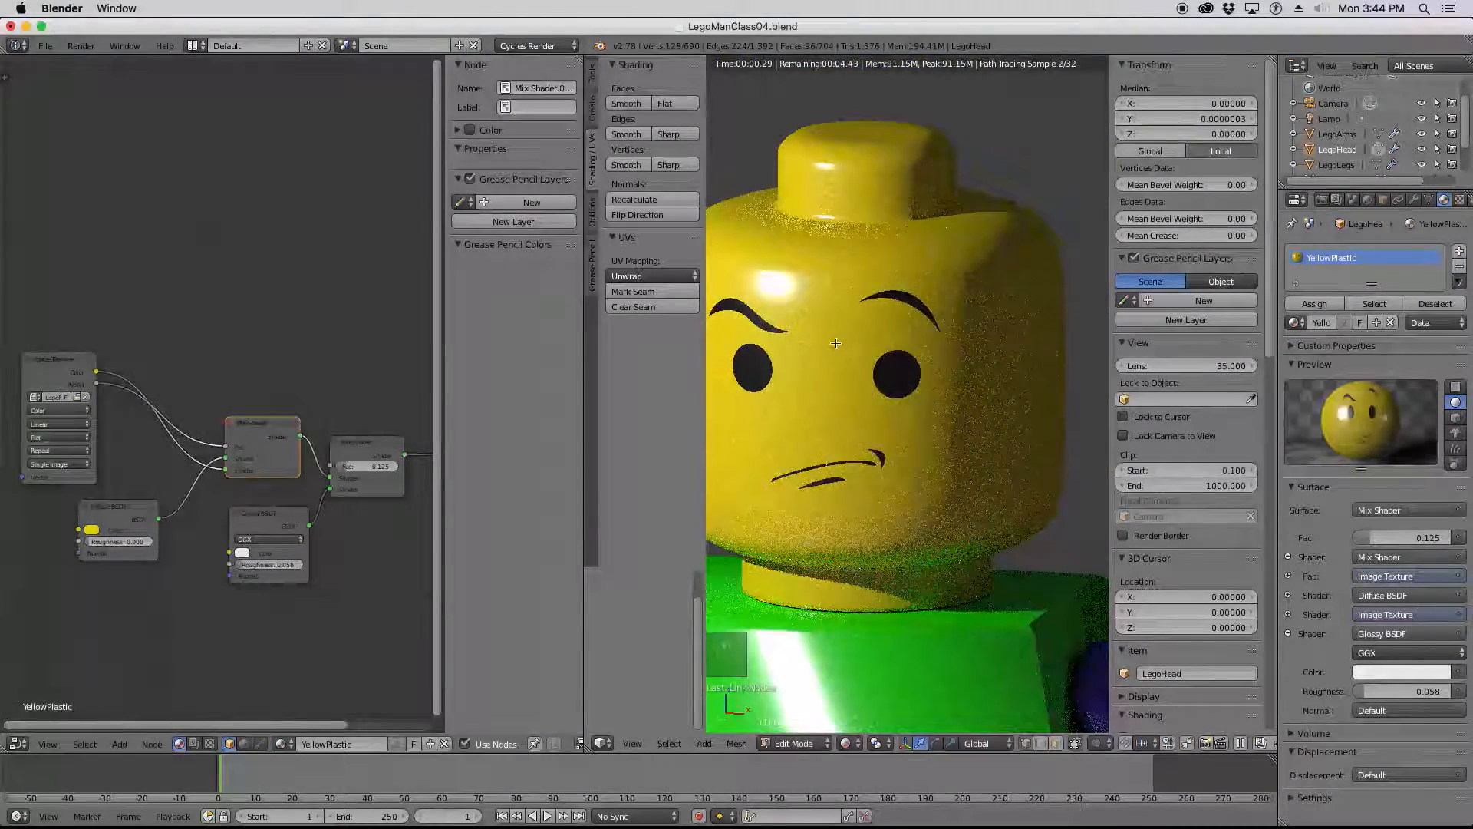
scroll(766, 326, "up", 1)
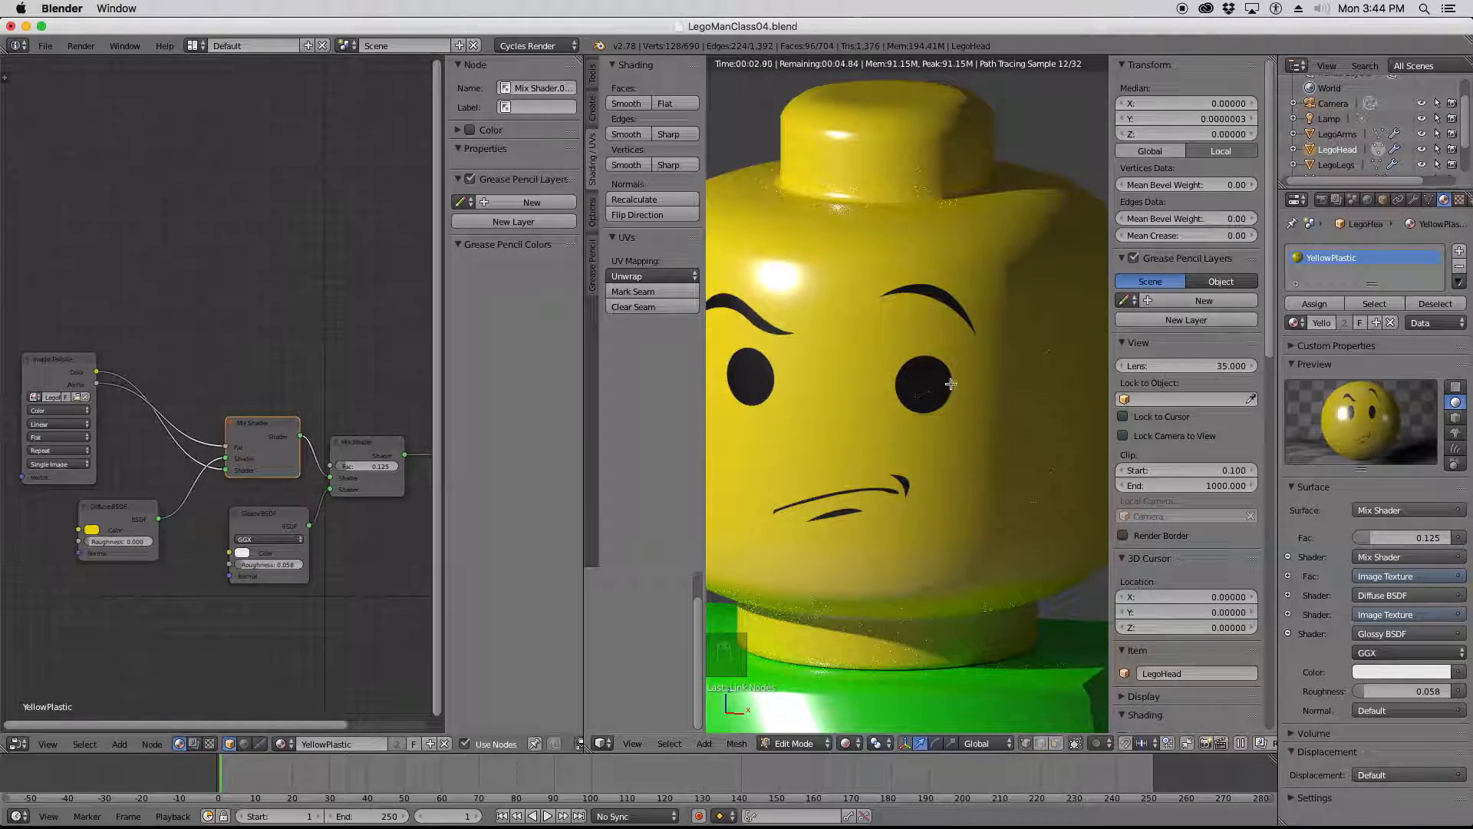
scroll(998, 284, "down", 1)
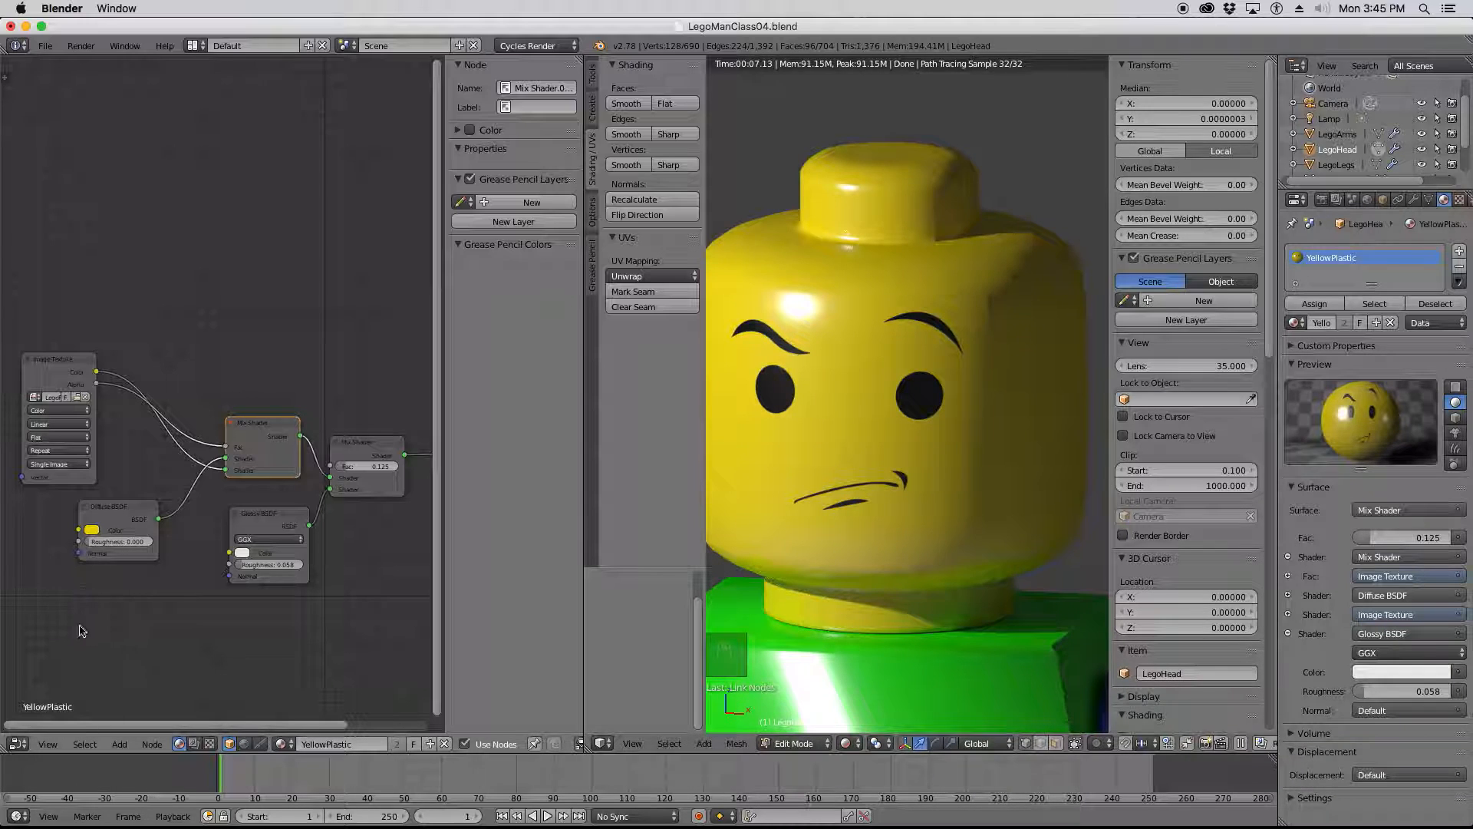
Examine the eye highlights of the face image in the UV/Image Editor against the rendered head.
left_click(21, 746)
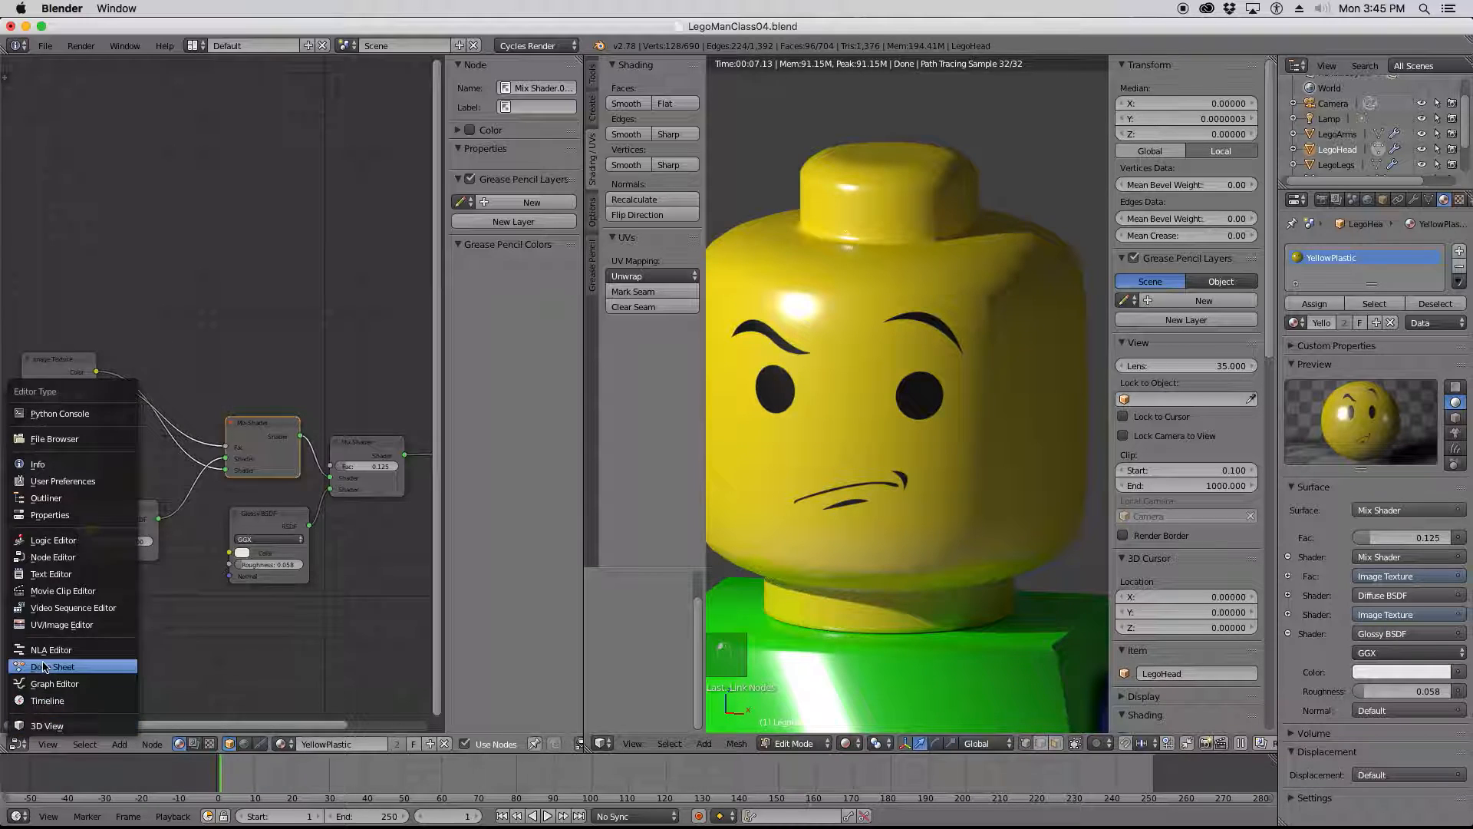
left_click(61, 625)
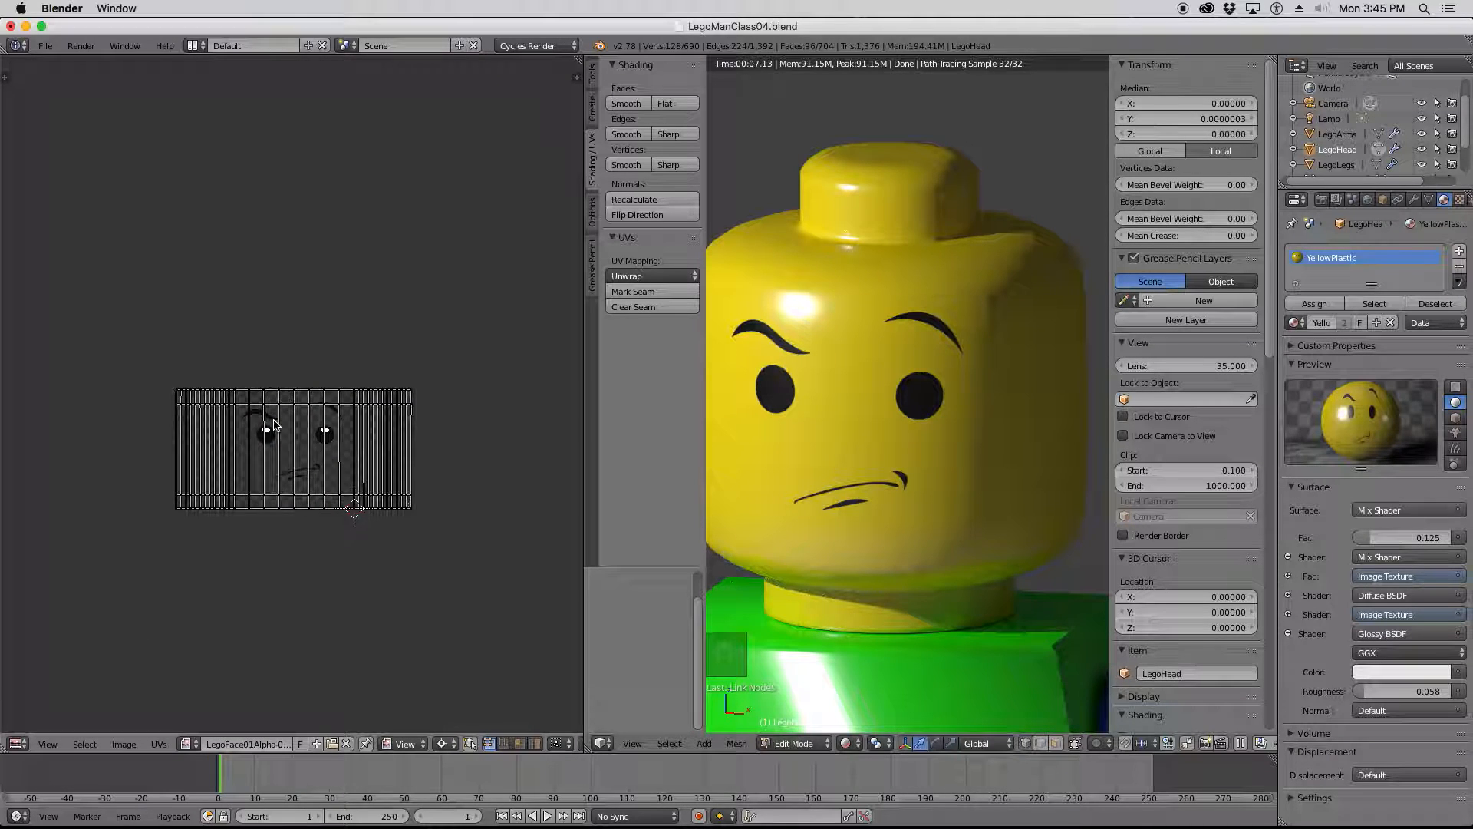
scroll(253, 460, "up", 10)
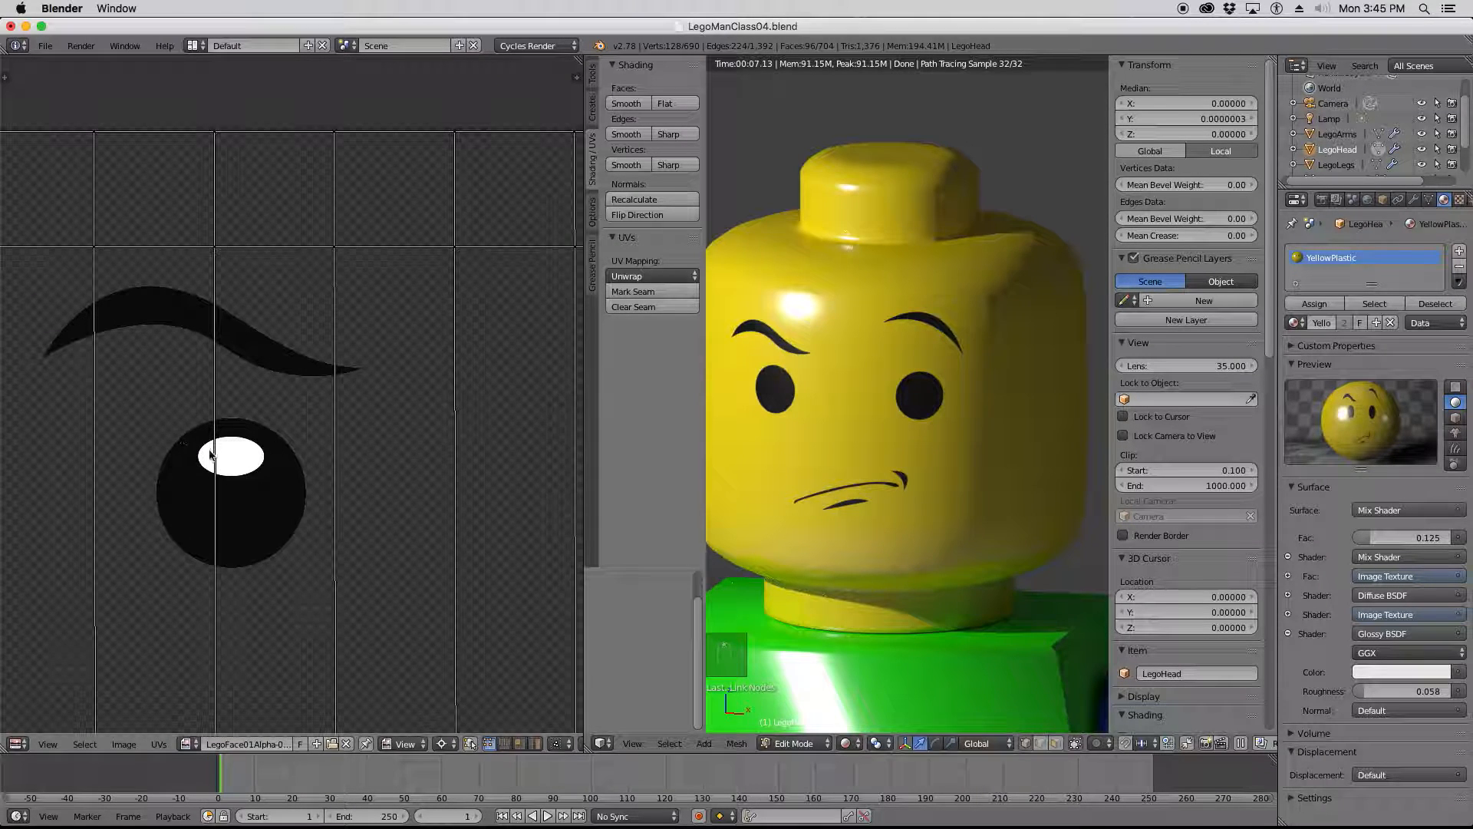
scroll(215, 435, "down", 3)
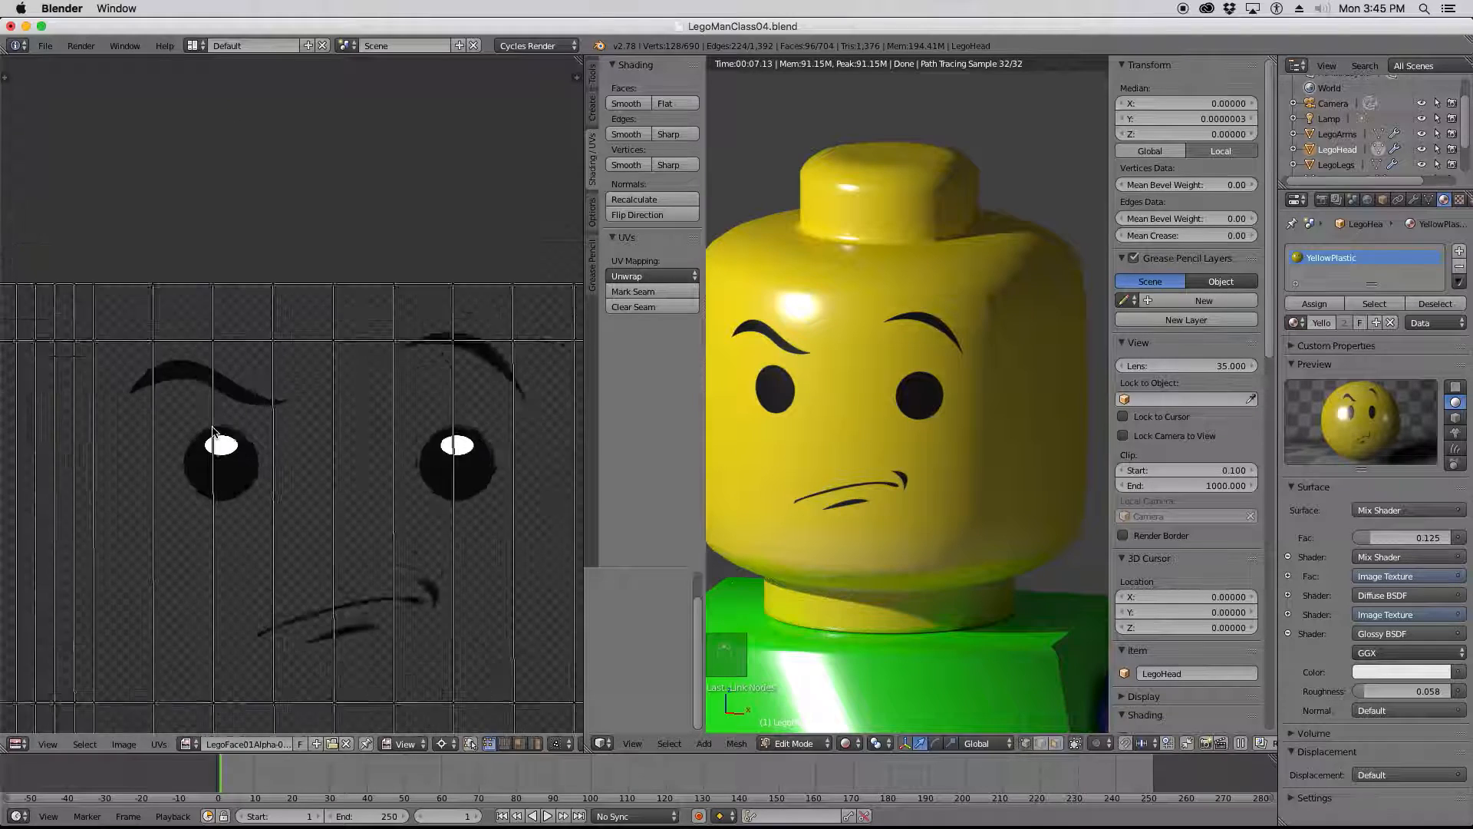
scroll(214, 431, "down", 1)
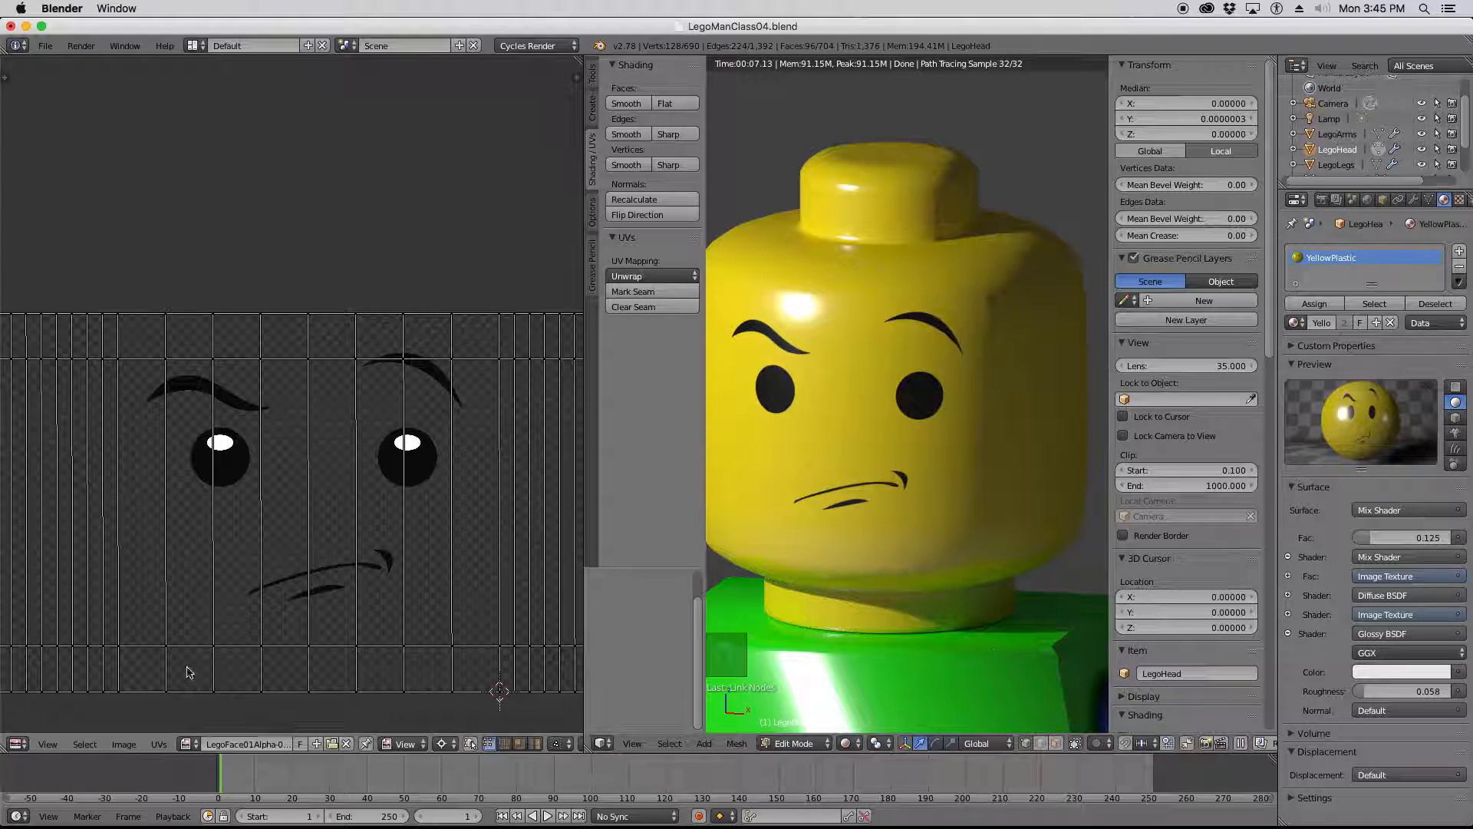
Return to the Node Editor and move the Image Texture node farther from the Diffuse BSDF node.
left_click(17, 743)
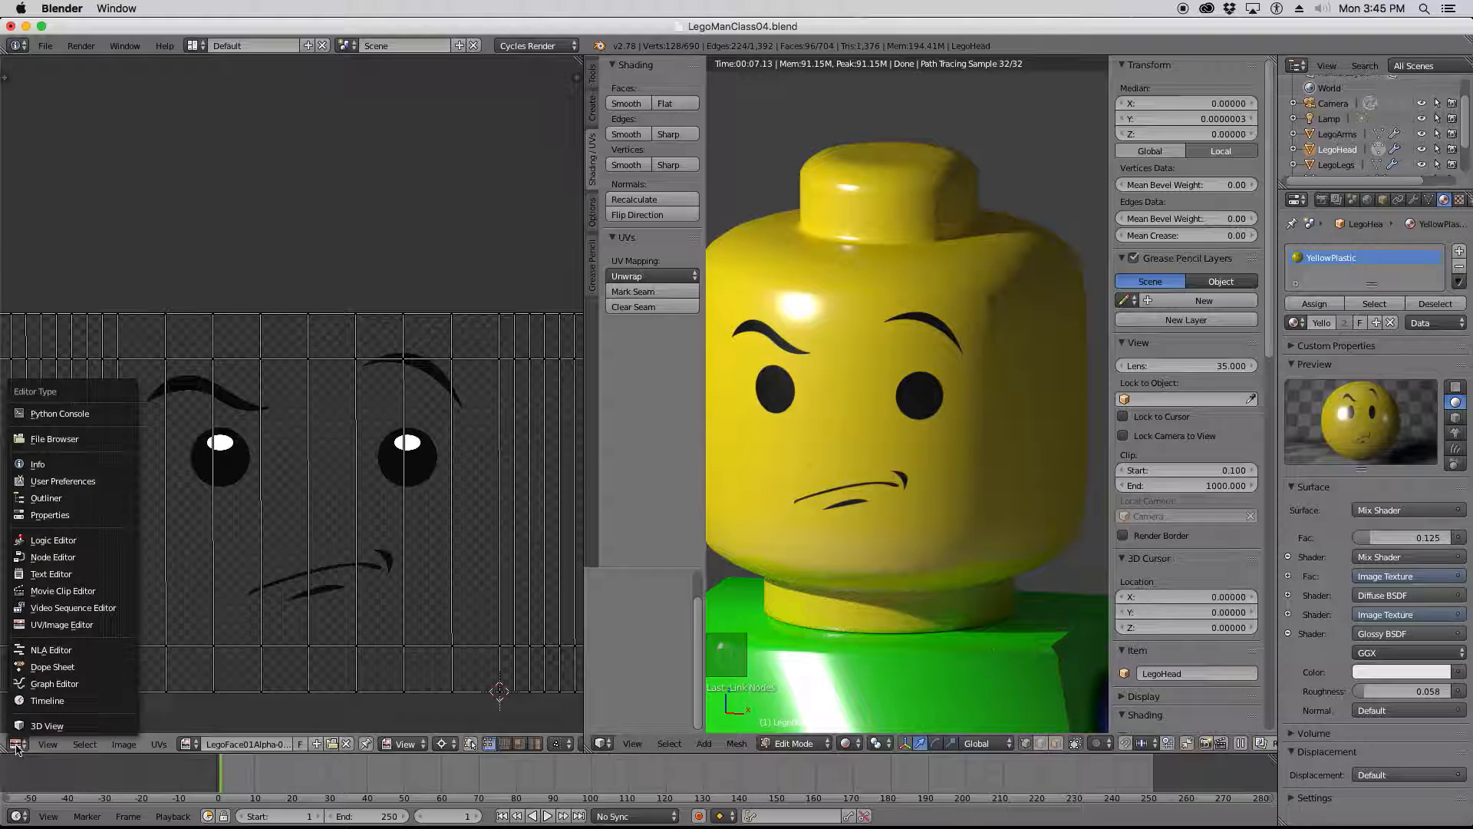
left_click(67, 558)
scroll(310, 521, "down", 3)
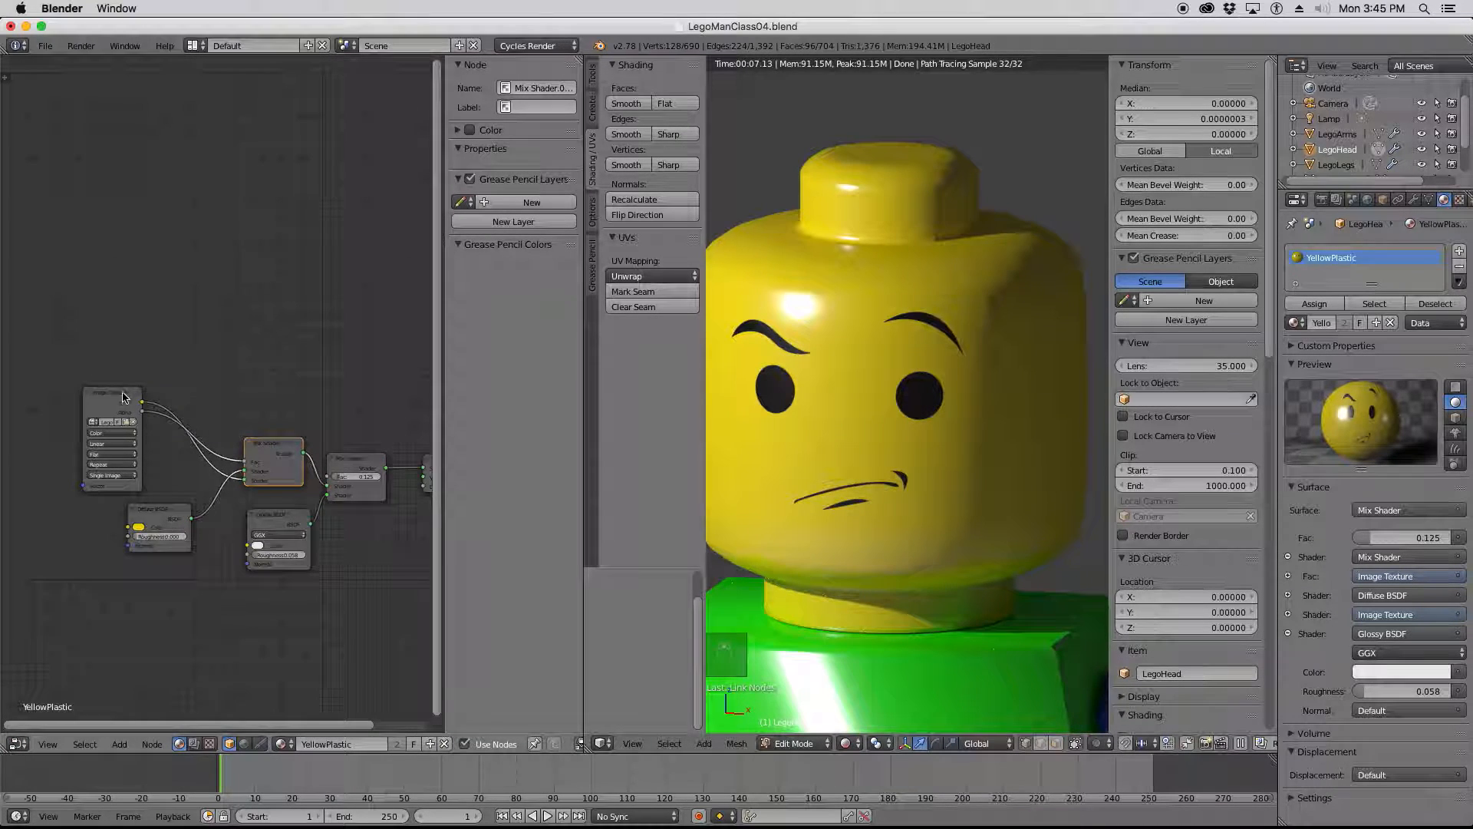
scroll(120, 399, "up", 4)
left_click_drag(123, 398, 97, 381)
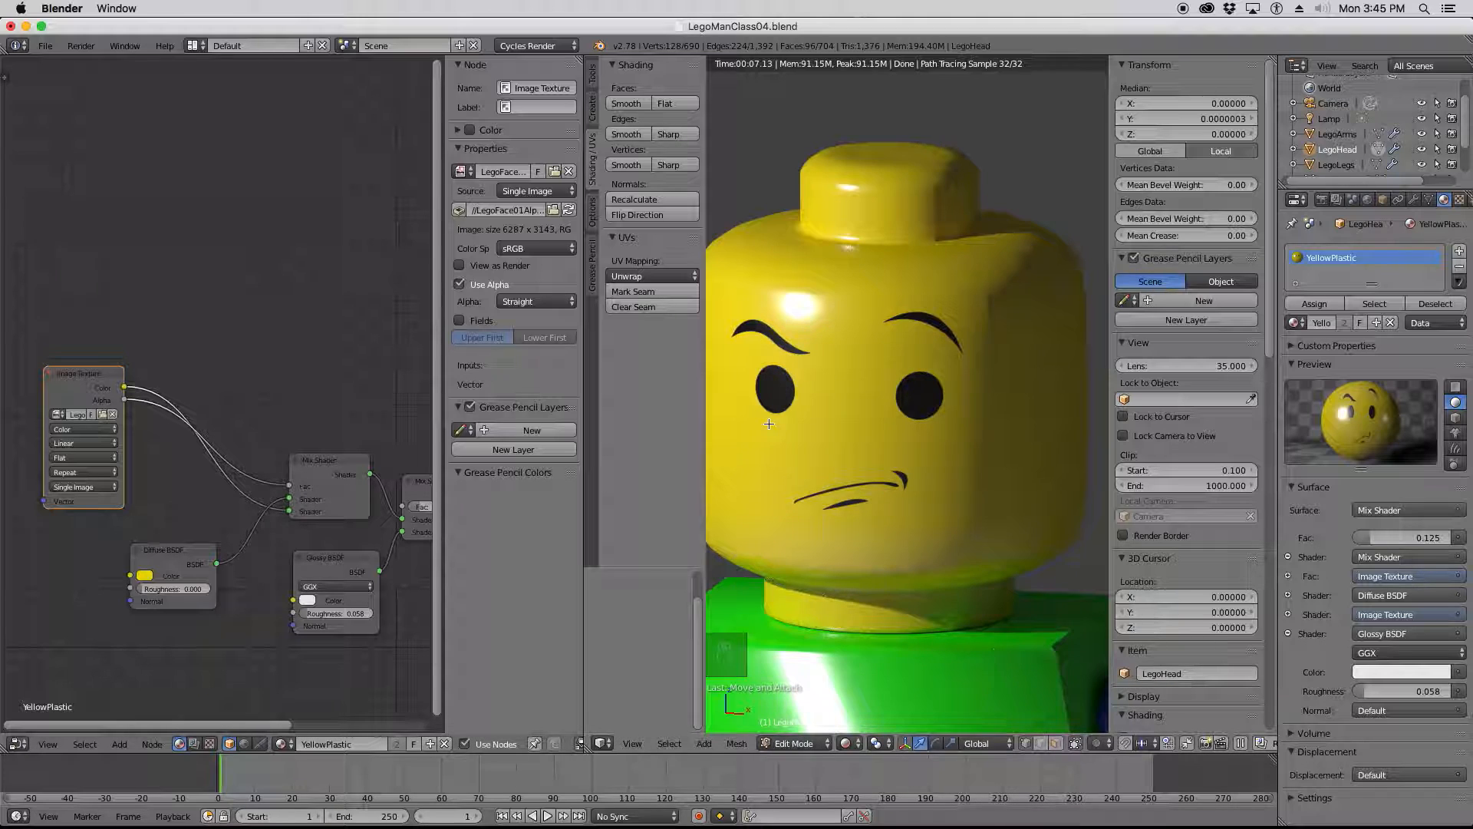
Duplicate the yellow Diffuse BSDF node and route the Image Texture's Color through the copy into the first Mix Shader's lower shader input.
left_click(166, 552)
key("shift+d")
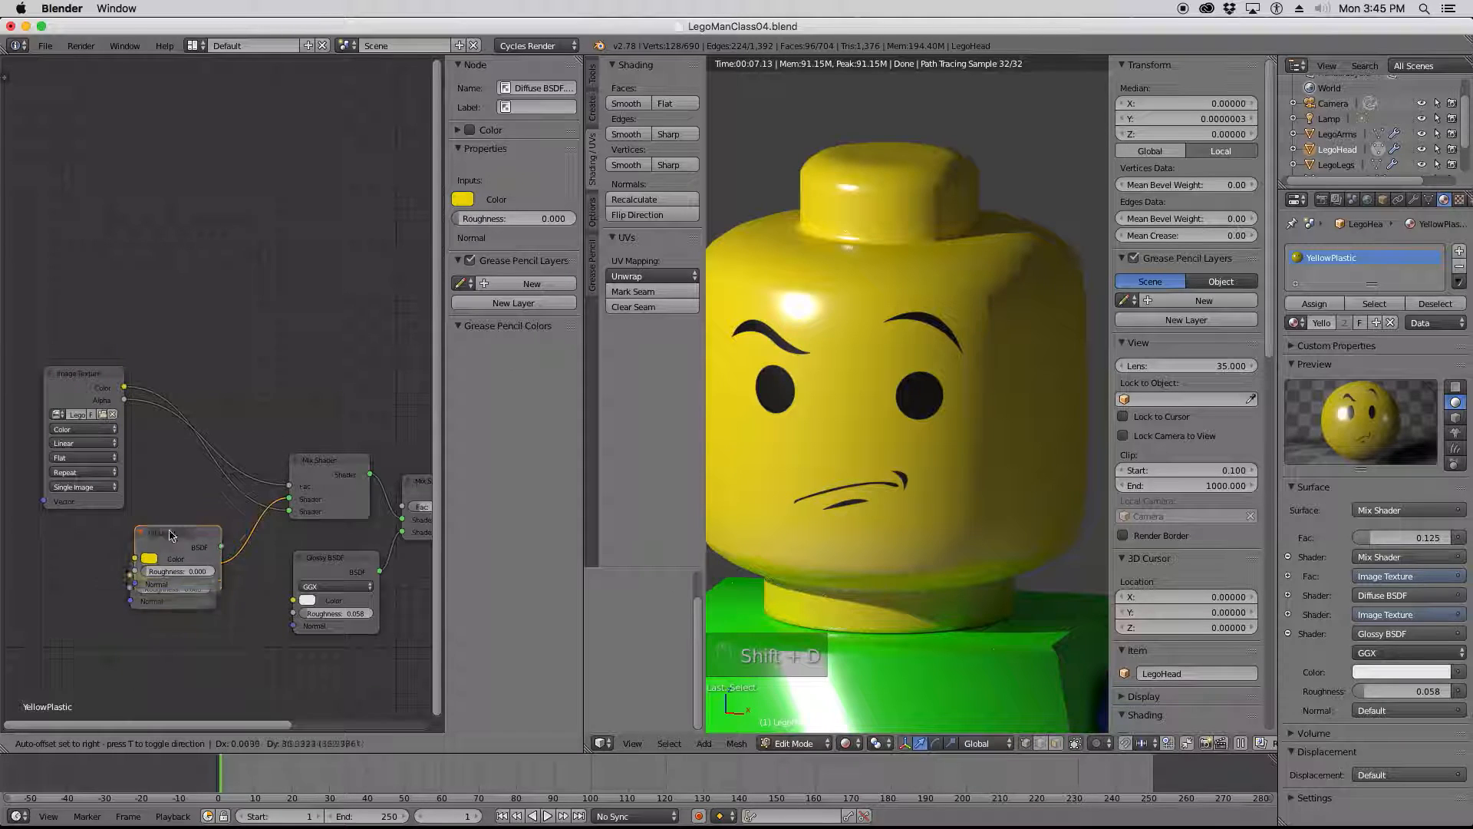
left_click(209, 332)
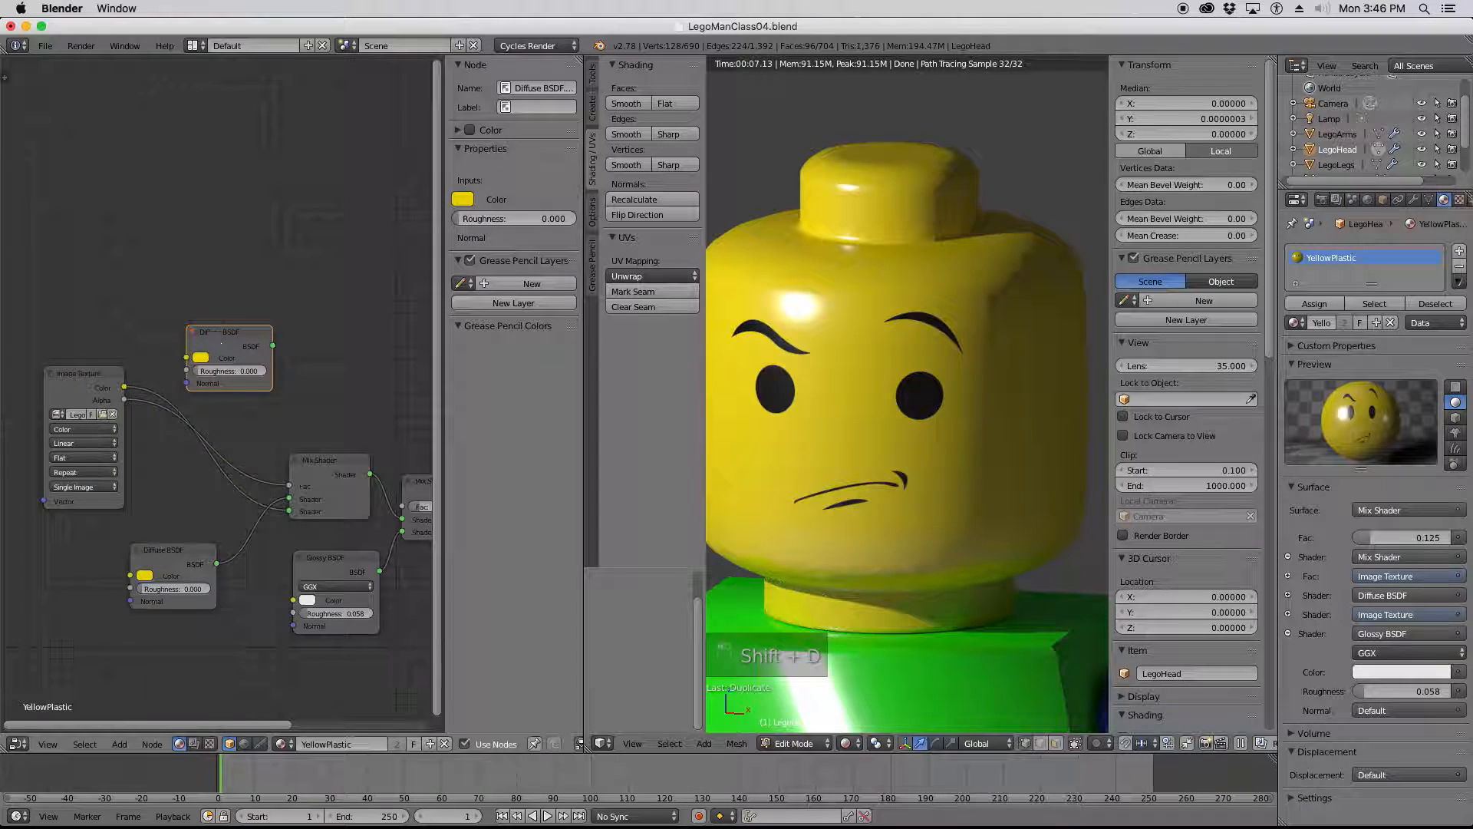
left_click_drag(125, 388, 201, 335)
left_click_drag(289, 513, 210, 503)
left_click_drag(195, 346, 289, 511)
Place the duplicated Diffuse BSDF above the original one and shift the Image Texture node away to make room.
left_click_drag(175, 347, 167, 479)
left_click_drag(85, 374, 55, 400)
left_click_drag(175, 463, 167, 478)
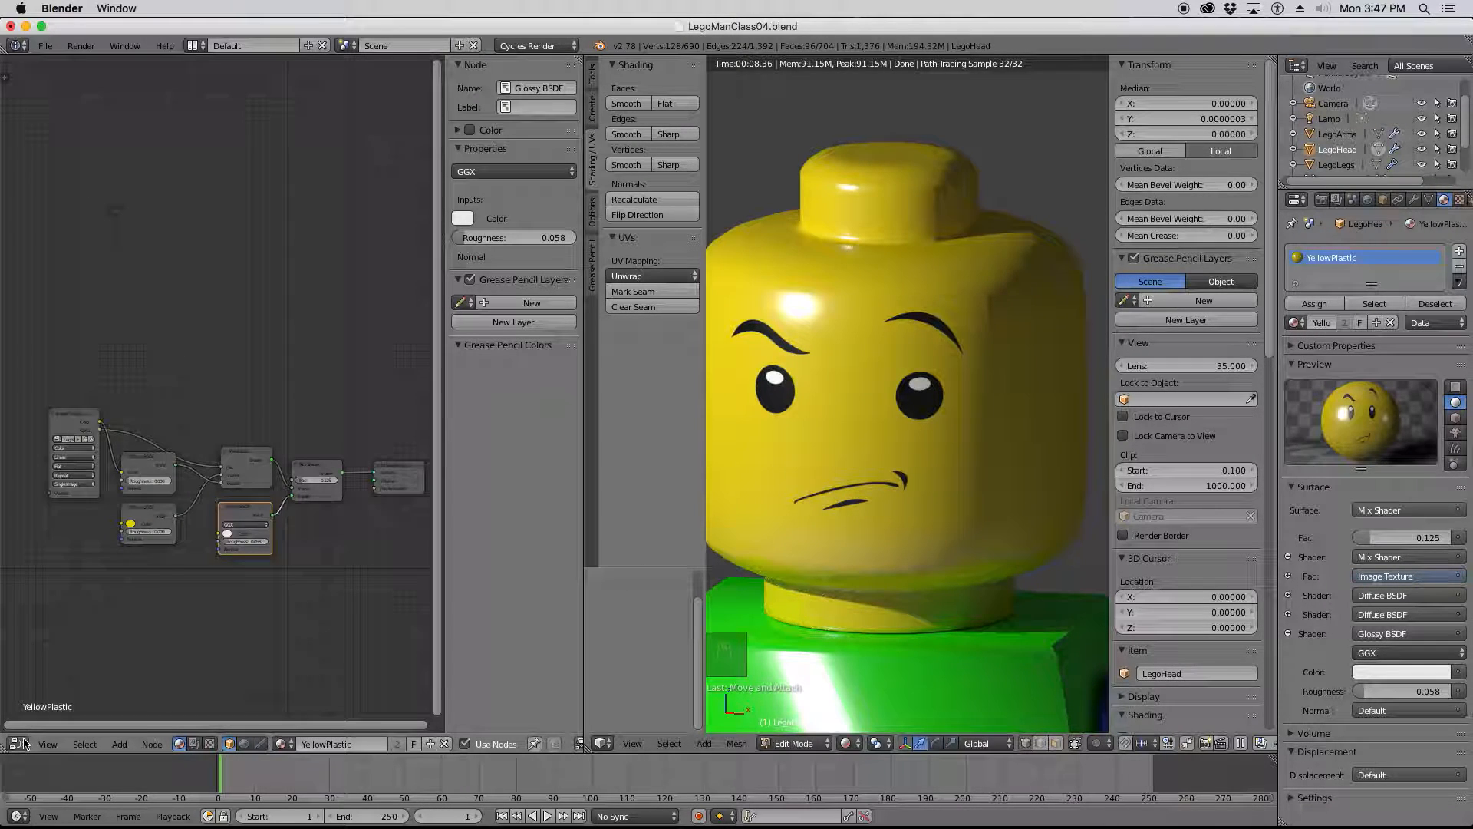
Compare the eye highlights of the face image in the UV/Image Editor with the rendered head.
left_click(17, 743)
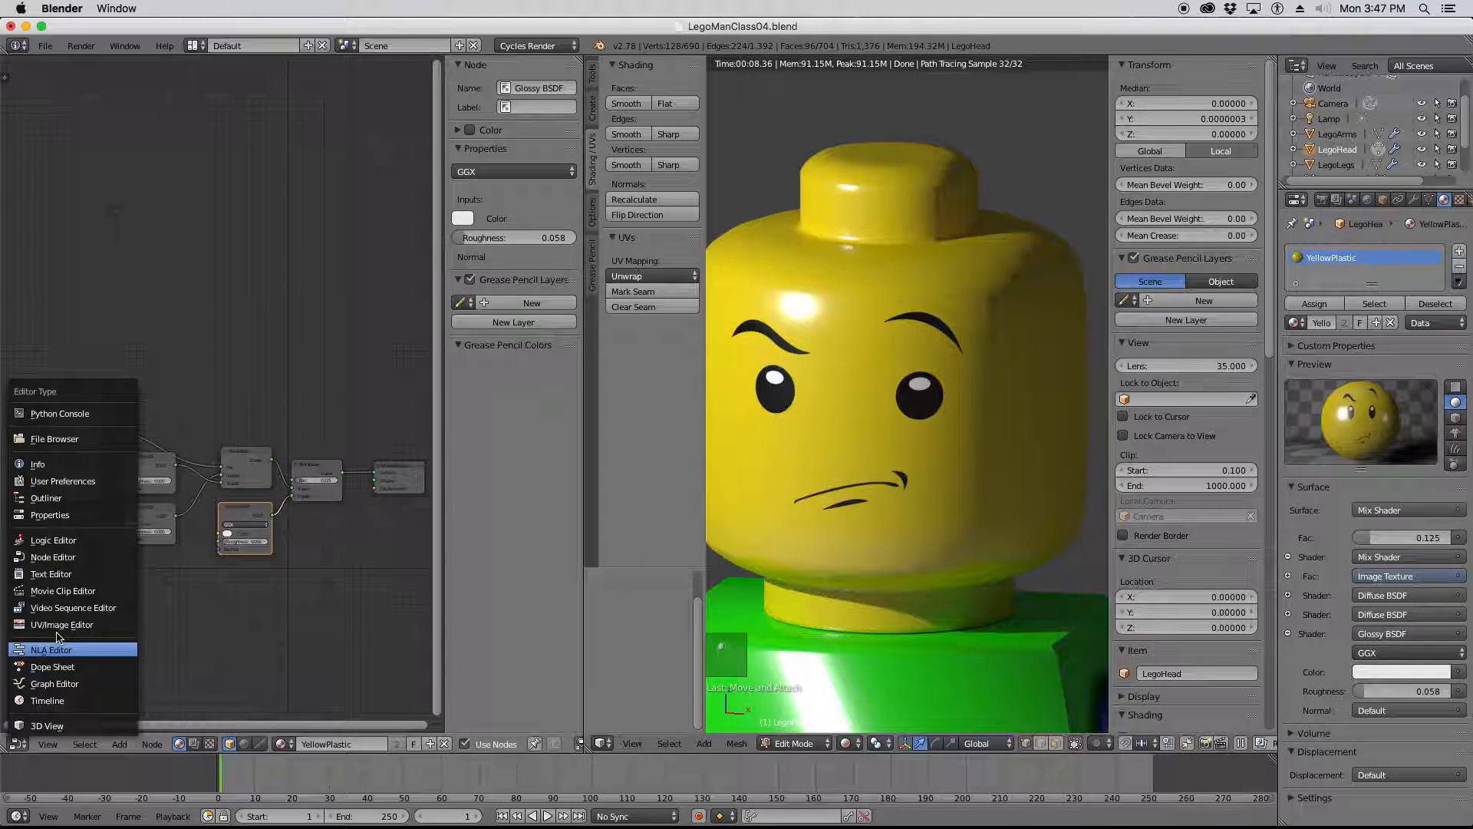
left_click(56, 624)
scroll(351, 489, "down", 5)
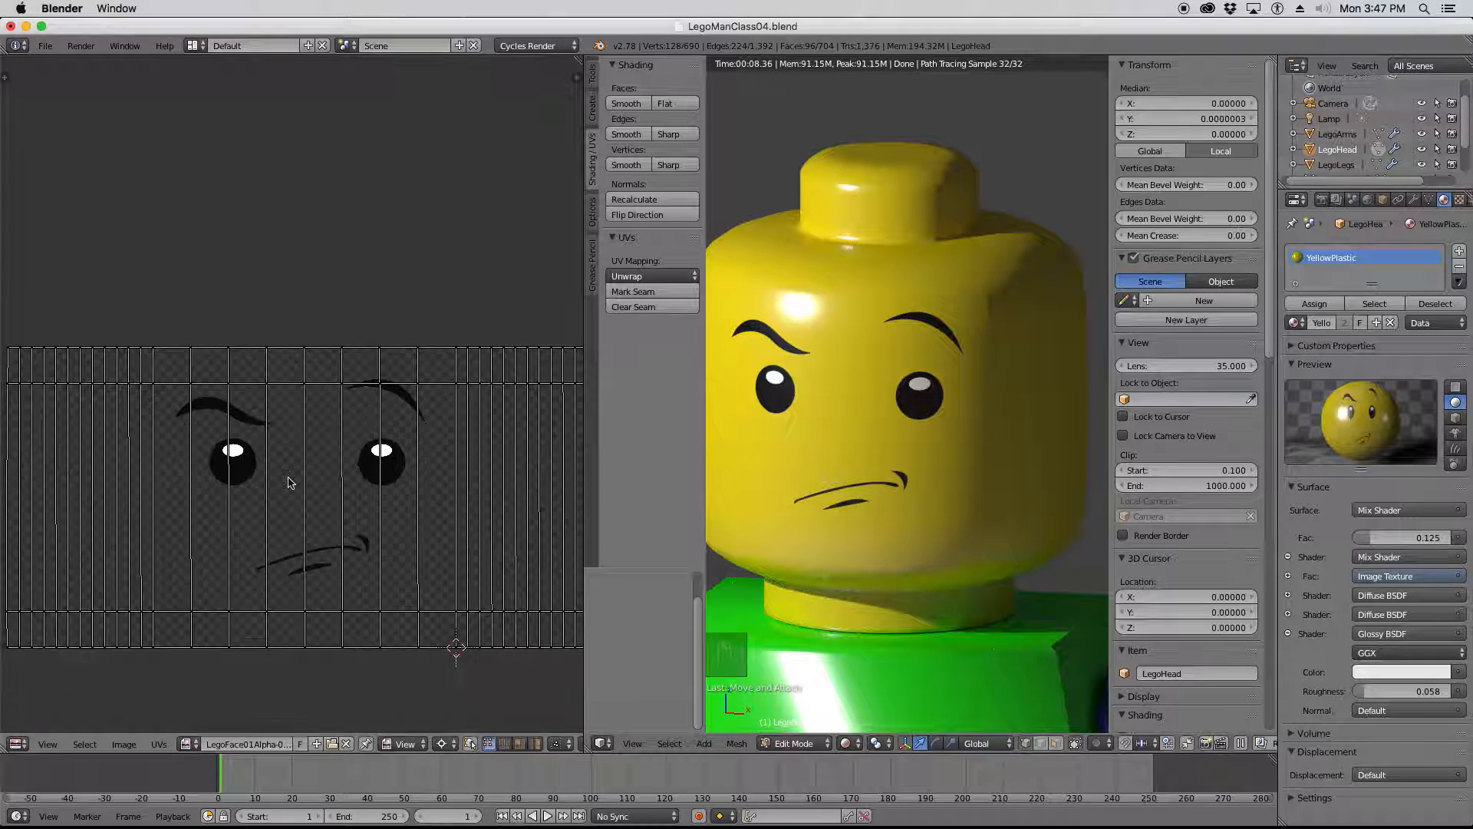
scroll(360, 476, "up", 4)
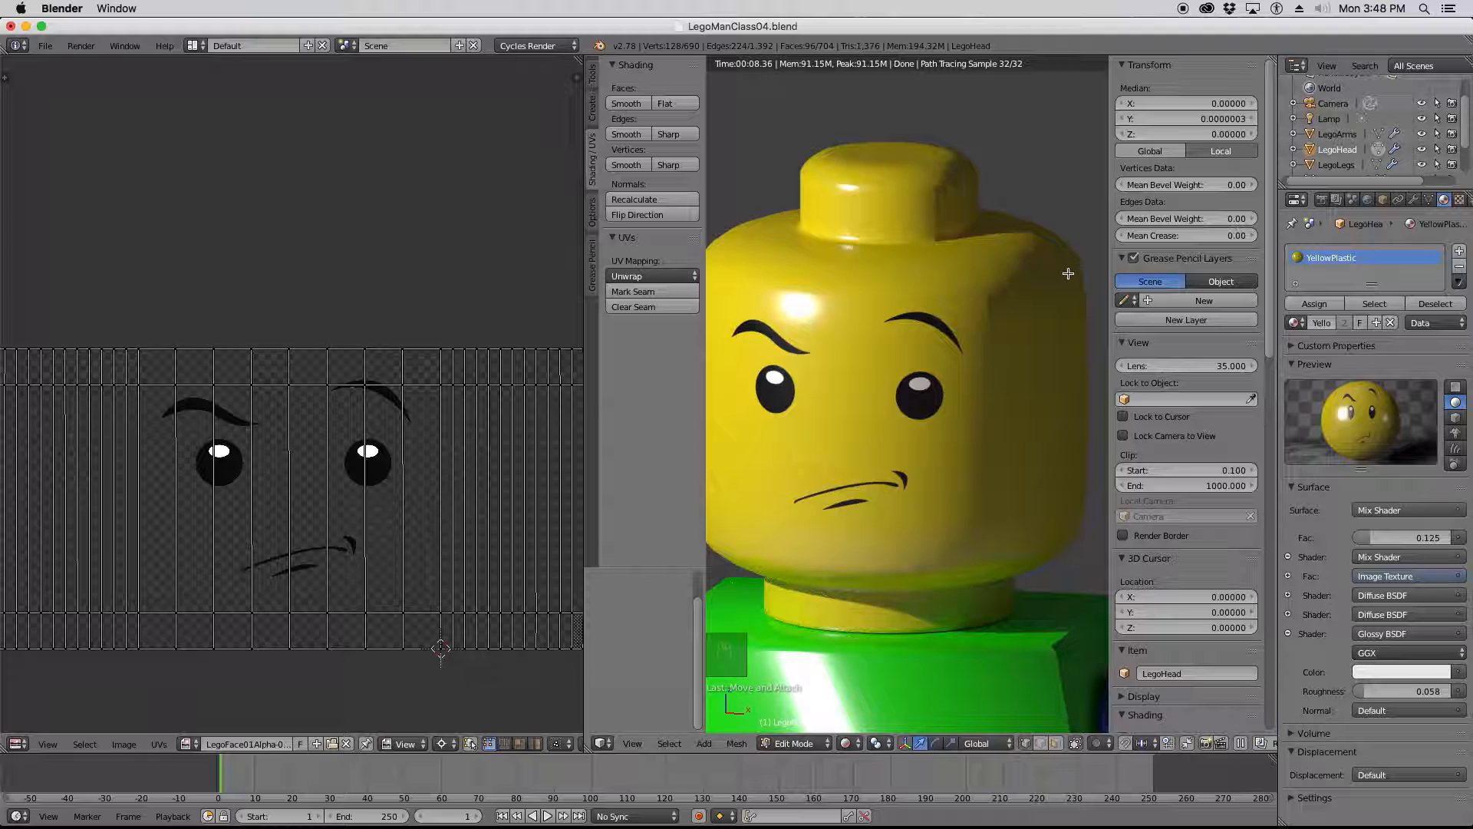
Return to the Node Editor and hide its node properties sidebar so the whole YellowPlastic node tree fits.
left_click(17, 744)
left_click(17, 745)
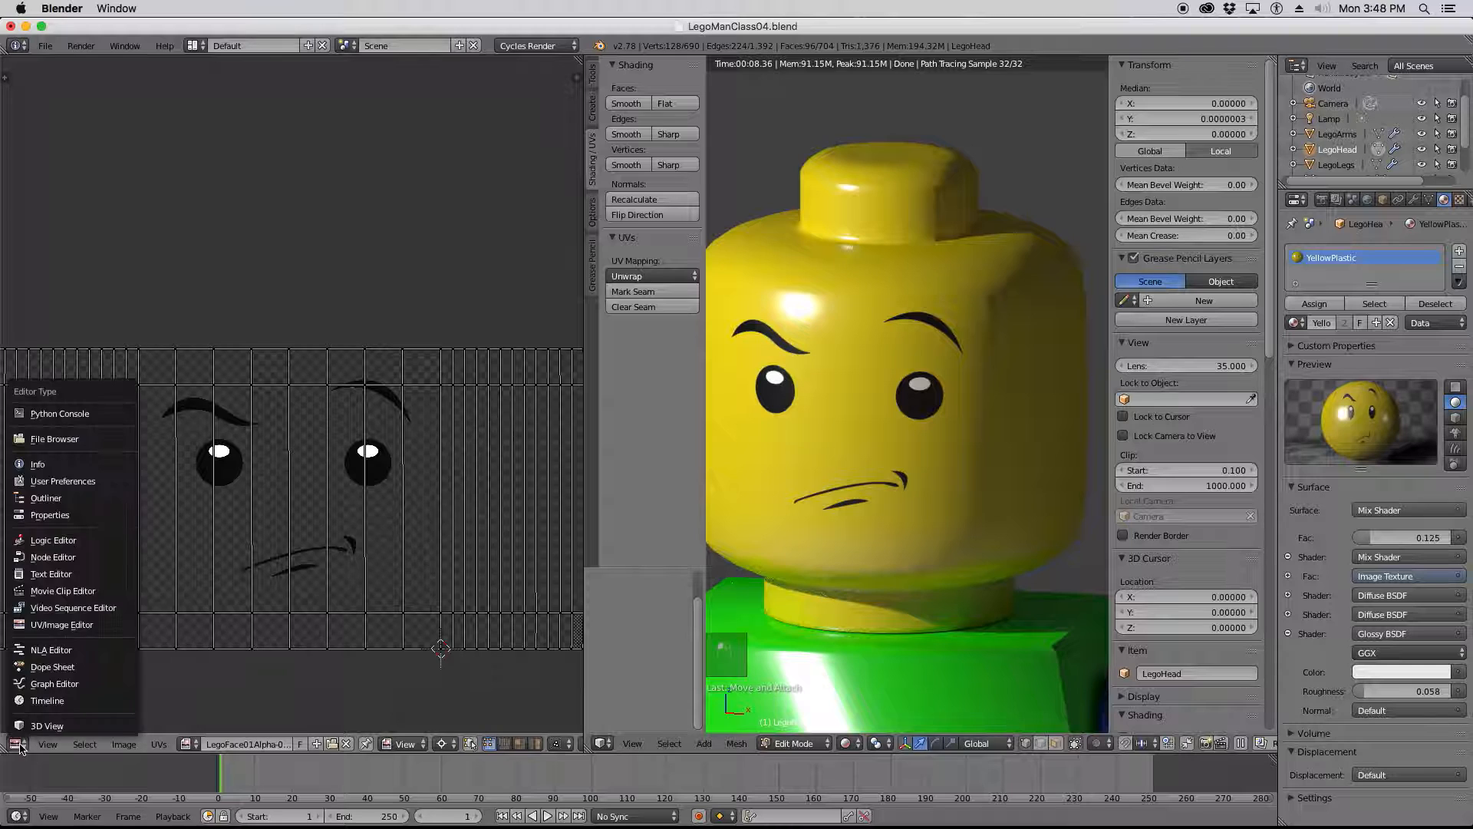
left_click(52, 557)
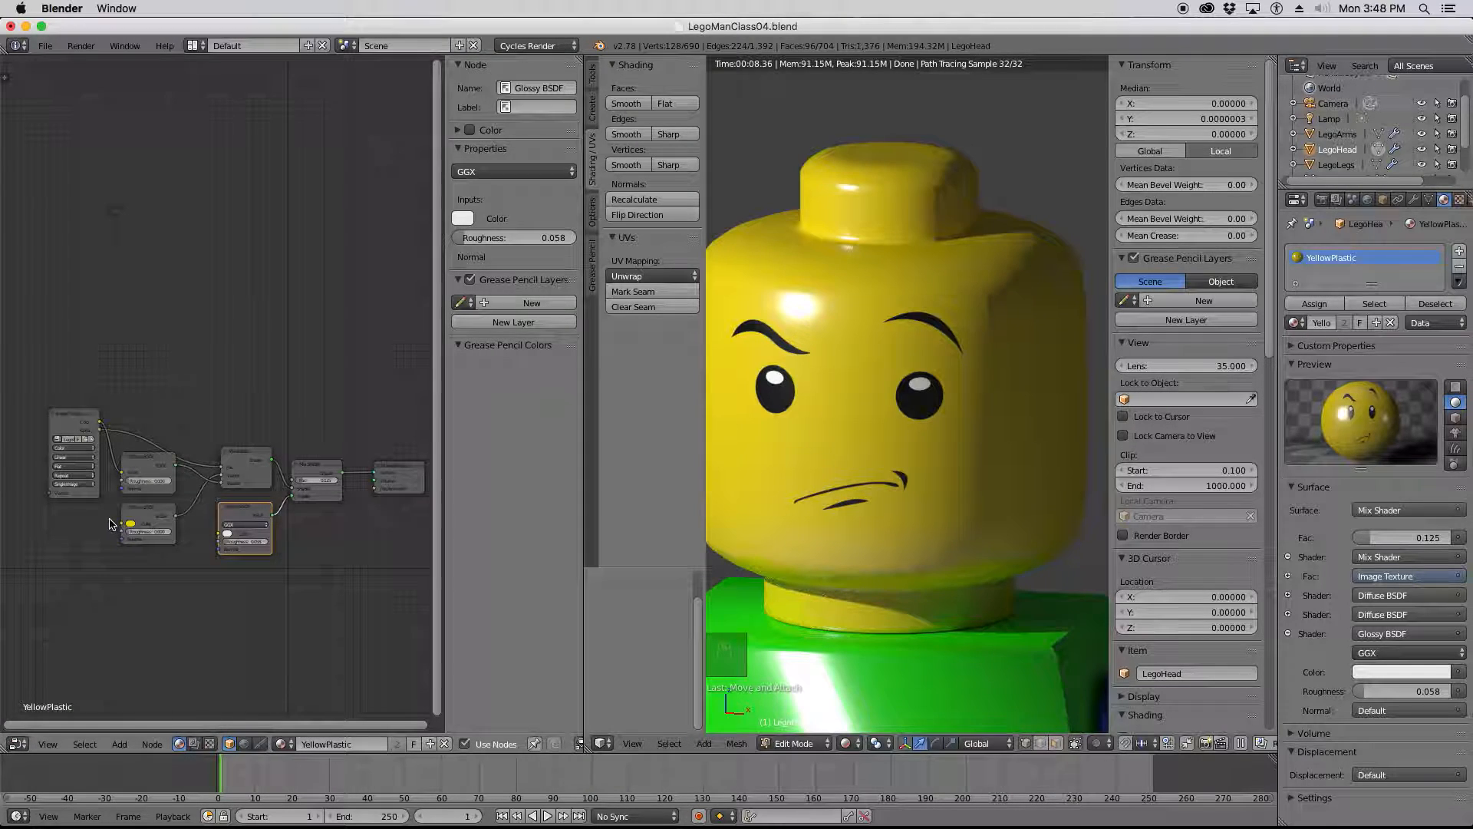
scroll(109, 524, "down", 1)
key("n")
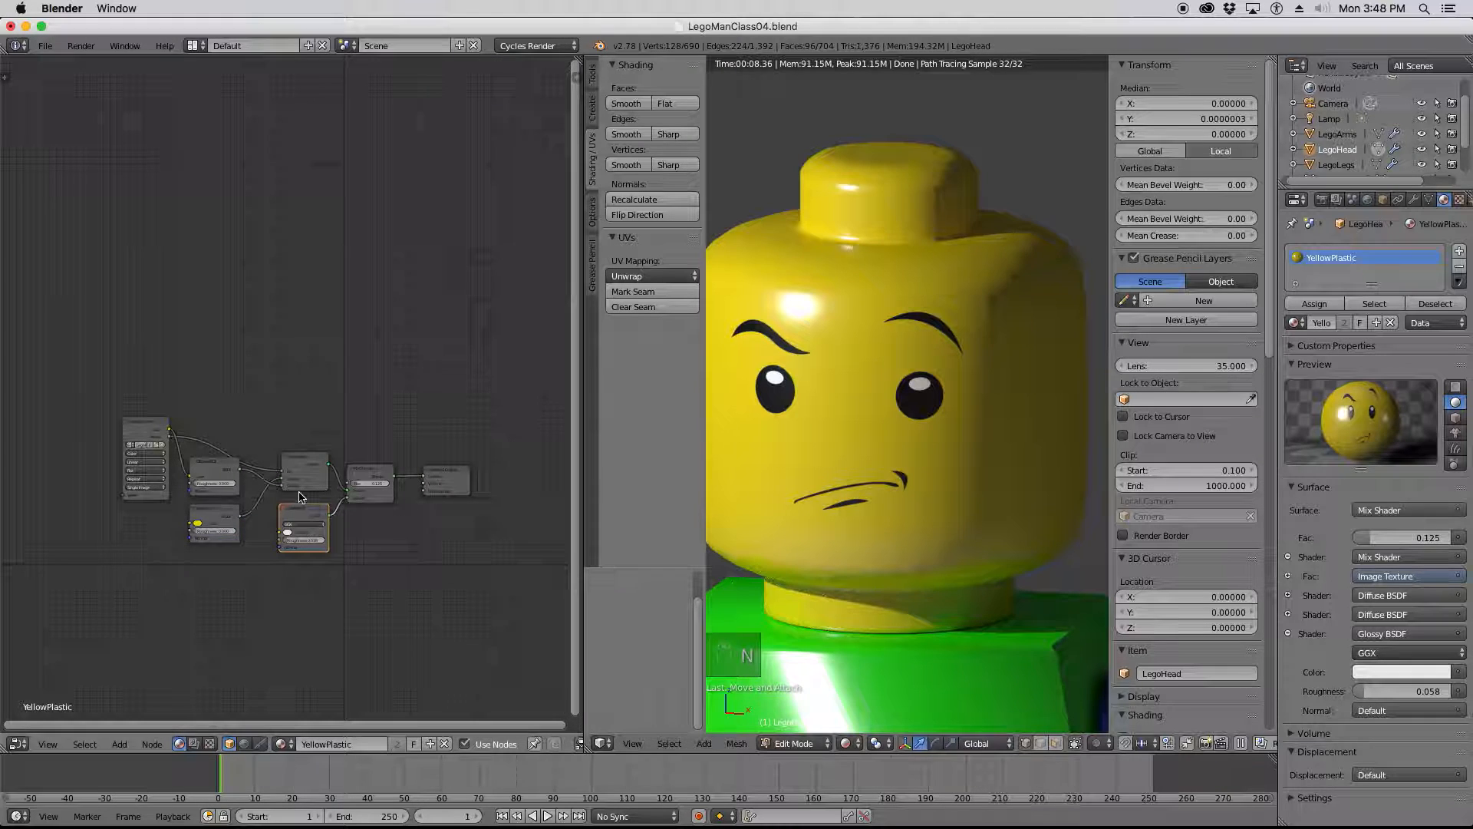
scroll(300, 537, "up", 2)
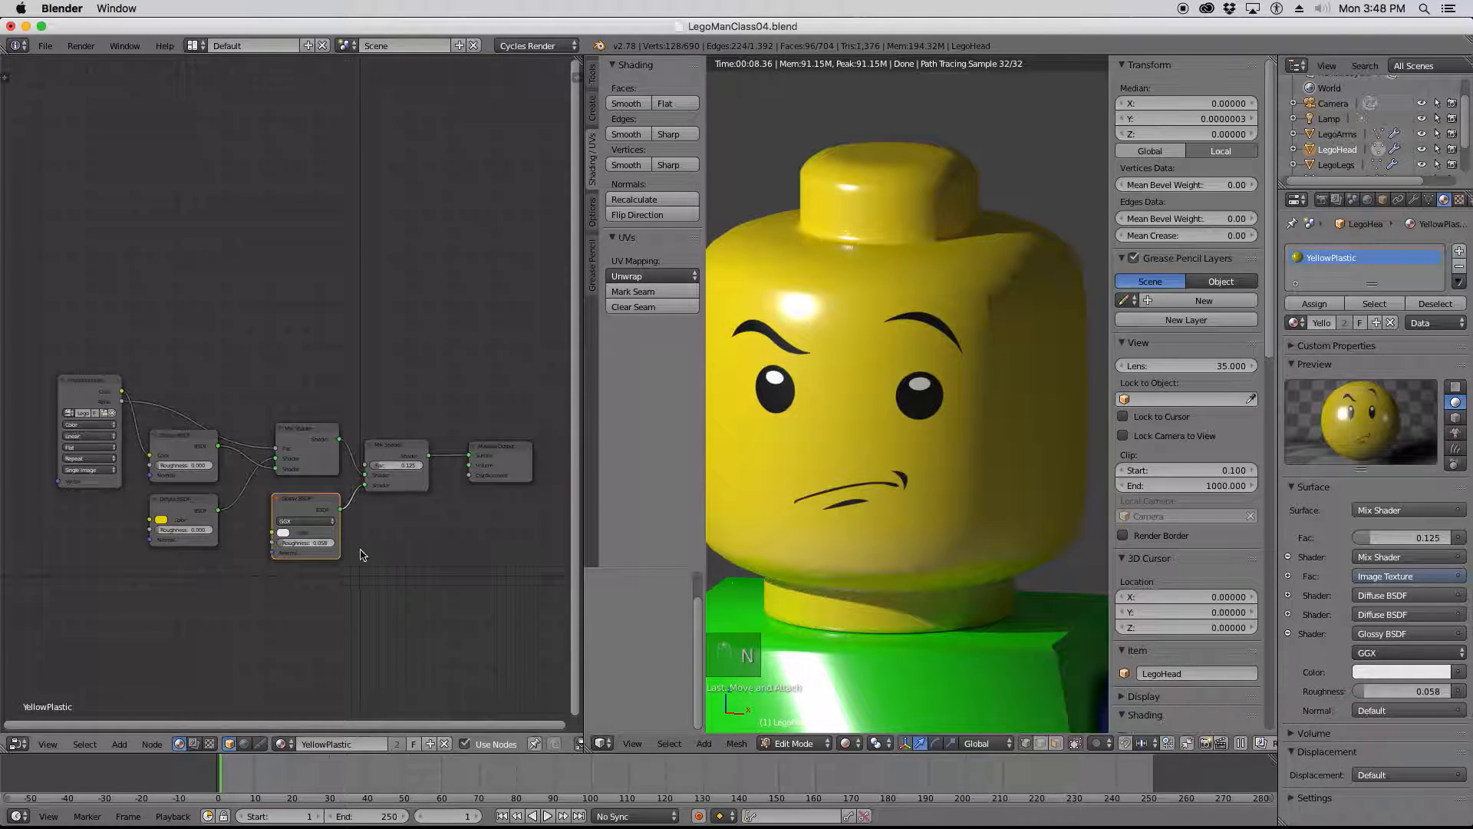
scroll(362, 553, "up", 1)
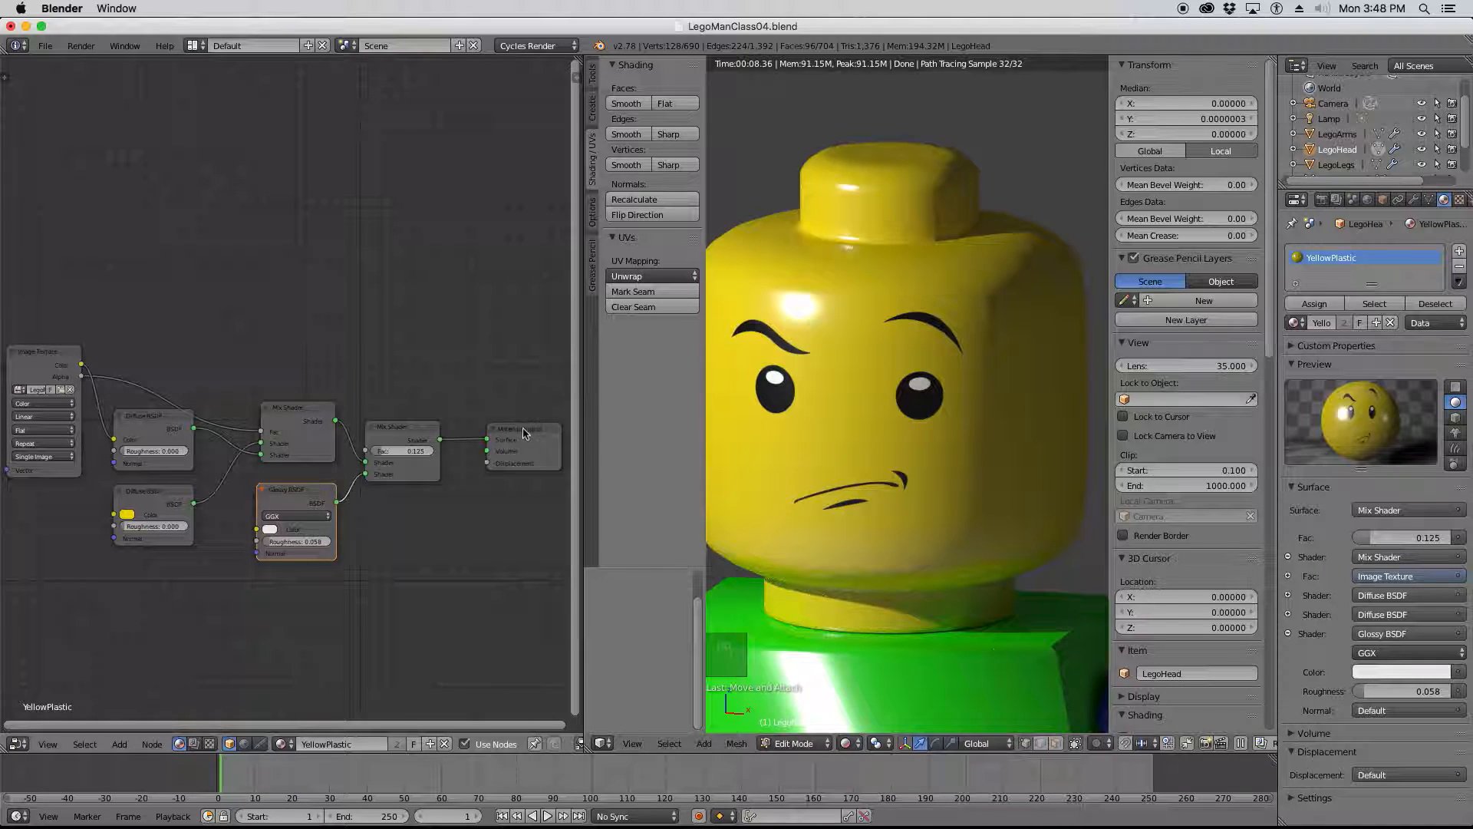
Review the shader chain from Image Texture through the Diffuse BSDF, Glossy BSDF and Mix Shader nodes, nudging nodes to trace their links.
mouse_move(38, 361)
left_mouse_down()
mouse_move(30, 332)
mouse_move(46, 337)
left_mouse_up()
left_click_drag(148, 412, 144, 403)
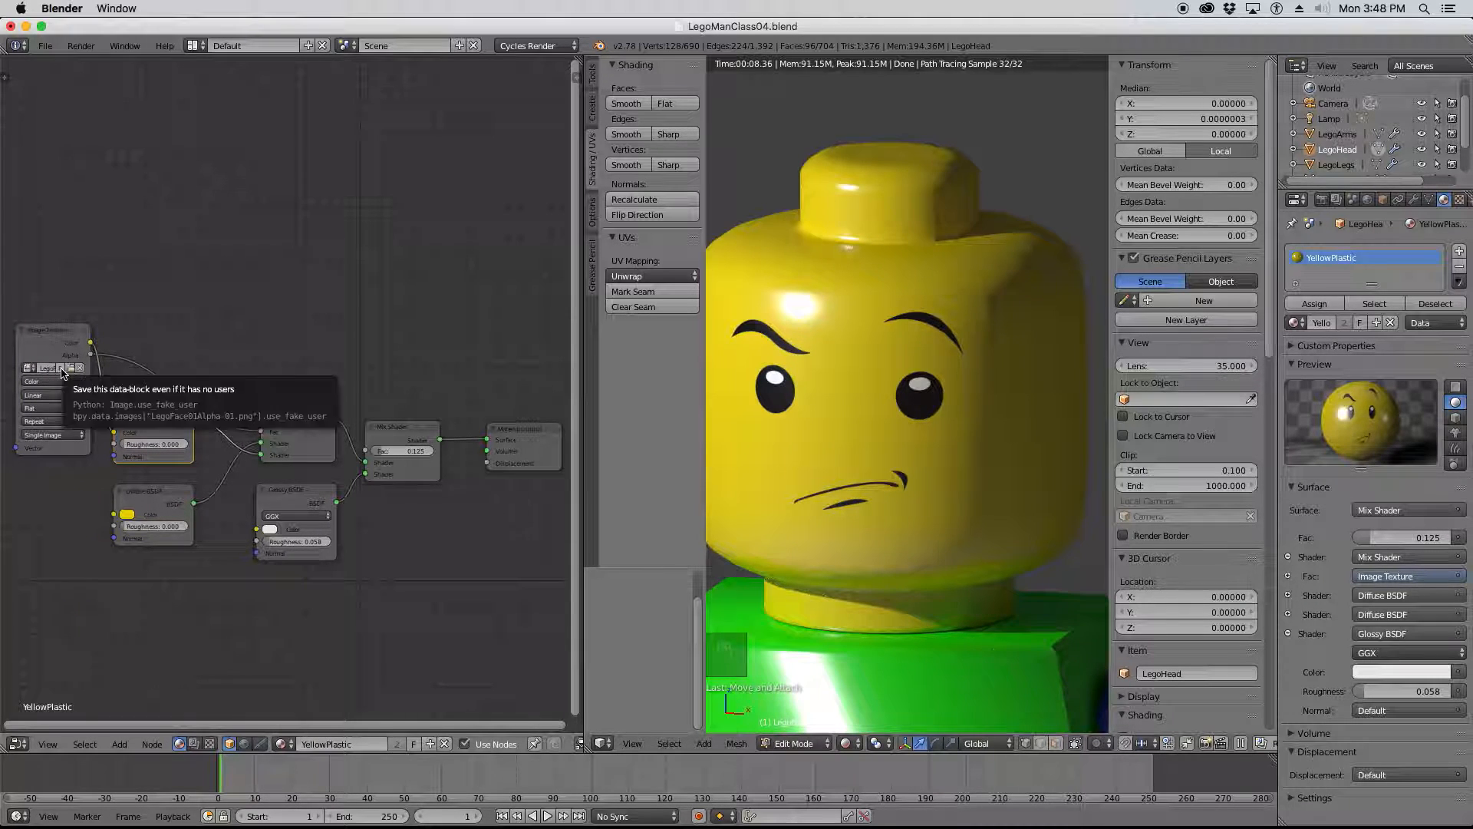
left_click(280, 415)
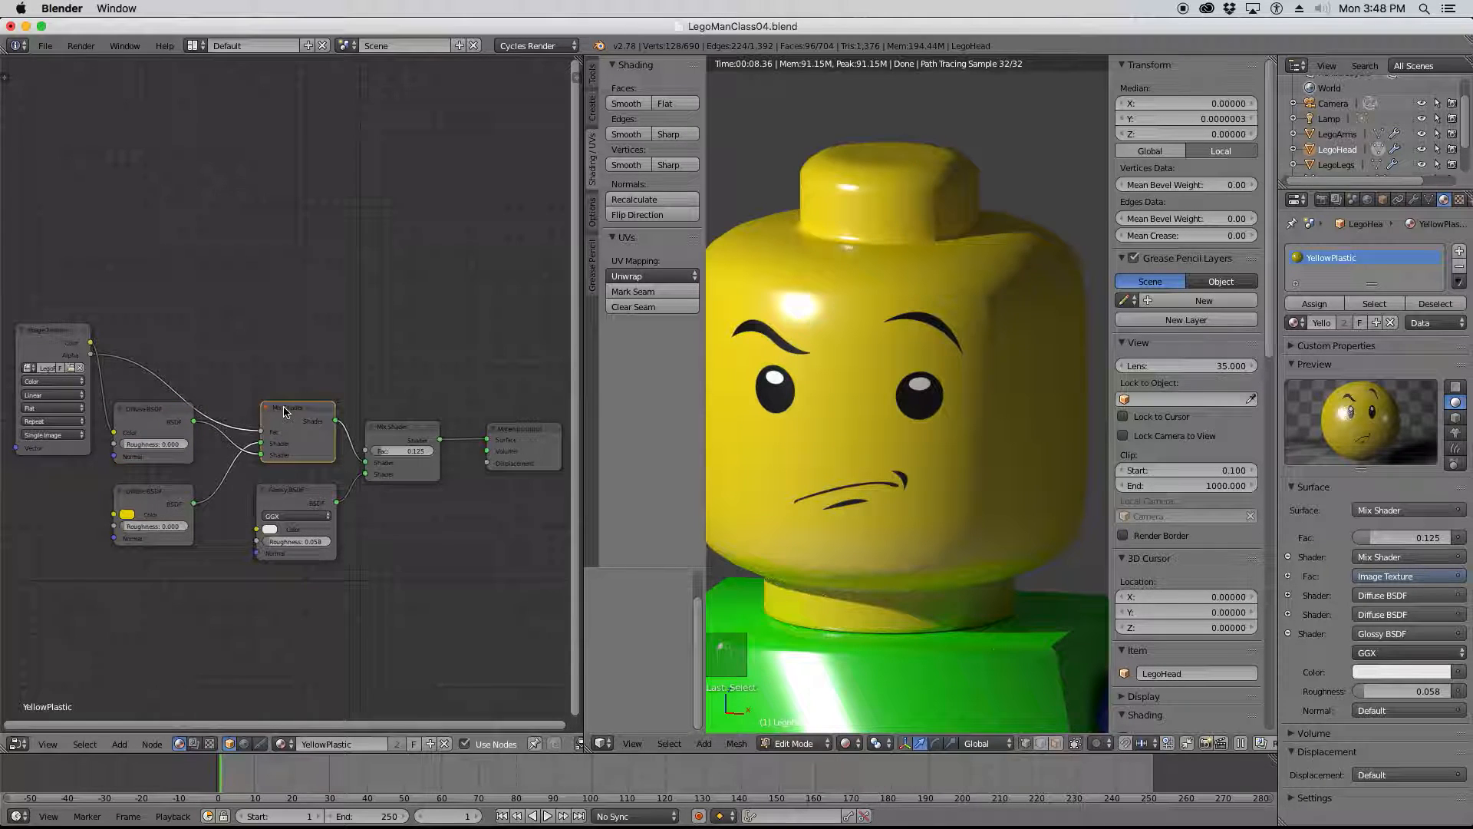
left_click_drag(143, 499, 141, 501)
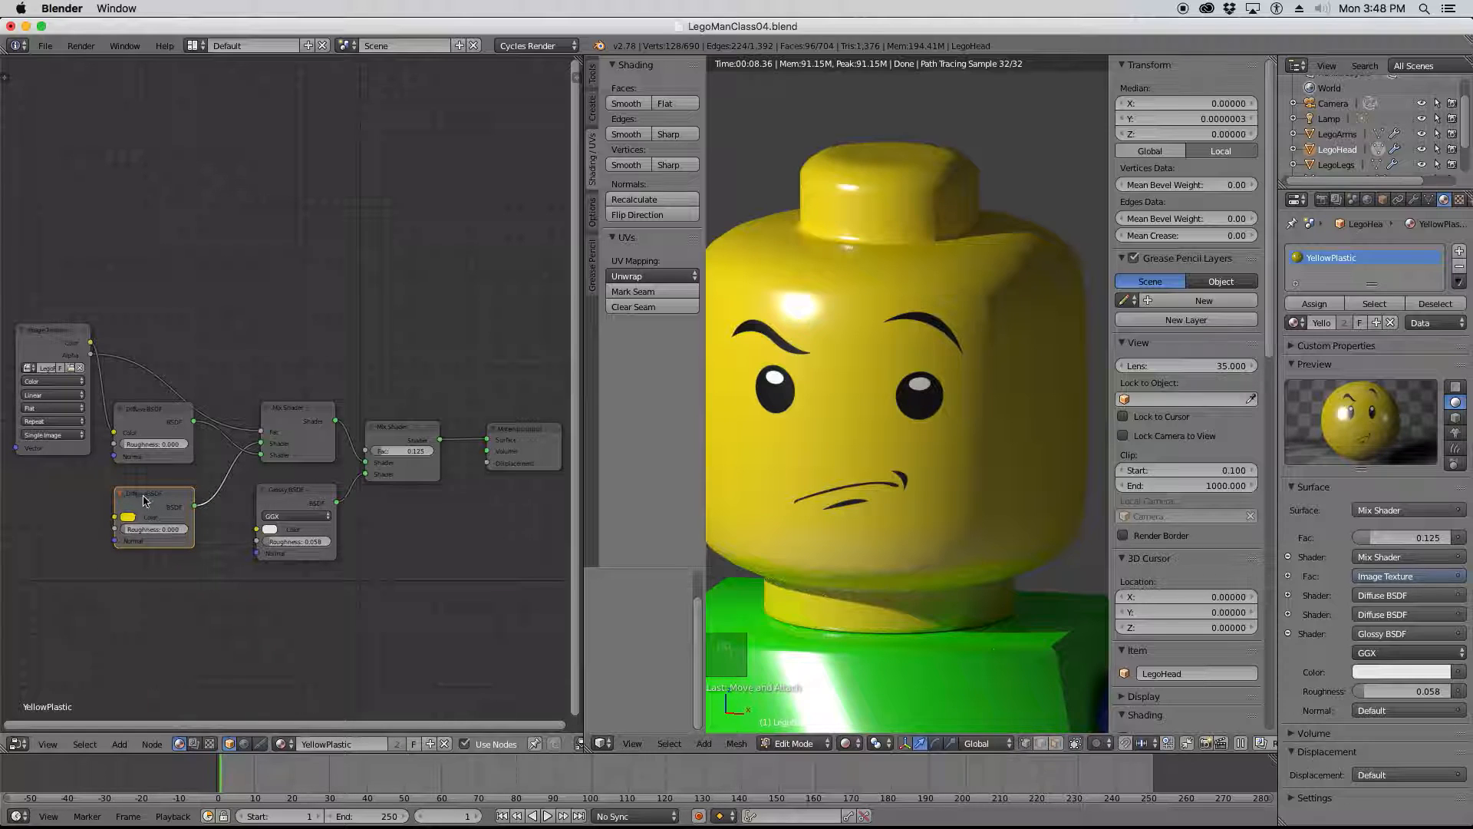
left_click(289, 414)
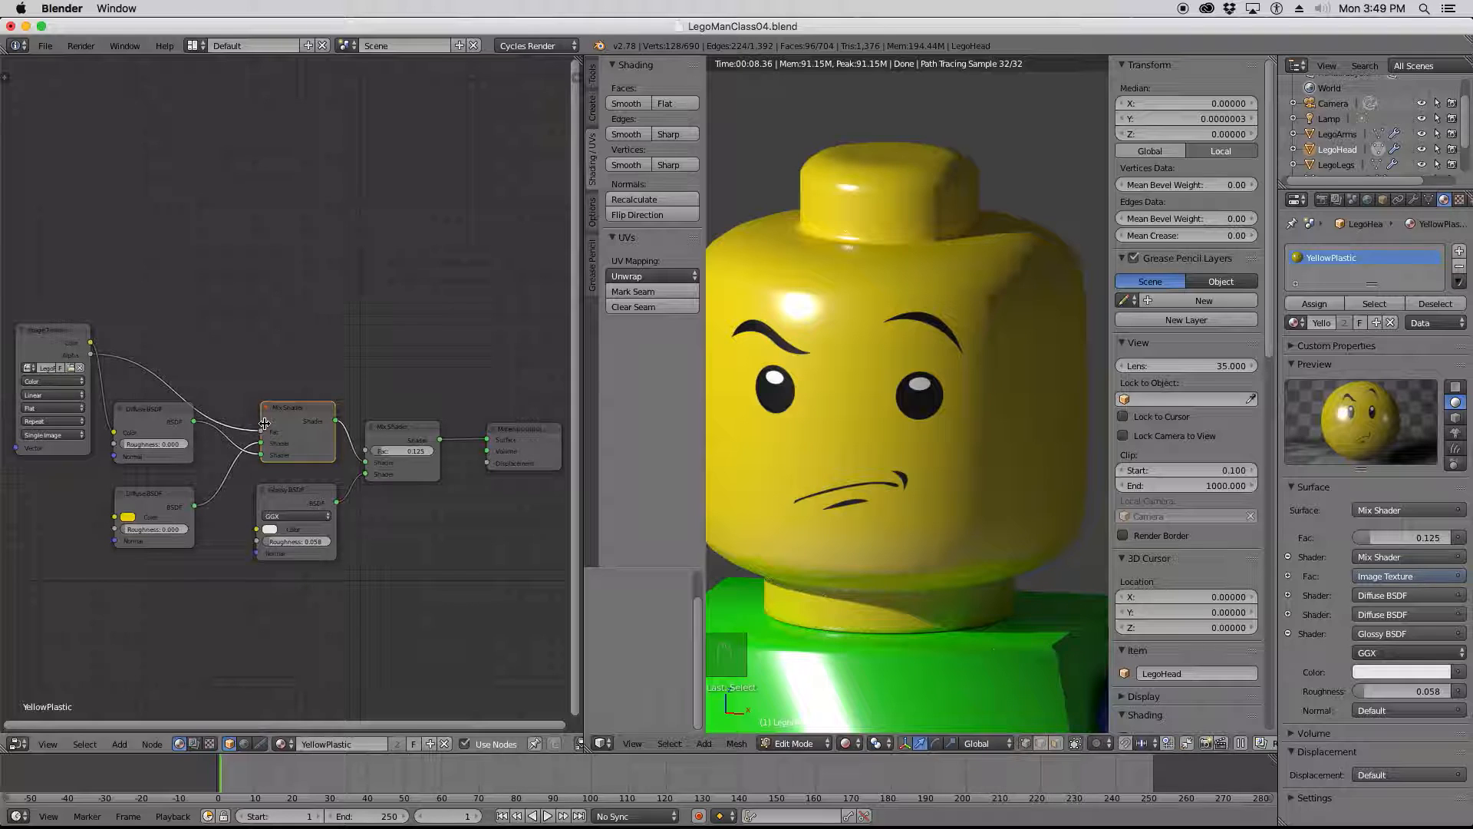
left_click_drag(294, 411, 266, 411)
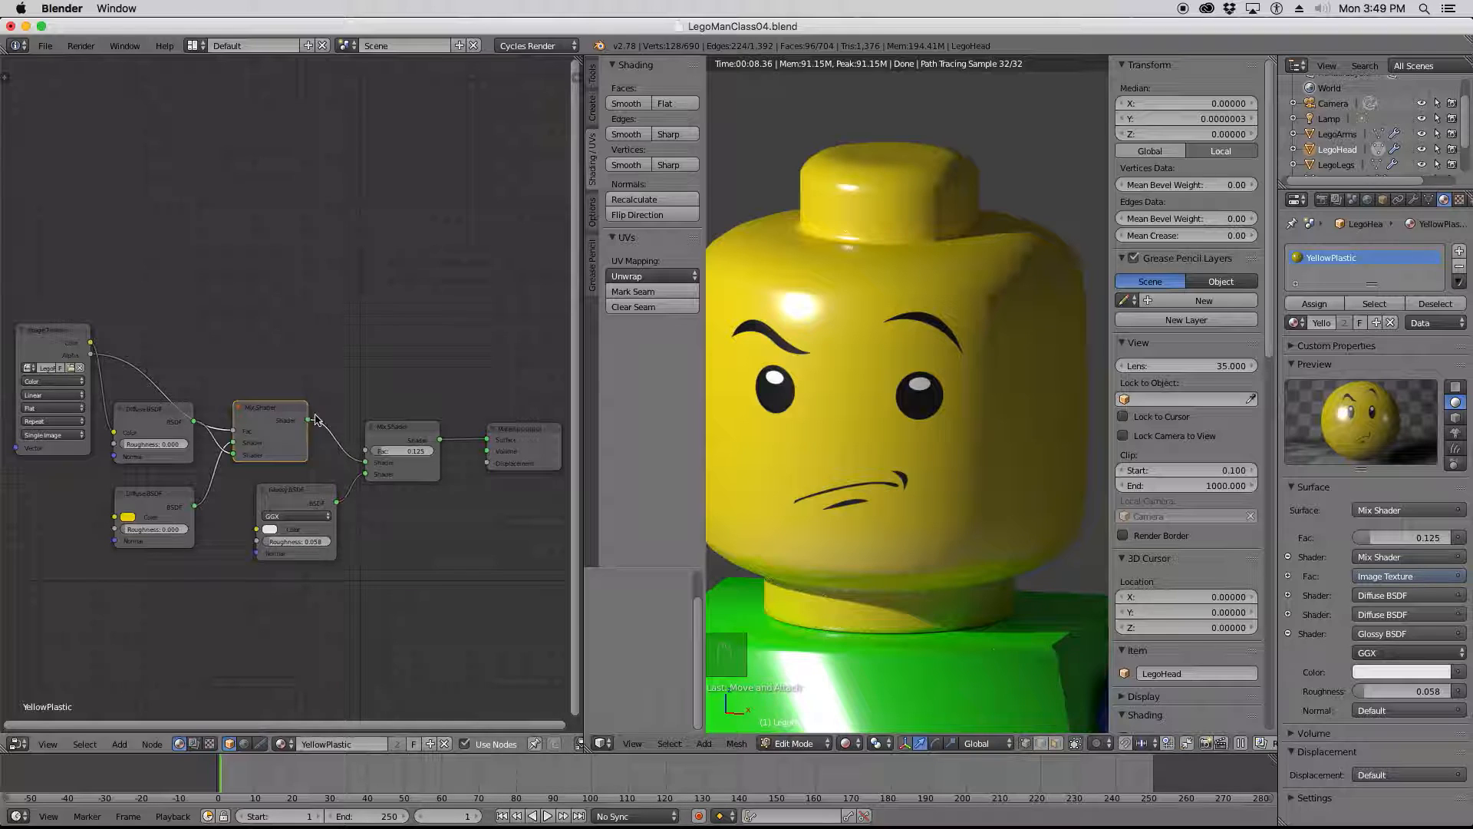
left_click_drag(286, 410, 313, 411)
left_click_drag(315, 492, 308, 494)
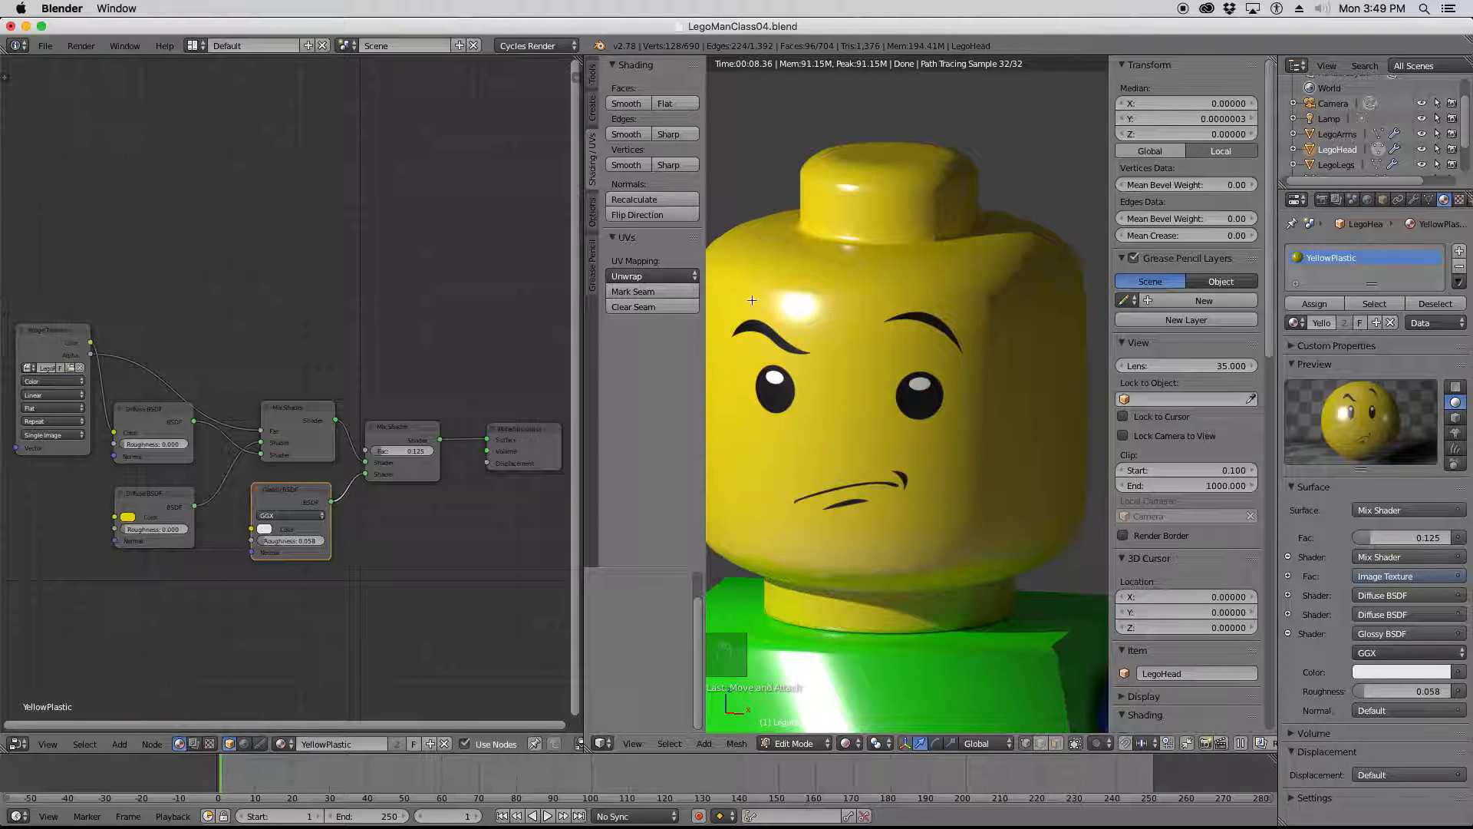
left_click_drag(291, 492, 294, 494)
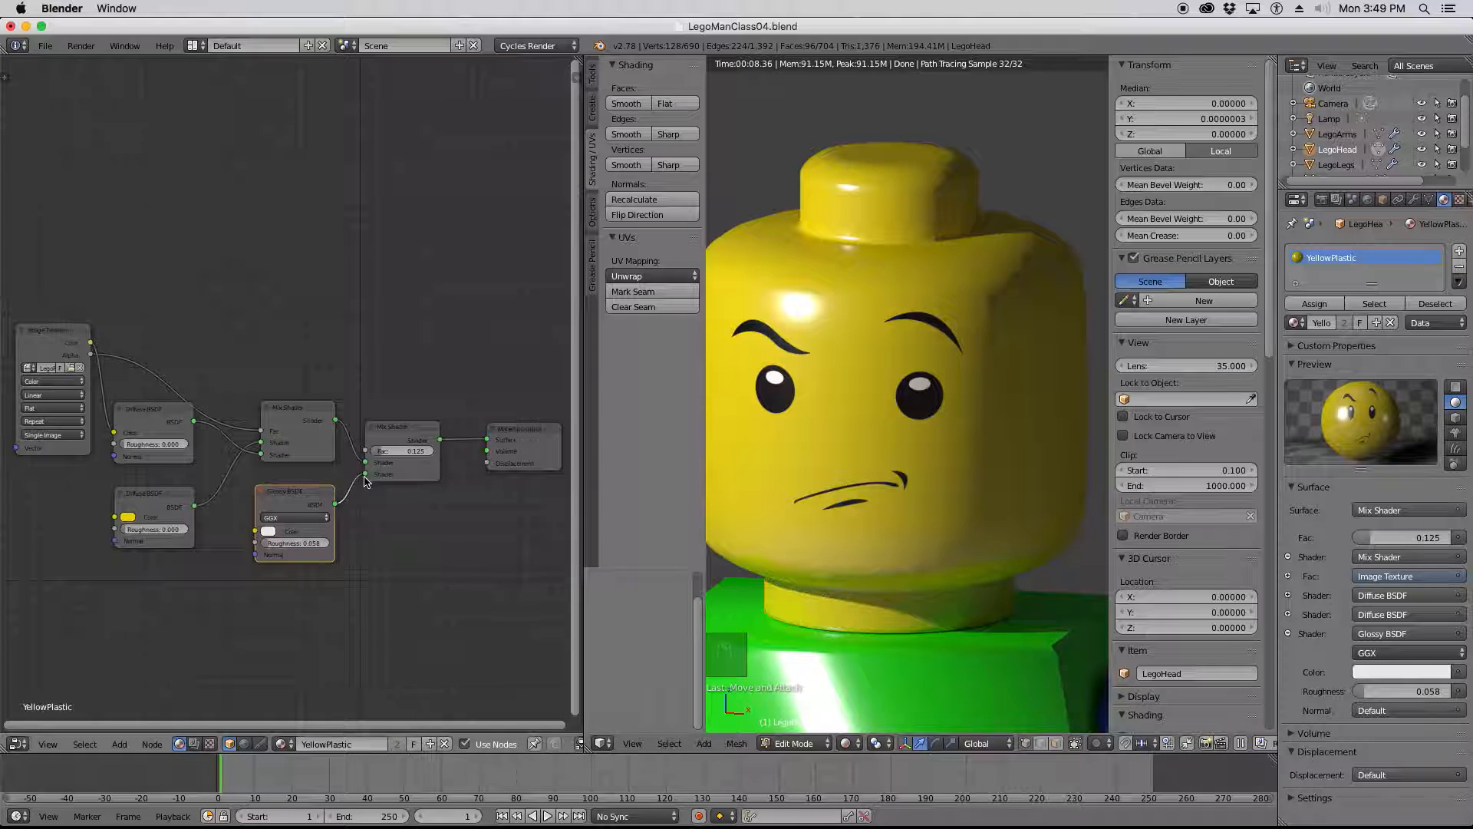
left_click(319, 417)
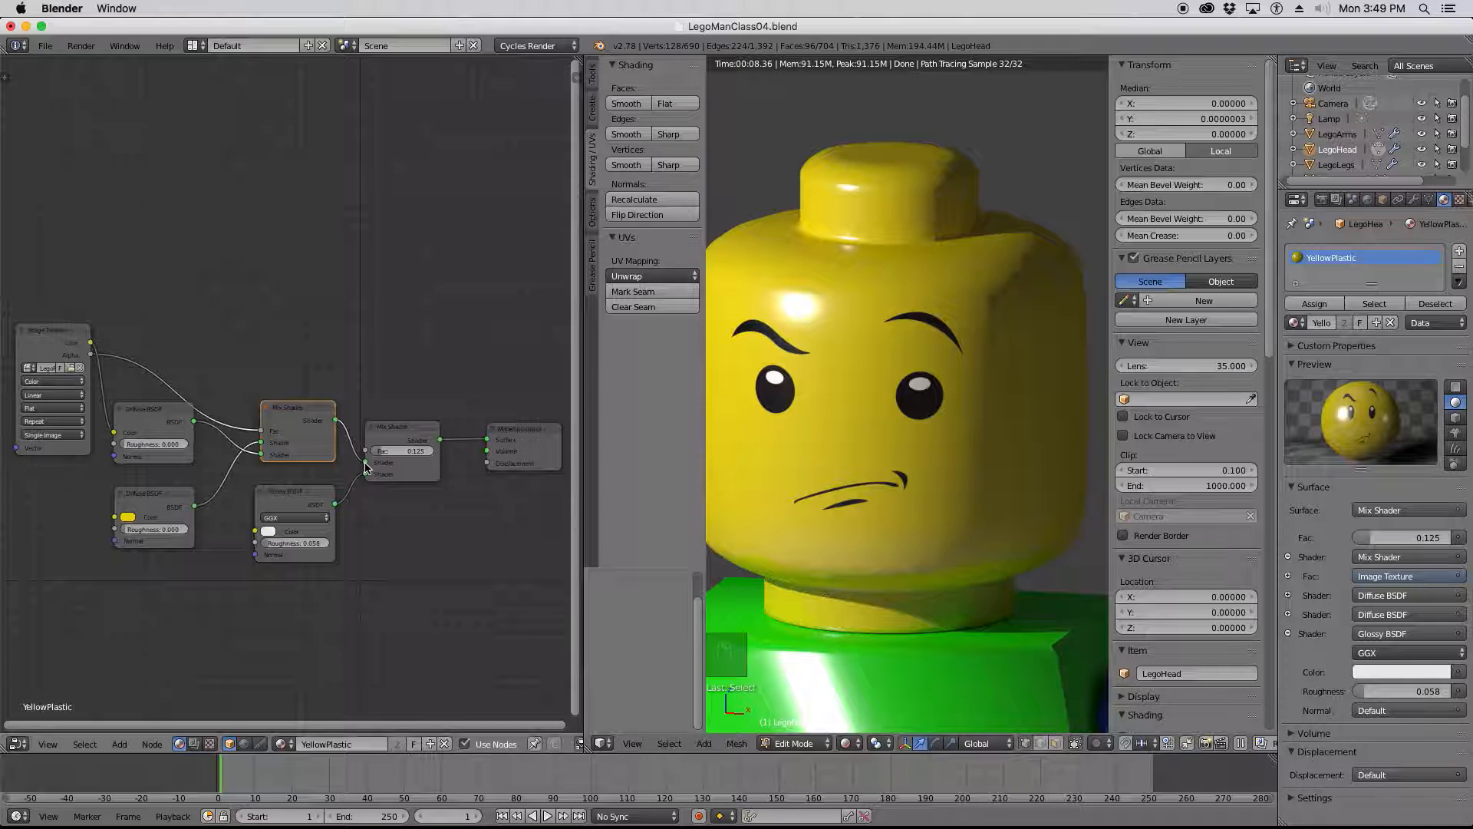
left_click(396, 435)
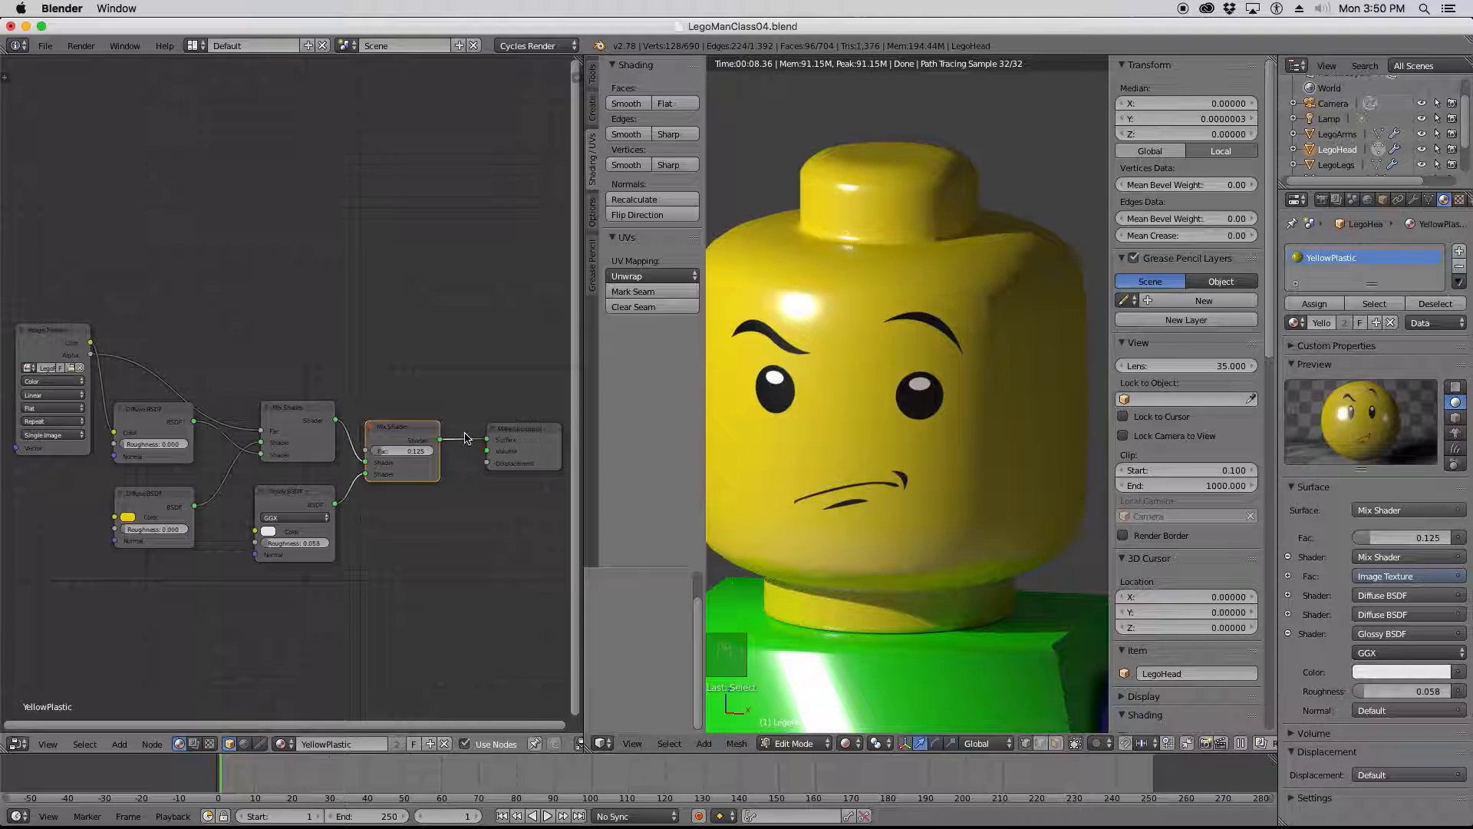
Inspect the rendered face and the full Lego figure from several distances and a slightly rotated angle.
scroll(880, 363, "down", 5)
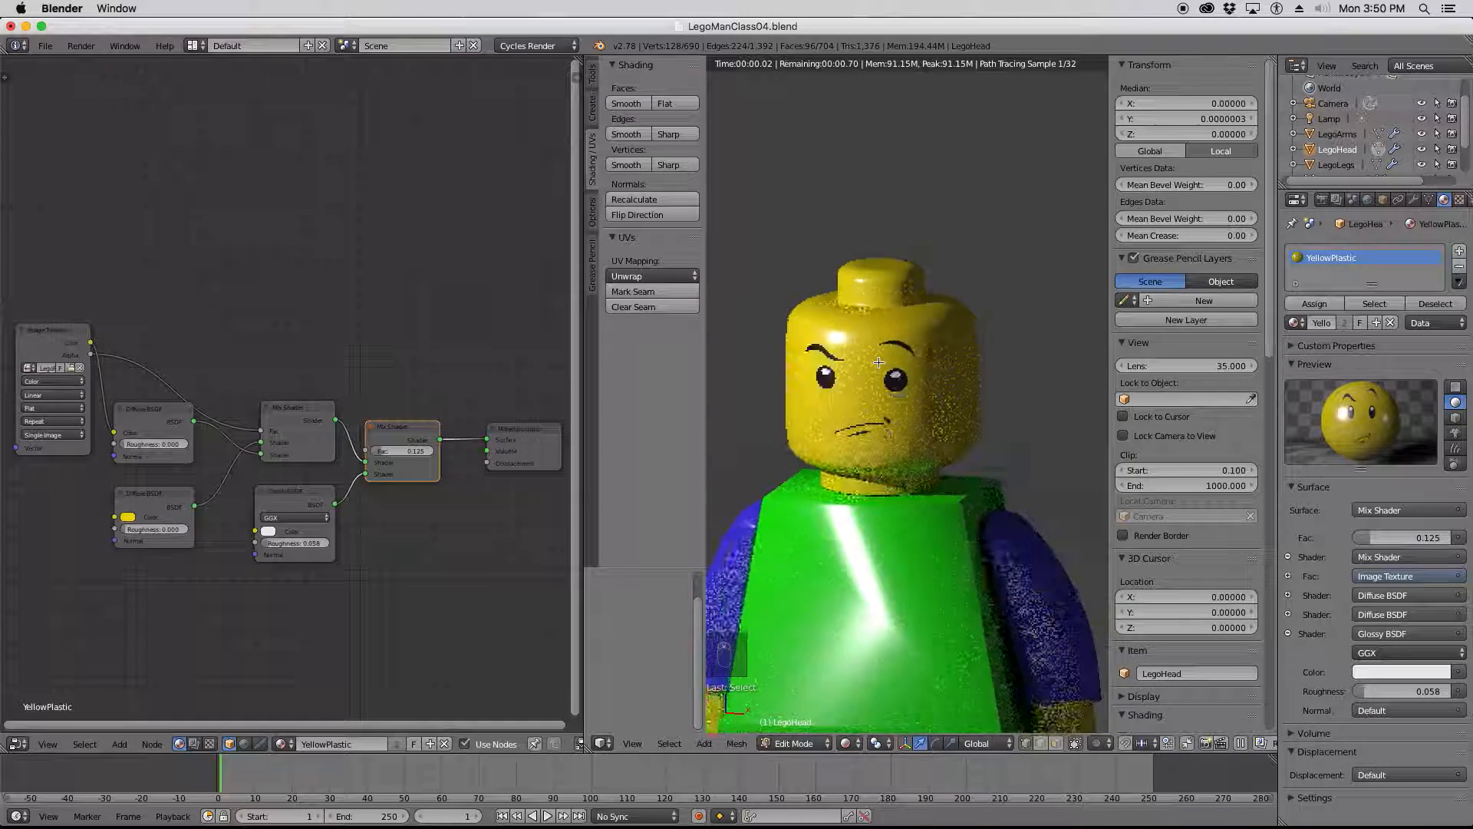
scroll(880, 363, "up", 4)
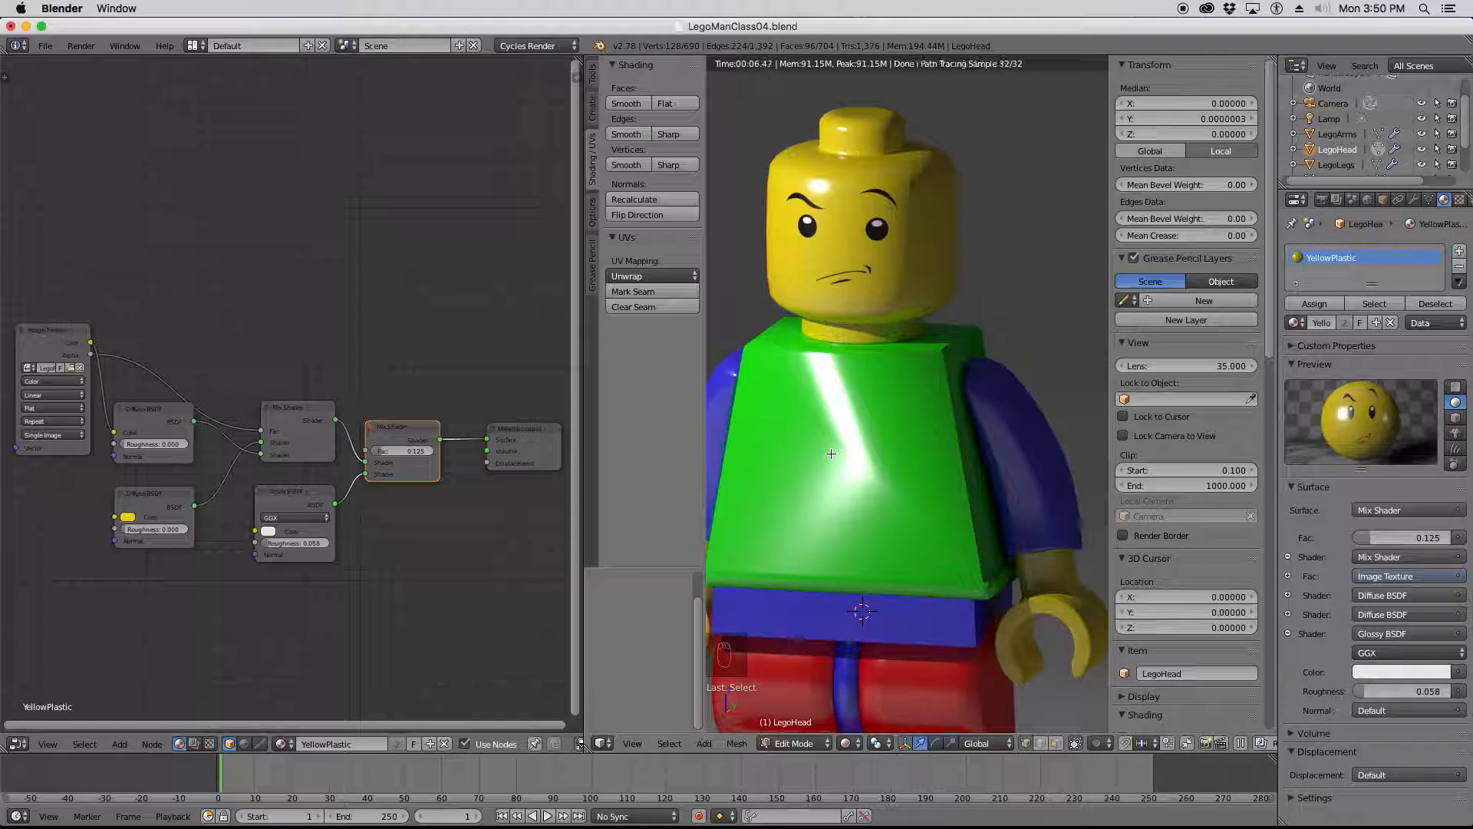
middle_click_drag(947, 426, 862, 450)
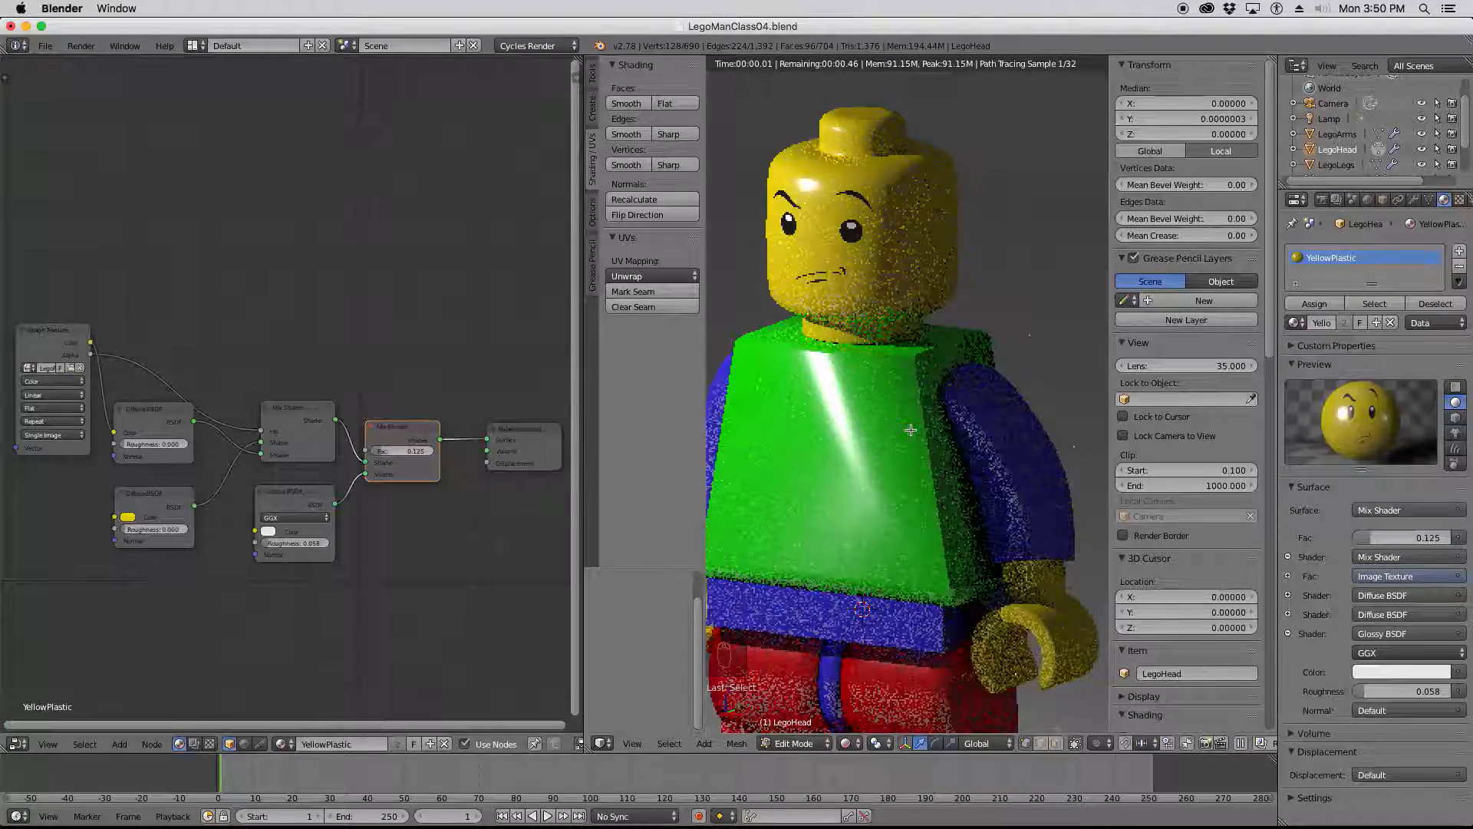
scroll(867, 450, "down", 10)
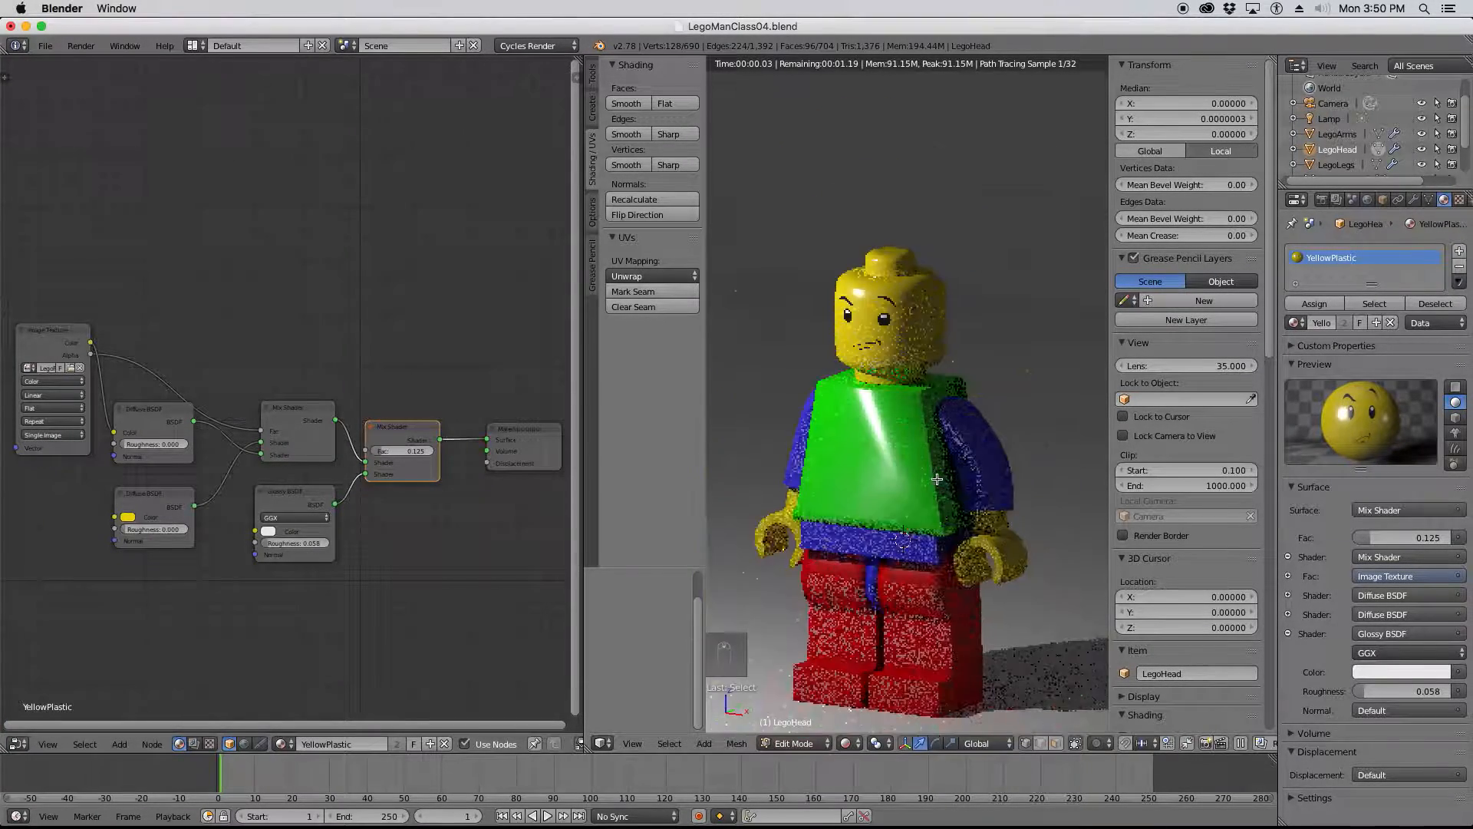
scroll(908, 465, "up", 10)
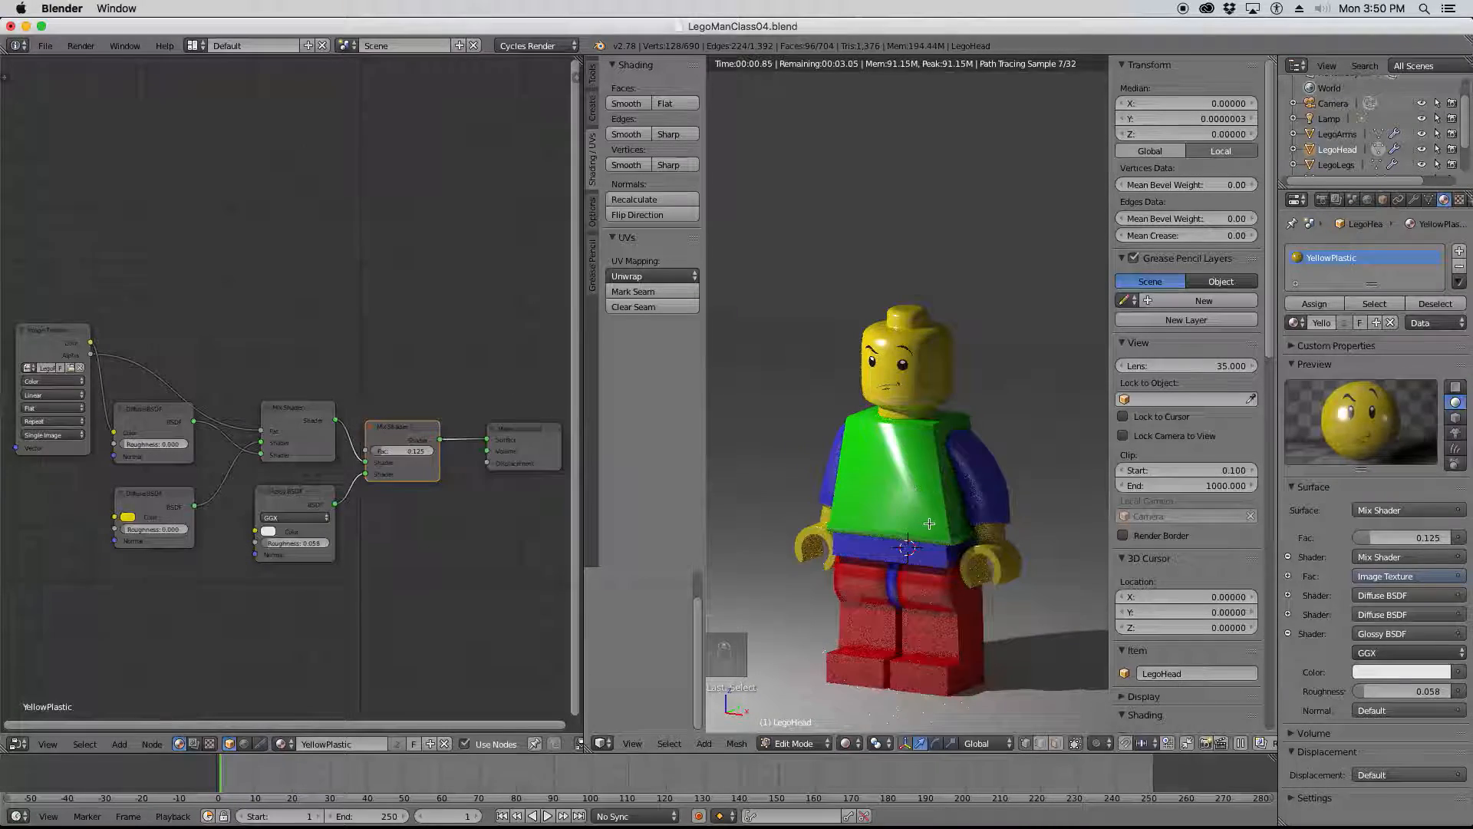
scroll(914, 484, "up", 4)
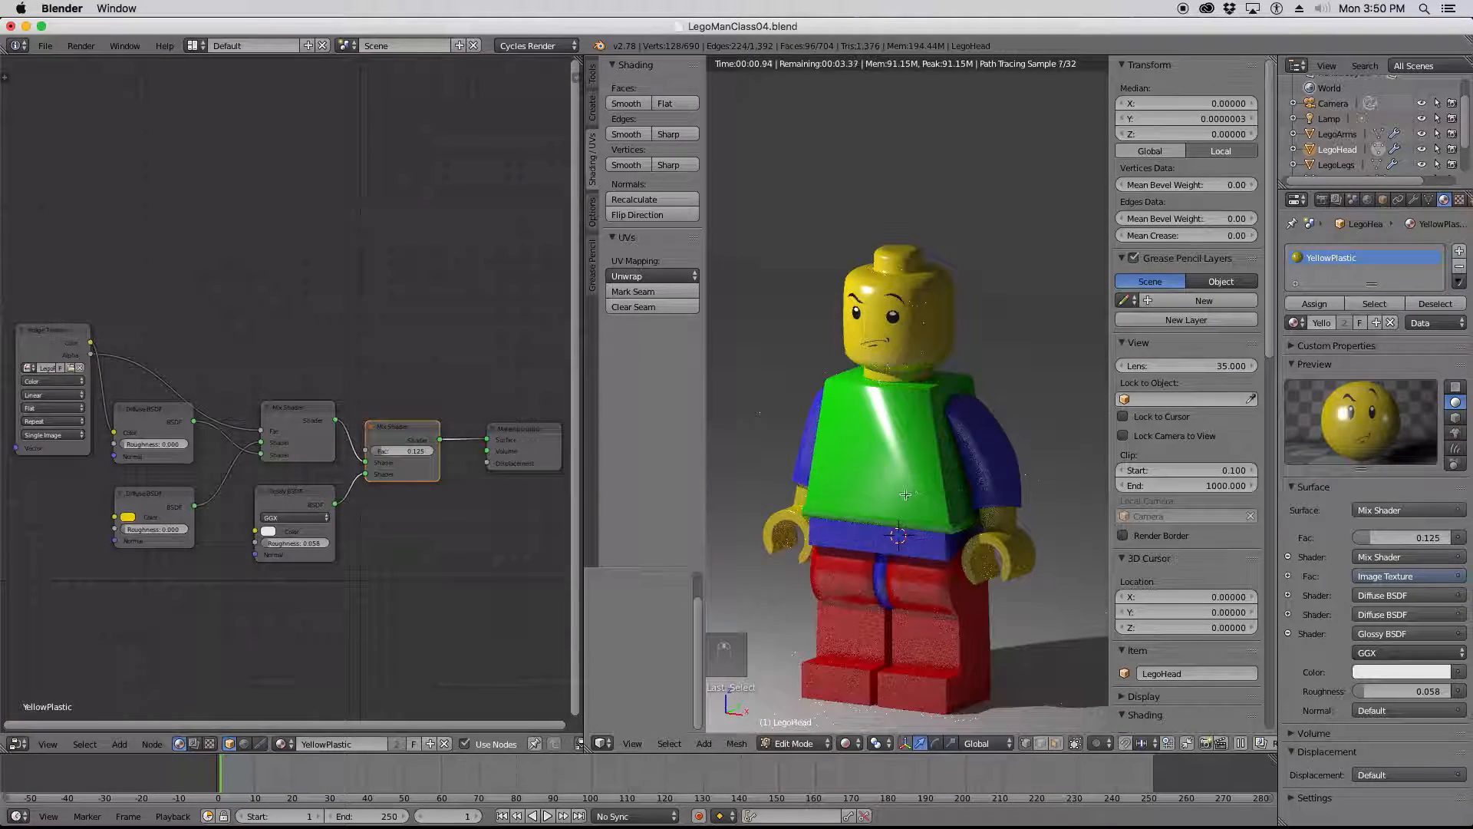